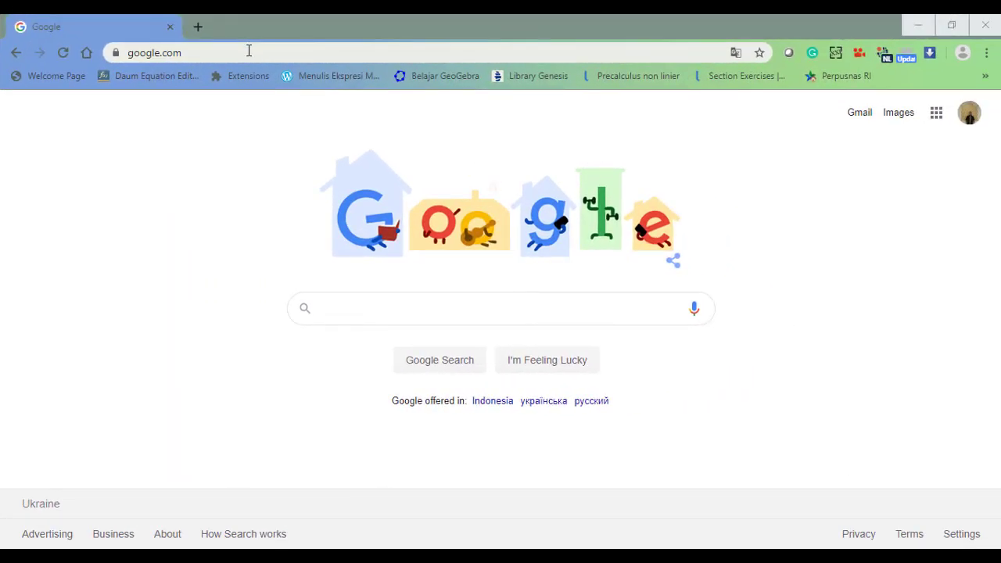
Load jotform.com in Chrome by accepting the 'jot' address-bar suggestion.
{"action": "left_click", "coordinate": [247, 52]}
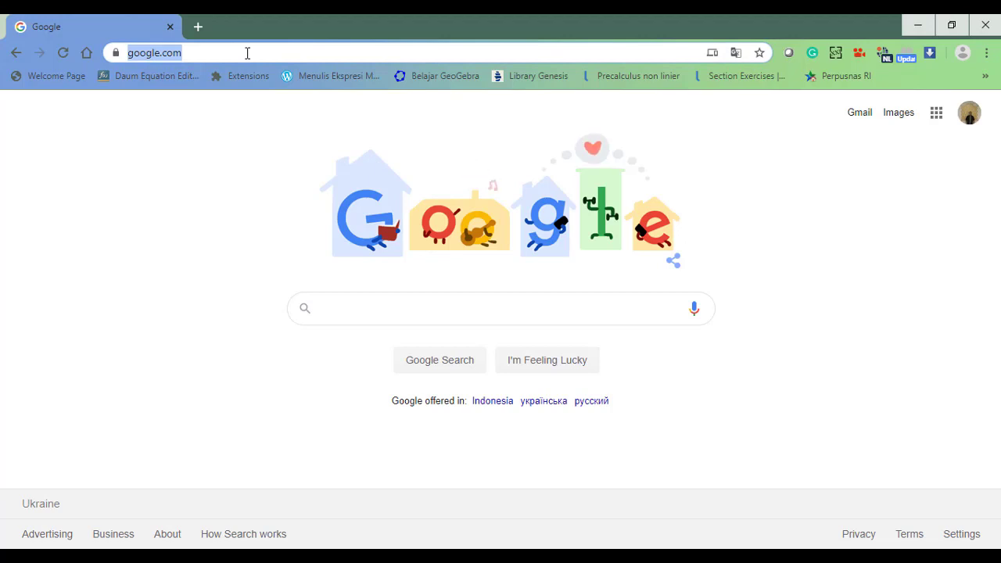
{"action": "type", "text": "jotform"}
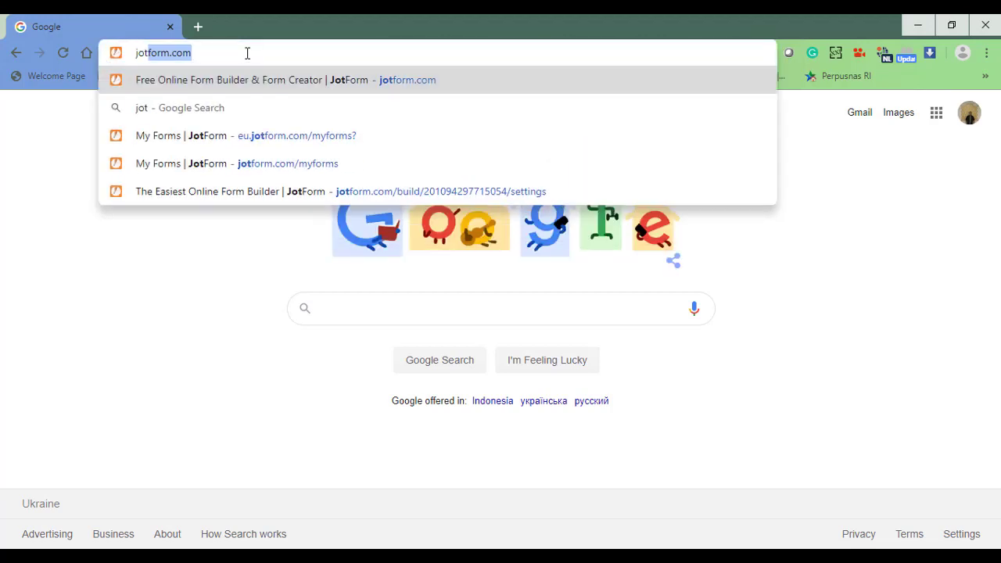
{"action": "left_click", "coordinate": [237, 52]}
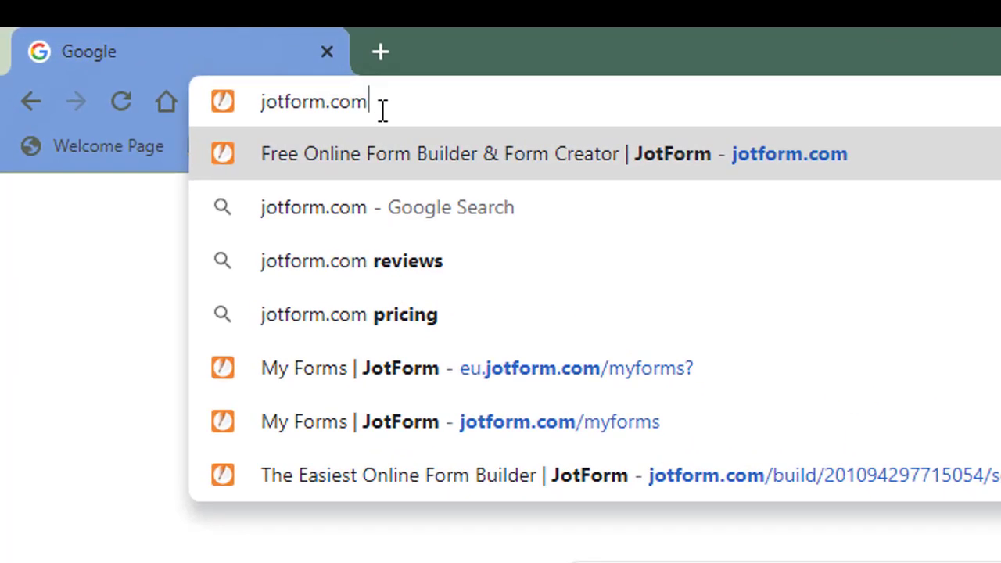
{"action": "key", "text": "Return"}
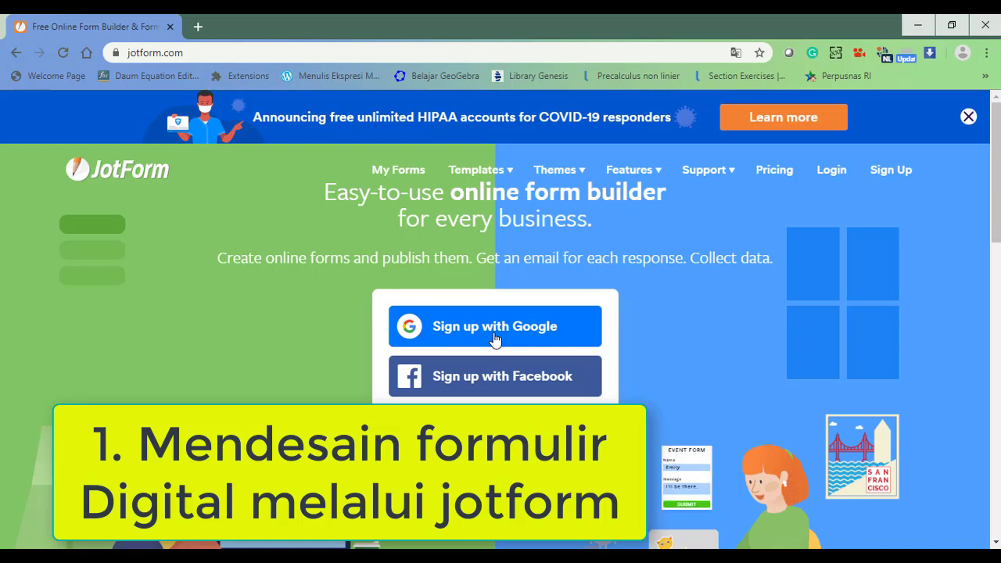
Choose 'Sign up with Google' on the JotForm homepage.
{"action": "left_click", "coordinate": [495, 338]}
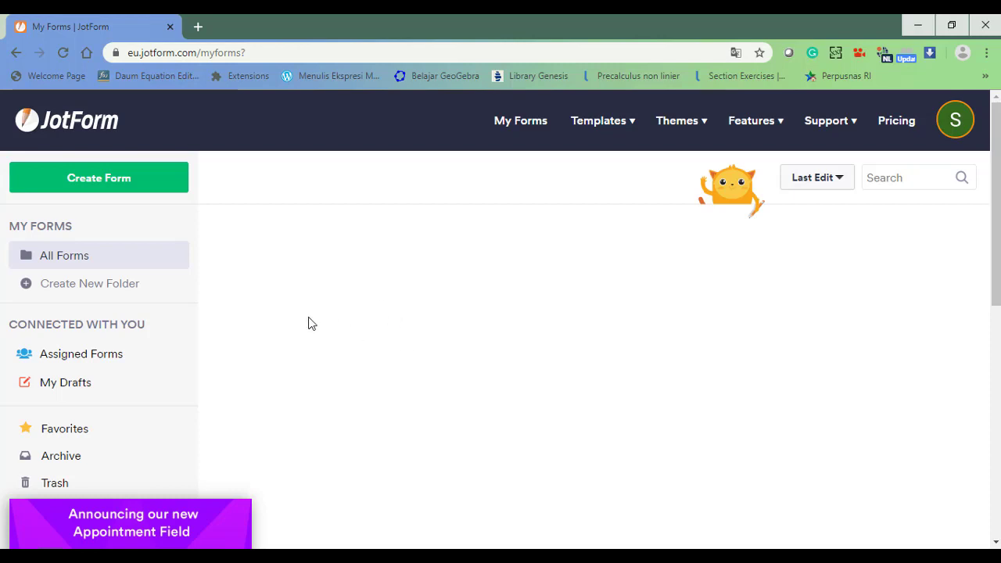
Create a new form from scratch using the Classic Form layout.
{"action": "left_click", "coordinate": [108, 181]}
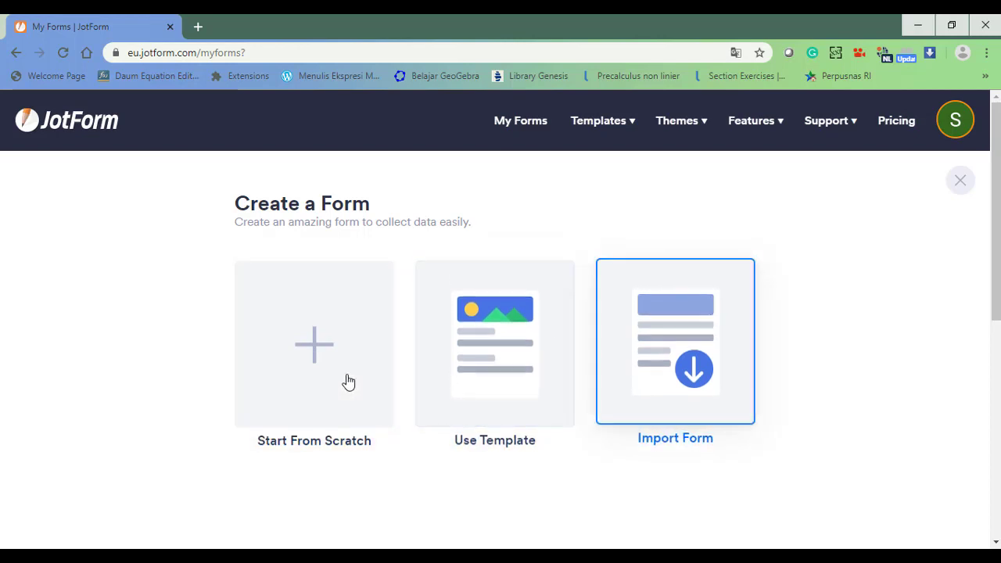
{"action": "left_click", "coordinate": [313, 346]}
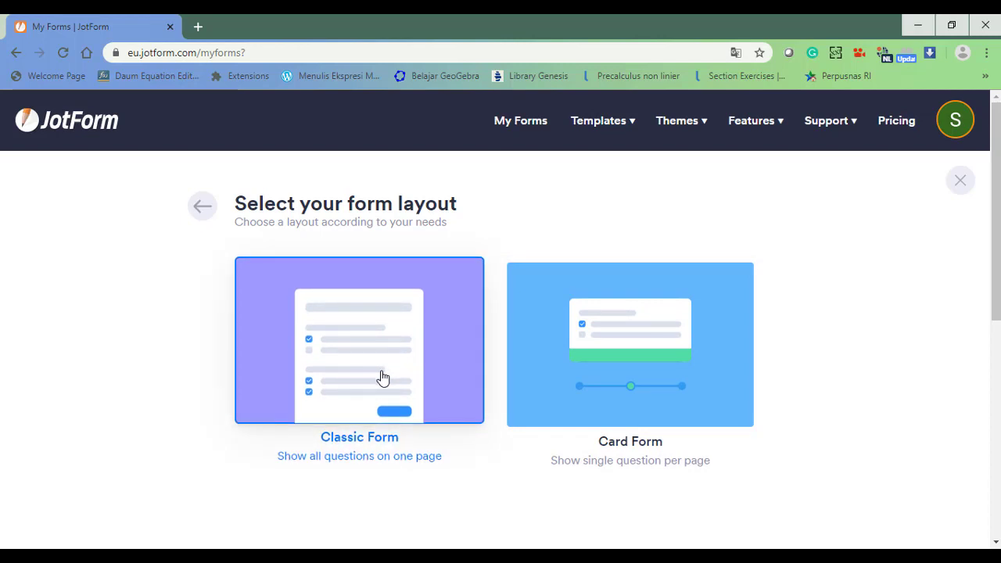
{"action": "left_click", "coordinate": [348, 291]}
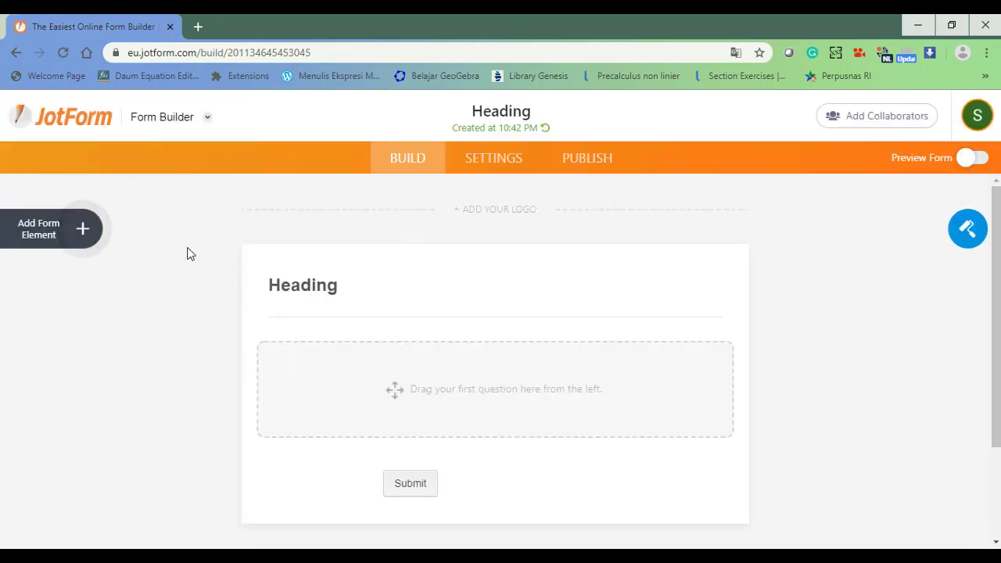
{"action": "left_click", "coordinate": [82, 231]}
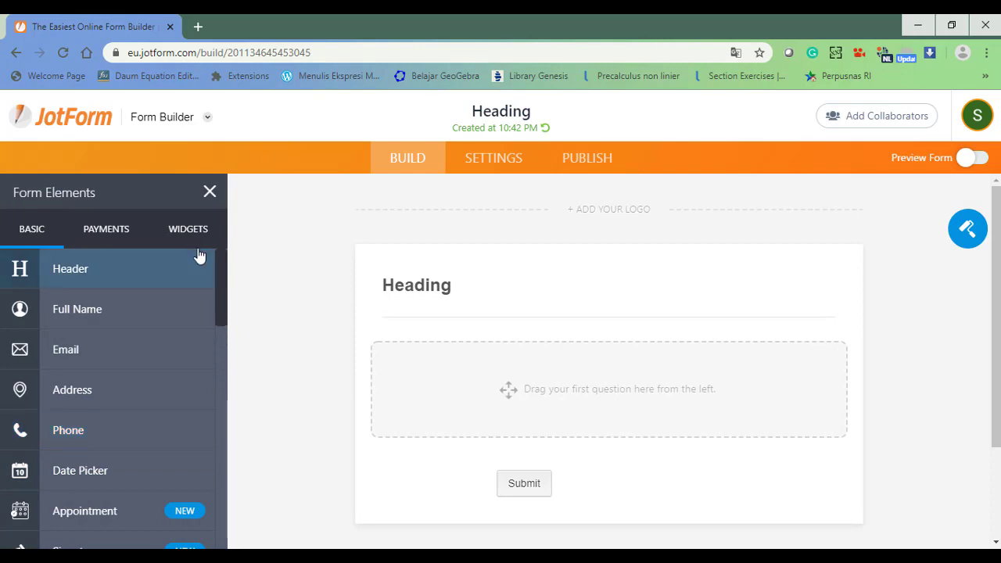
{"action": "left_click", "coordinate": [209, 193]}
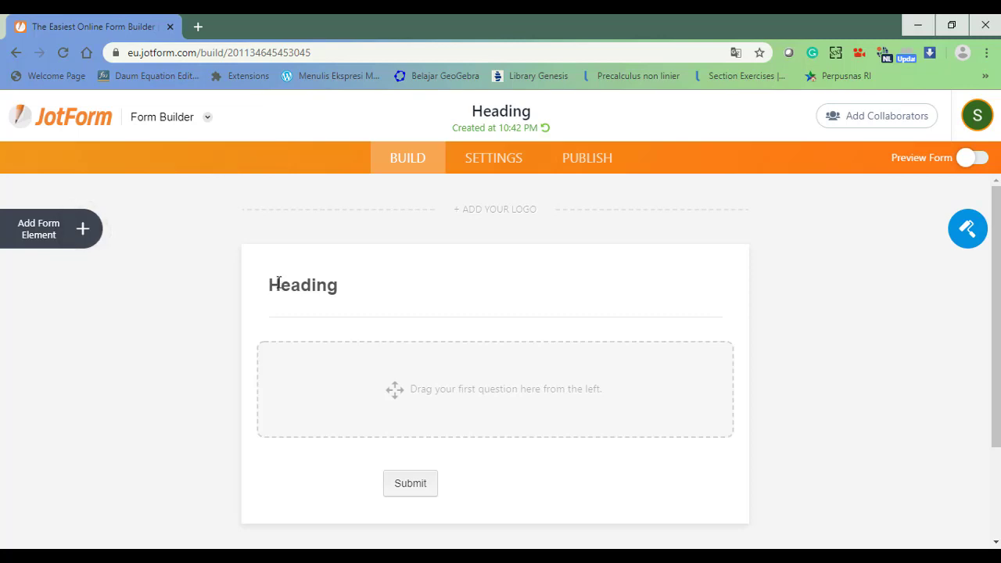
Upload the 'PPDB SMANURA Header' image as the form's logo.
{"action": "left_click", "coordinate": [473, 215]}
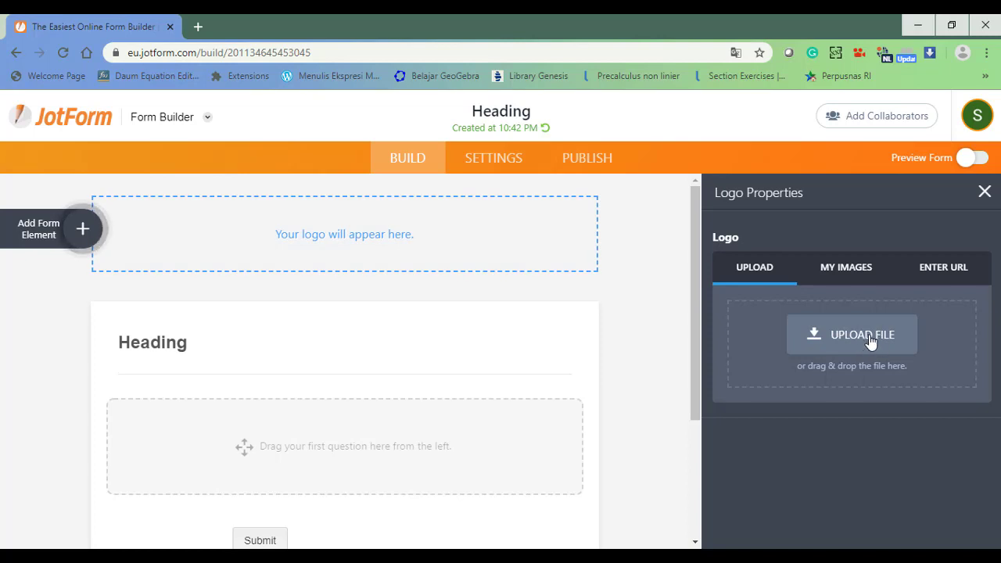
{"action": "left_click", "coordinate": [870, 342]}
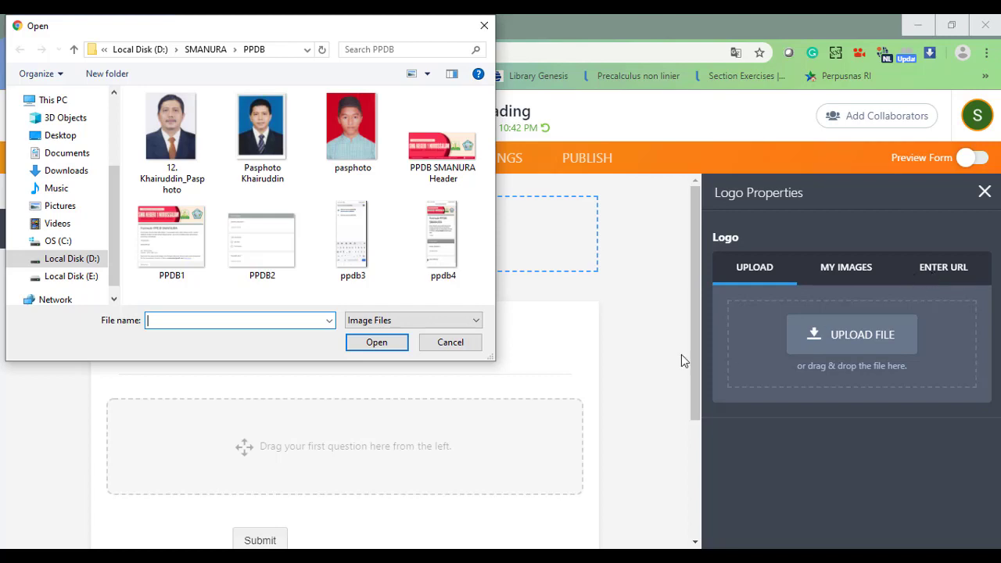
{"action": "left_click", "coordinate": [440, 155]}
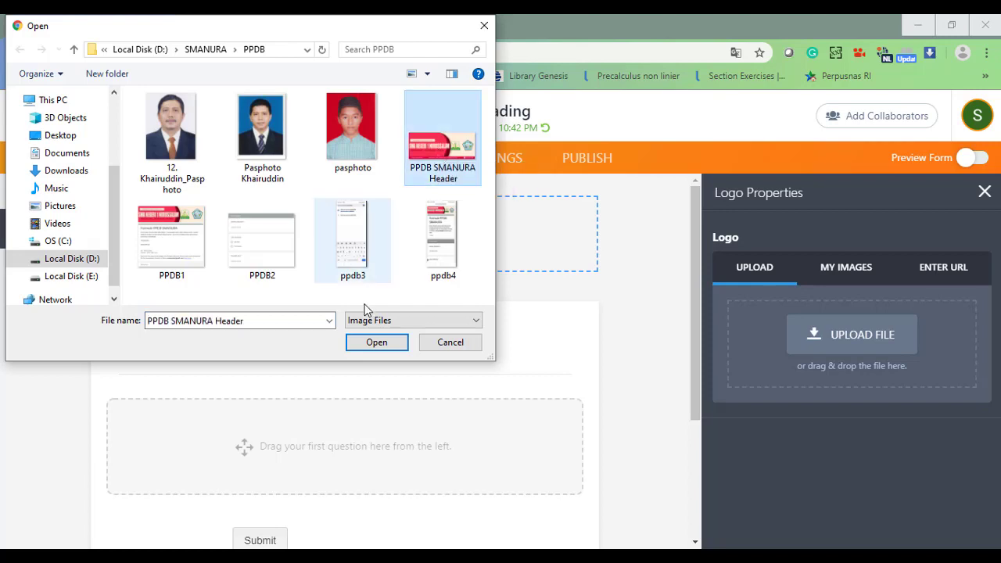
{"action": "left_click", "coordinate": [364, 341]}
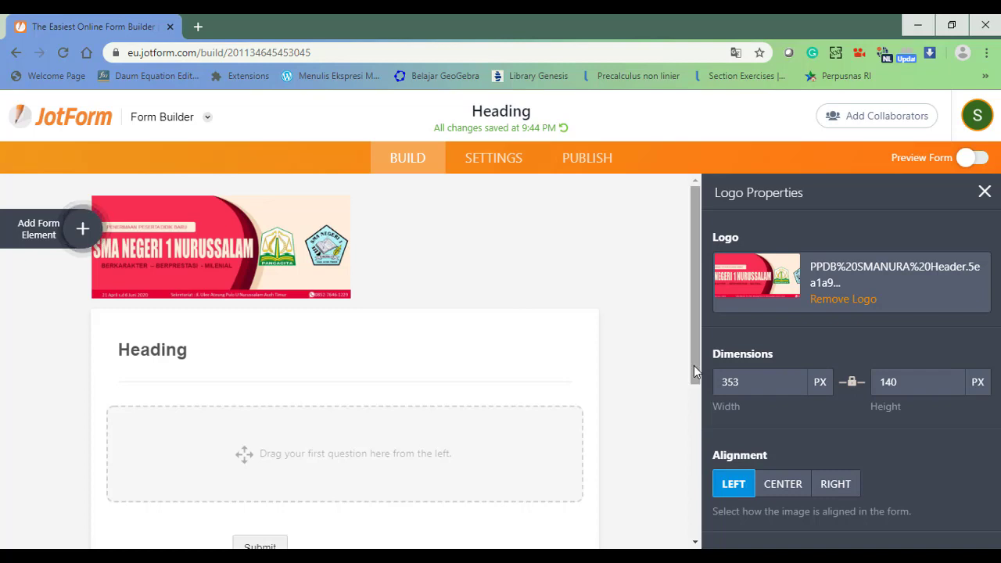
Centre the header logo and set its width to 400 px.
{"action": "left_click", "coordinate": [782, 487]}
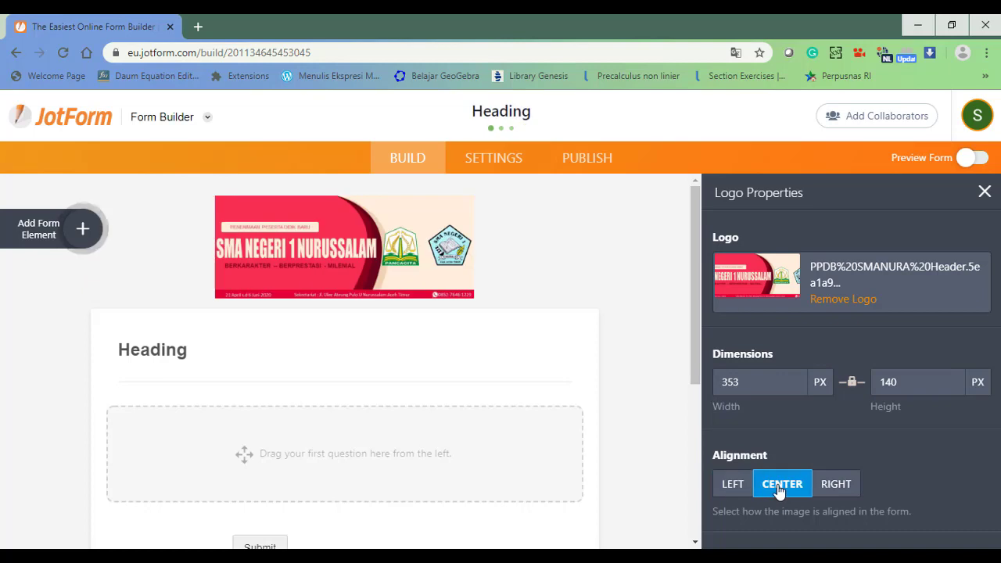
{"action": "left_click", "coordinate": [759, 382]}
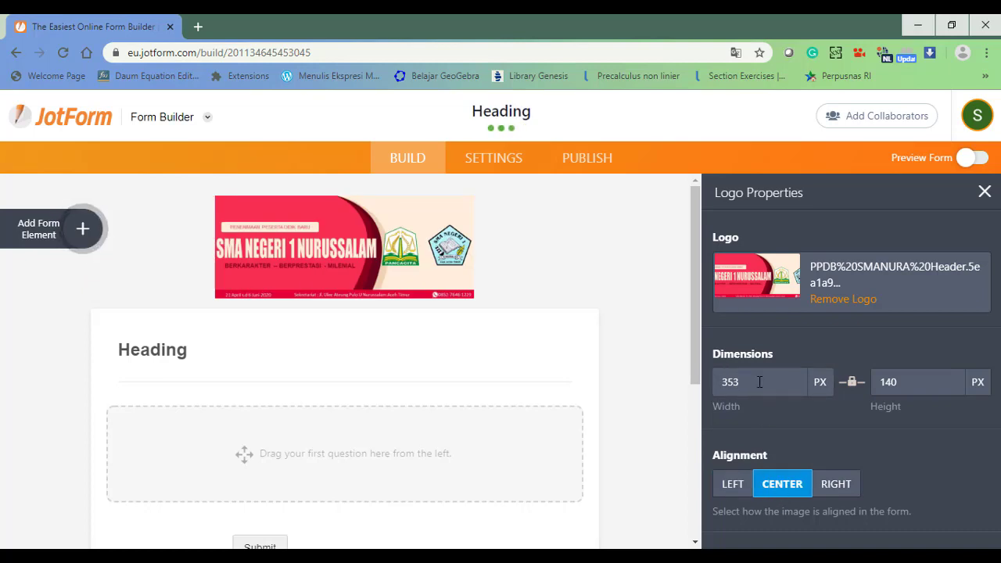
{"action": "key", "text": "BackSpace"}
{"action": "key", "text": "BackSpace"}
{"action": "key", "text": "BackSpace"}
{"action": "type", "text": "100"}
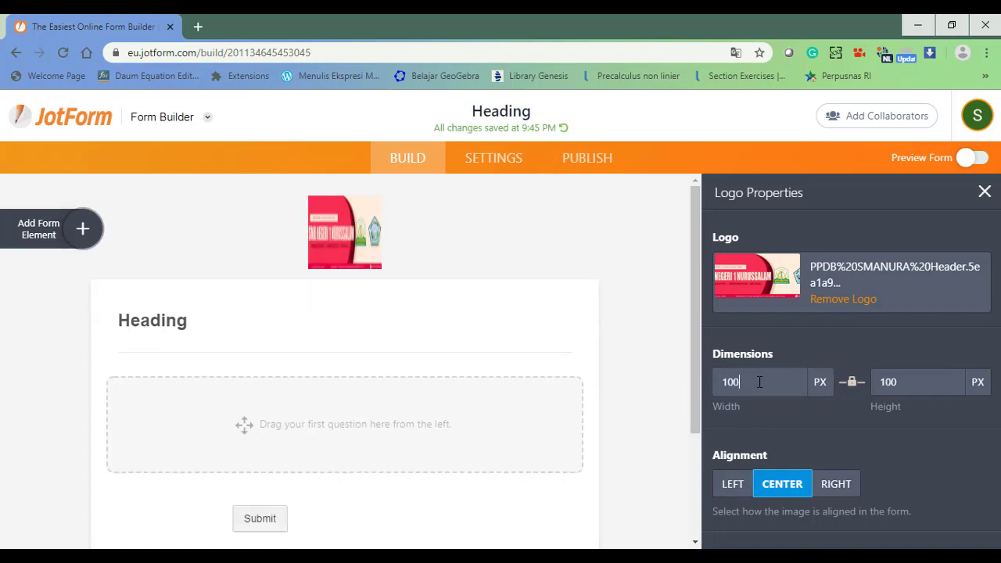
{"action": "left_click_drag", "start_coordinate": [733, 383], "coordinate": [709, 384]}
{"action": "type", "text": "500"}
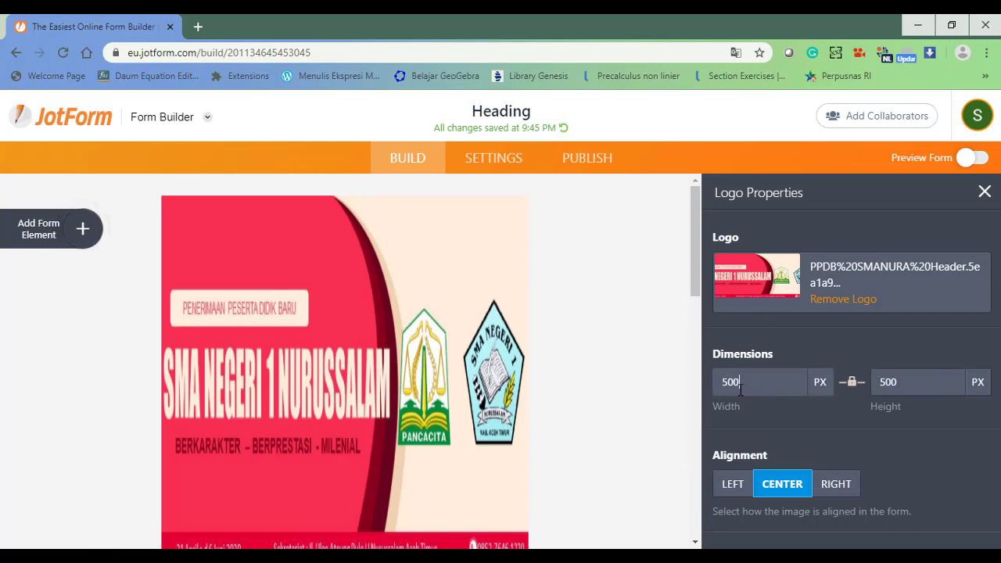
{"action": "key", "text": "BackSpace"}
{"action": "key", "text": "BackSpace"}
{"action": "key", "text": "BackSpace"}
{"action": "type", "text": "100"}
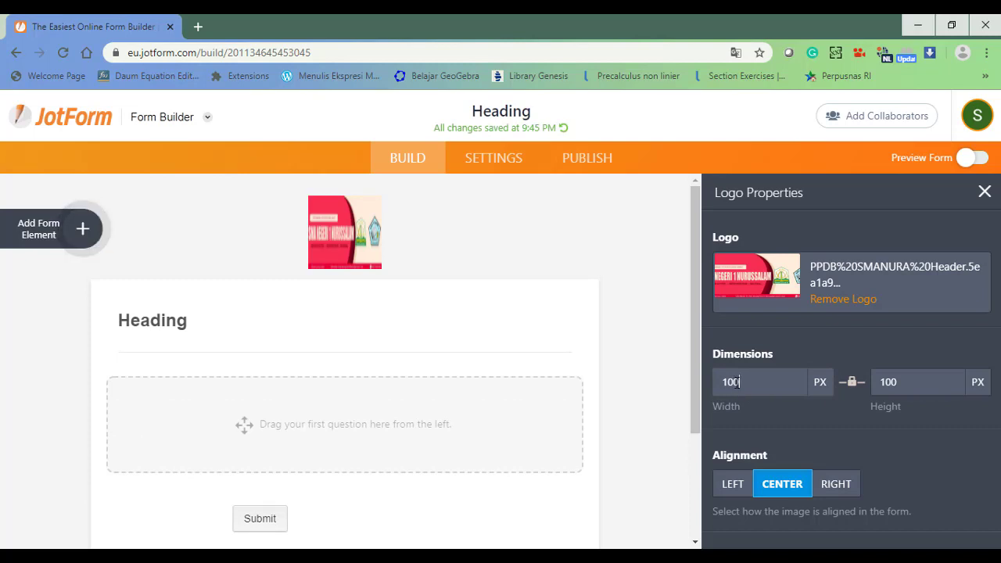
{"action": "type", "text": "400"}
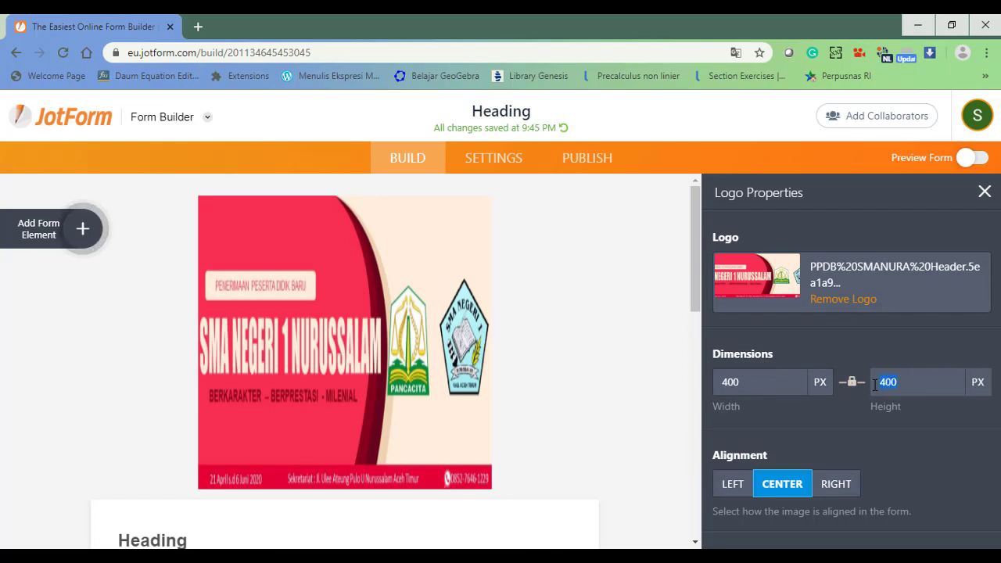
{"action": "type", "text": "200"}
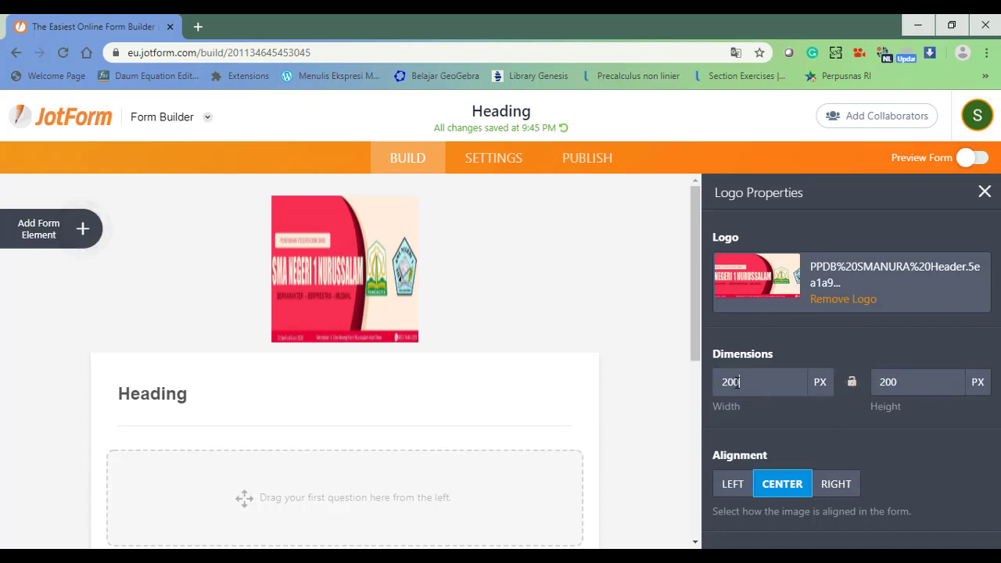
{"action": "left_click_drag", "start_coordinate": [738, 381], "coordinate": [704, 381]}
{"action": "type", "text": "400"}
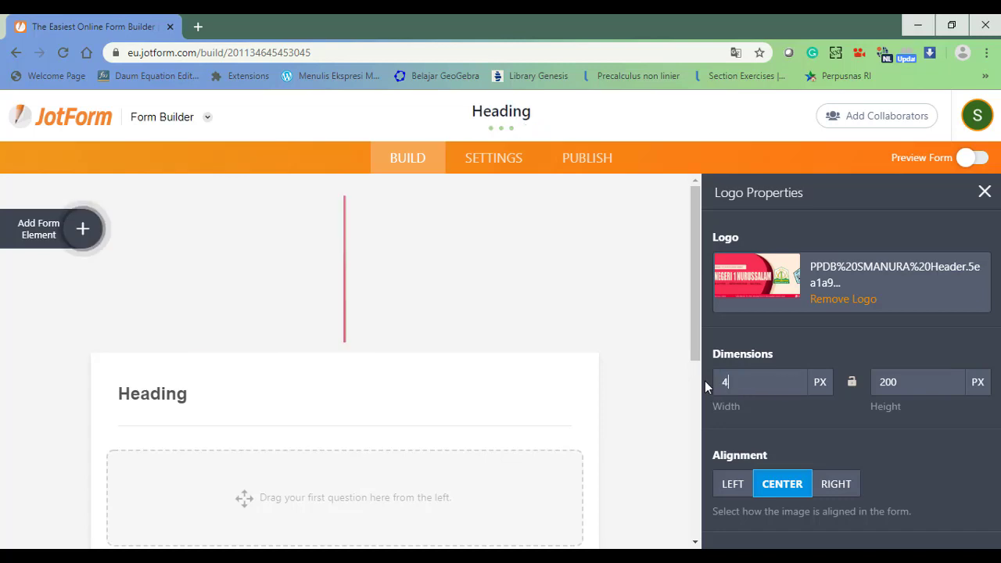
{"action": "left_click", "coordinate": [912, 406]}
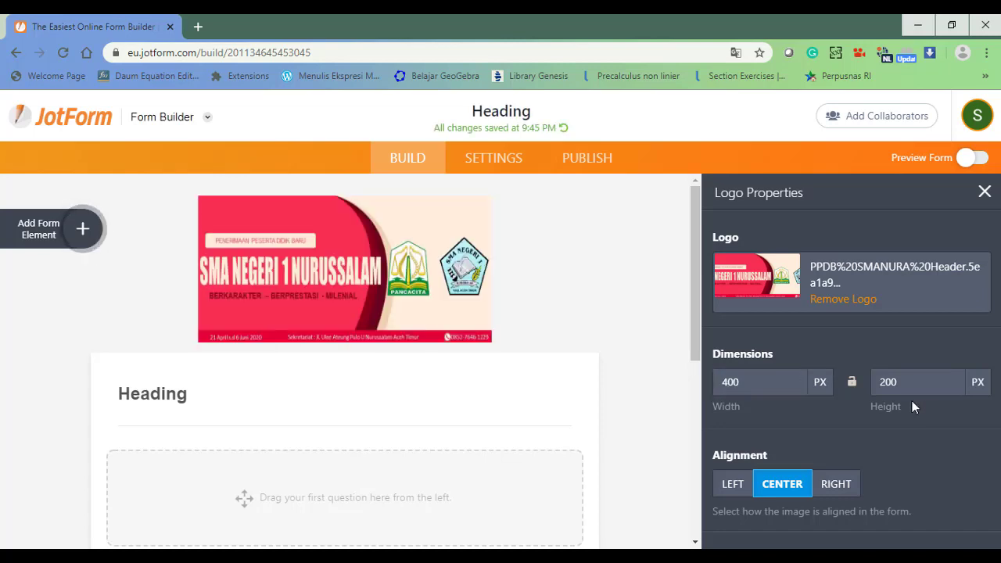
Change the logo width to 600 px for a 600 × 200 logo, closing Logo Properties.
{"action": "left_click", "coordinate": [752, 381]}
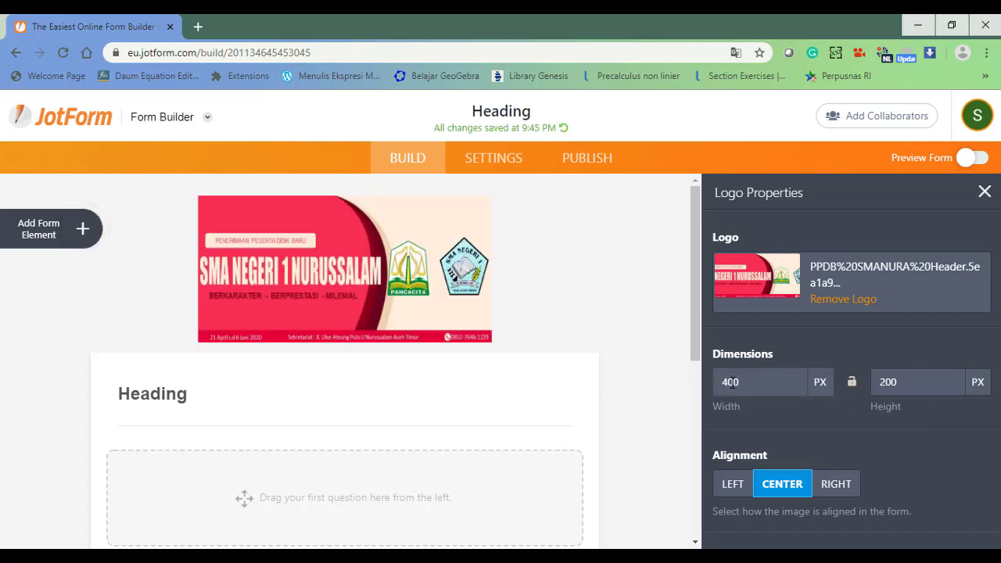
{"action": "key", "text": "BackSpace"}
{"action": "key", "text": "BackSpace"}
{"action": "key", "text": "BackSpace"}
{"action": "type", "text": "1005"}
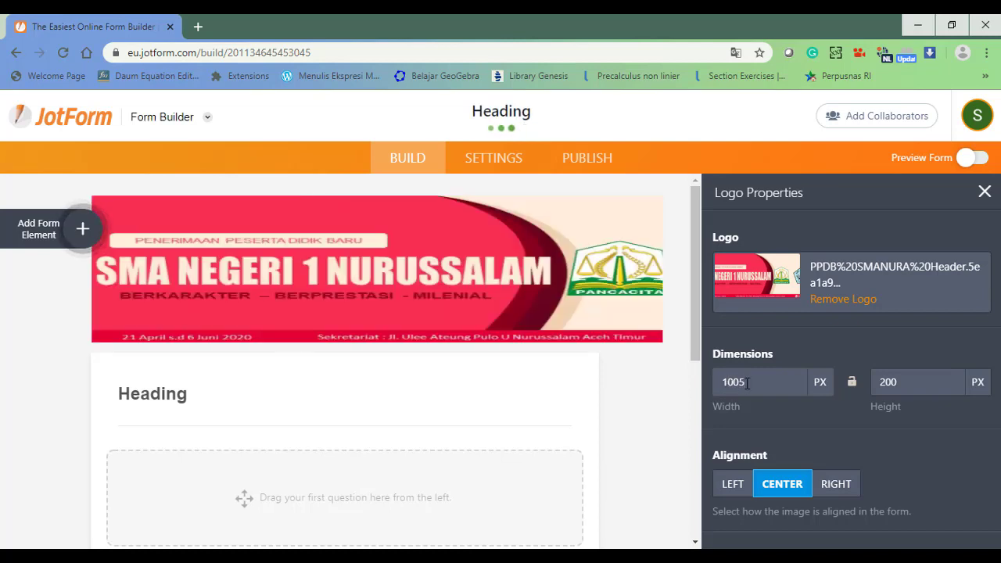
{"action": "left_click_drag", "start_coordinate": [725, 383], "coordinate": [710, 385]}
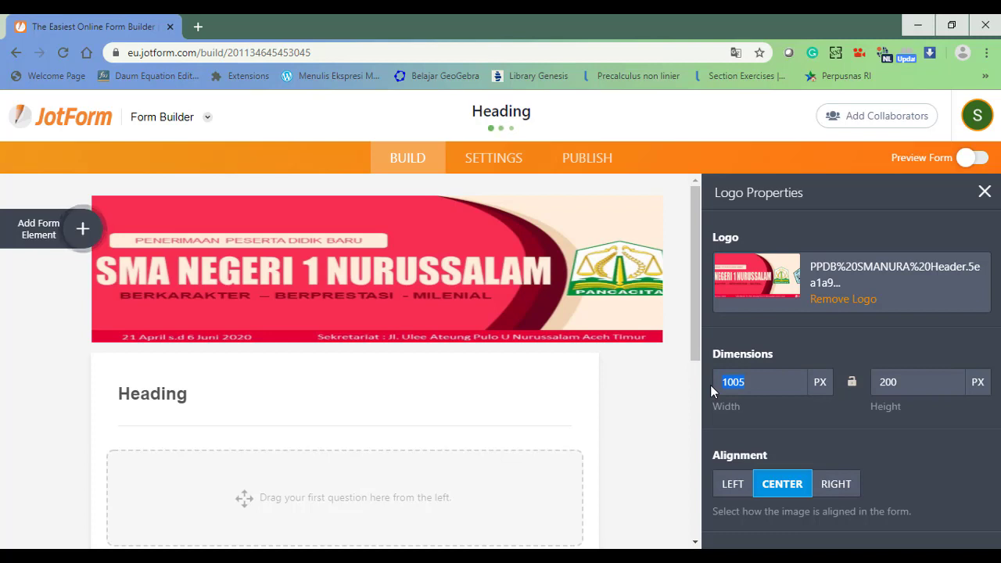
{"action": "type", "text": "600"}
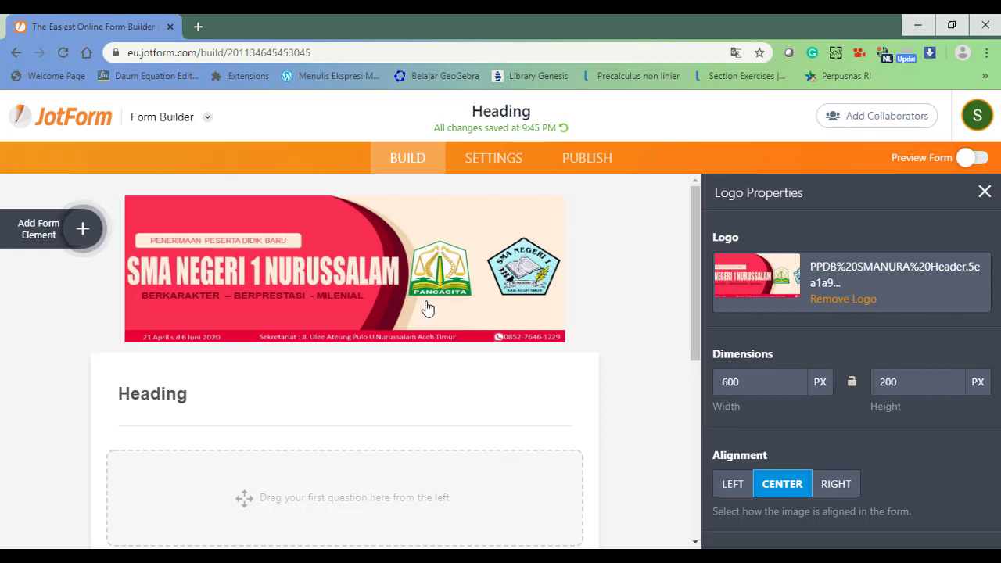
{"action": "left_click", "coordinate": [985, 193]}
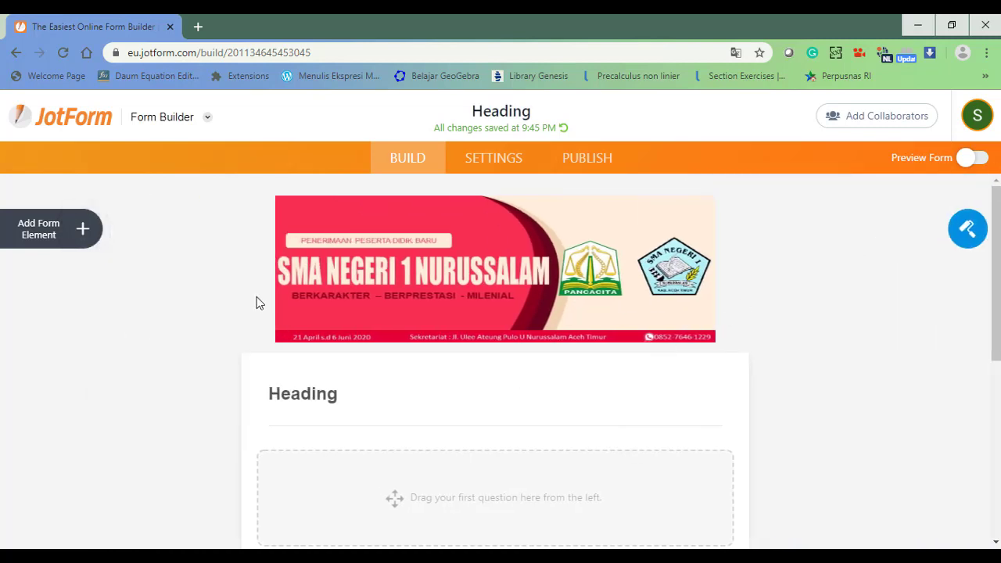
Rename the form heading to 'PPDB Online SMA Negeri 1 Nurussalam Aceh Timur'.
{"action": "double_click", "coordinate": [293, 395]}
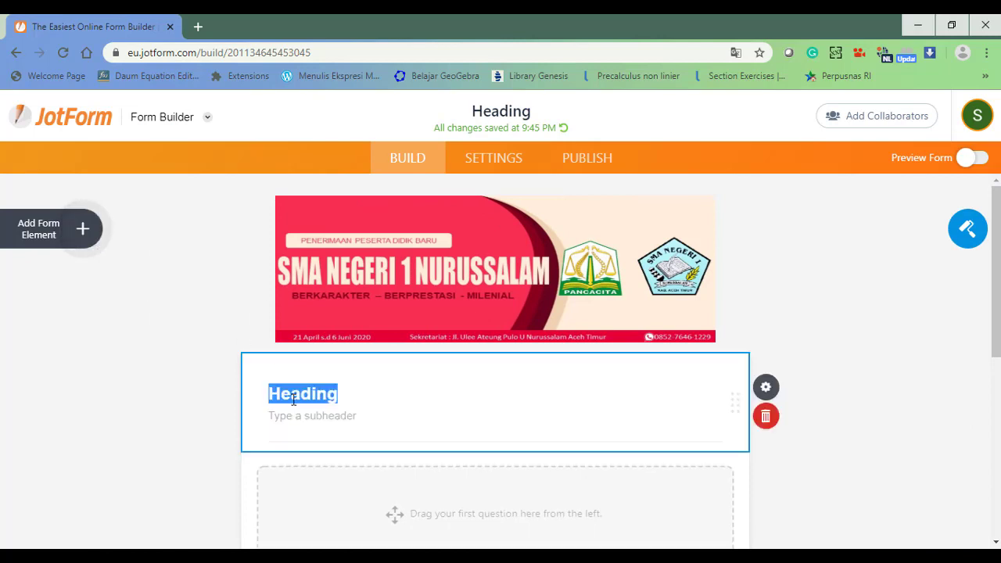
{"action": "type", "text": "PPDB "}
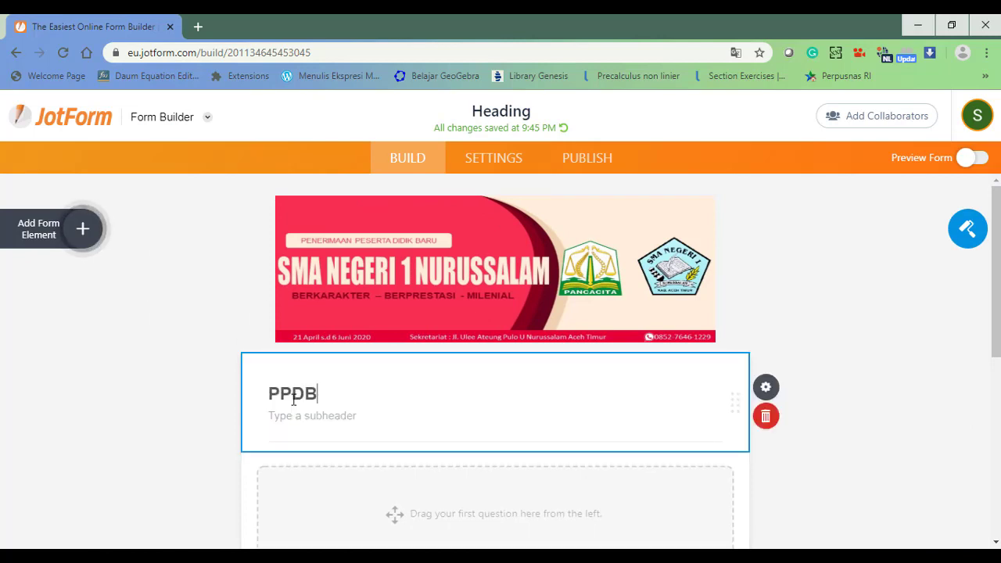
{"action": "type", "text": "Online"}
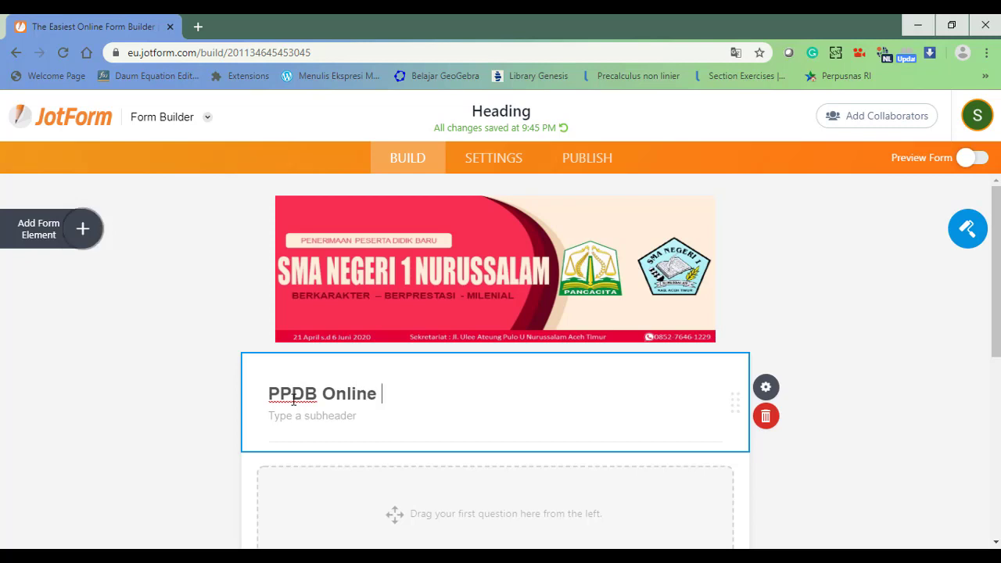
{"action": "type", "text": " SMA Neg"}
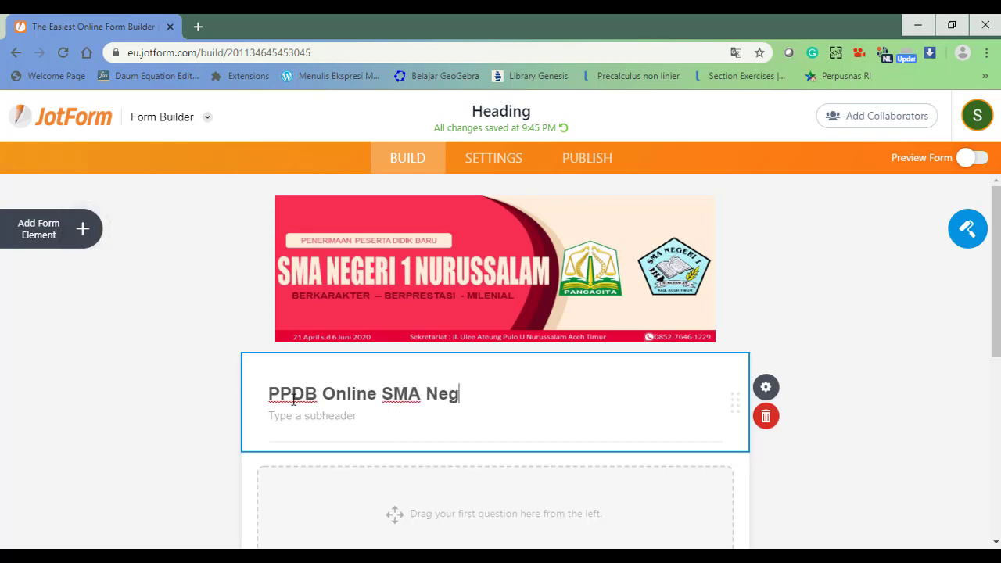
{"action": "type", "text": "eri 1 Nuru"}
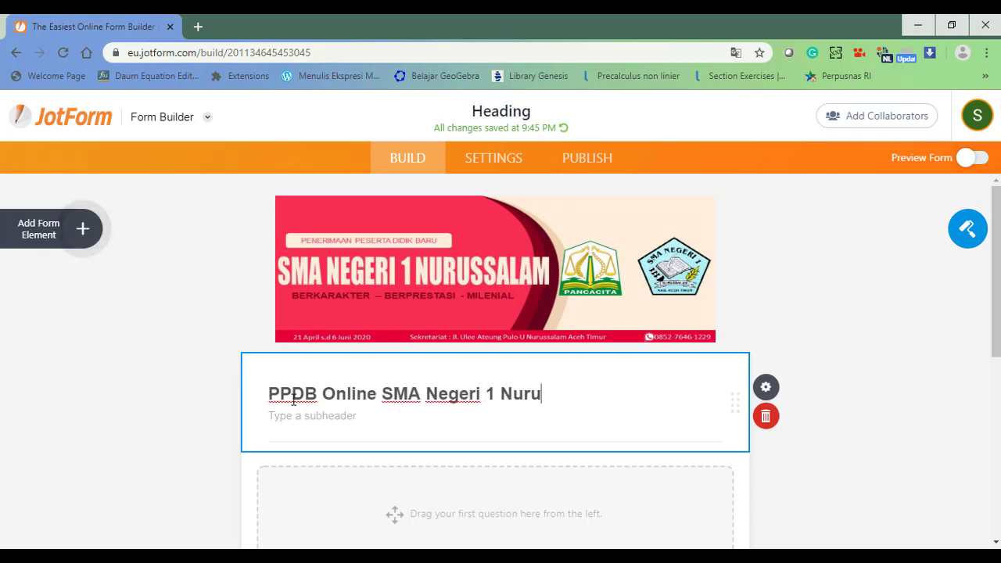
{"action": "type", "text": "ssalam Ace"}
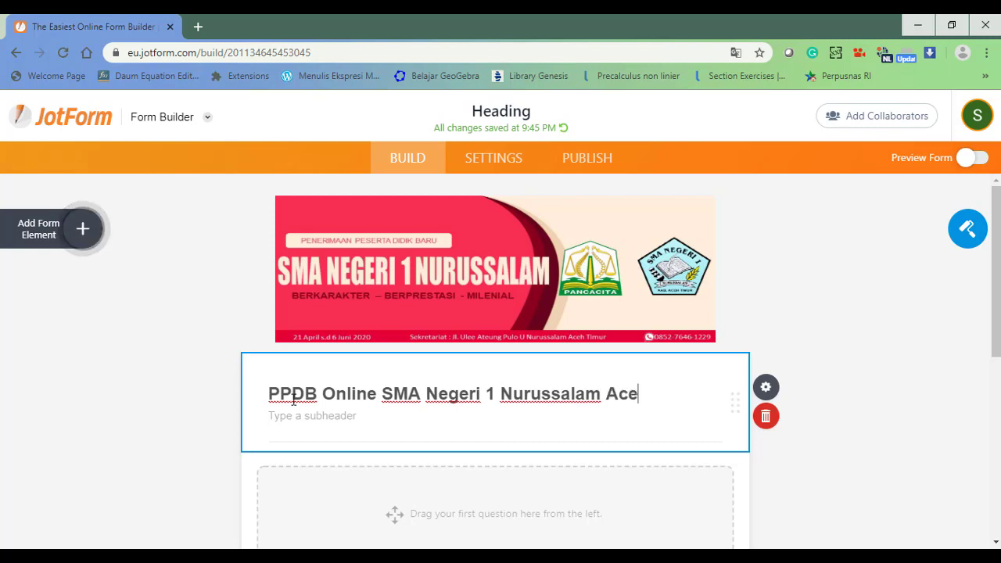
{"action": "type", "text": "h "}
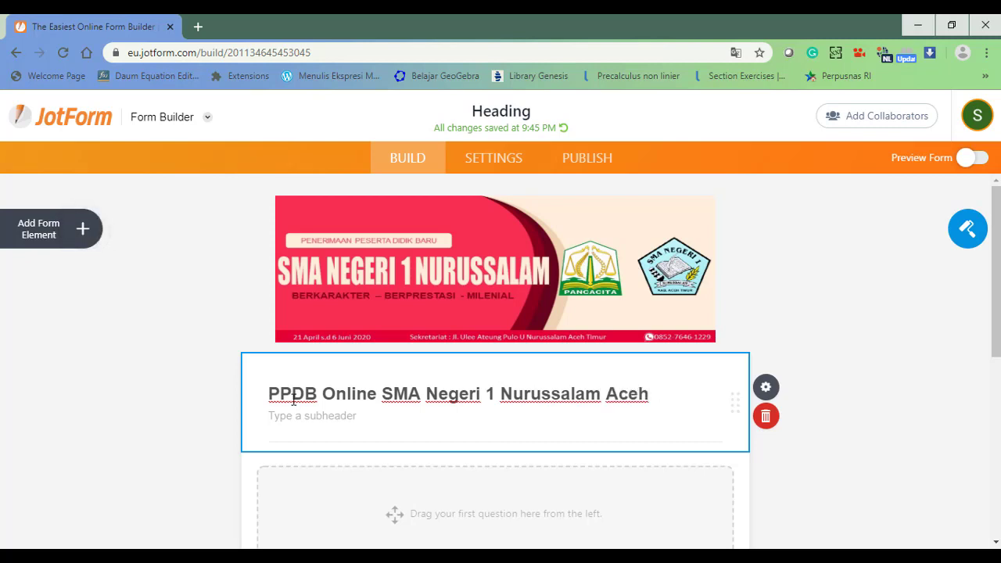
{"action": "type", "text": "Timur"}
{"action": "key", "text": "Return"}
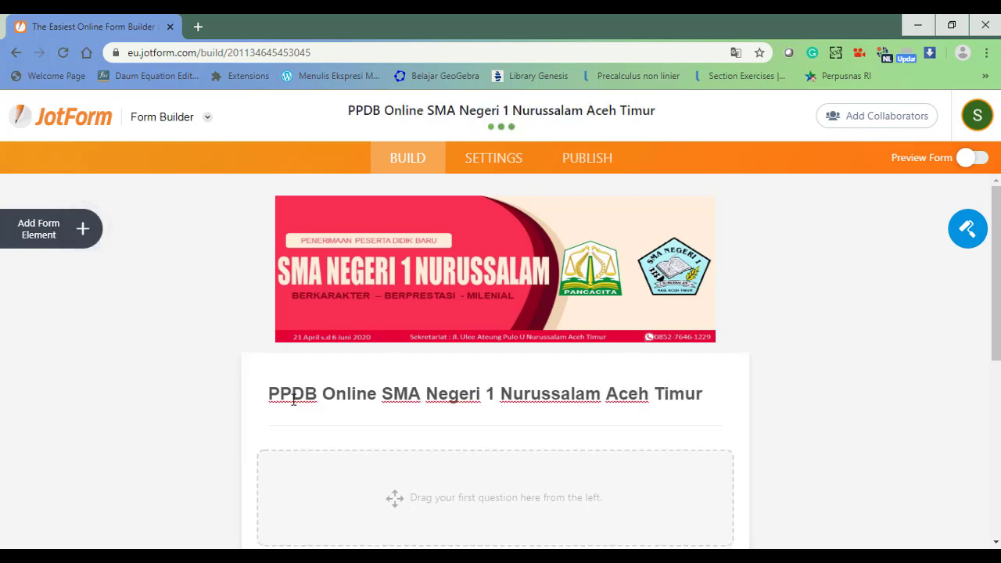
{"action": "mouse_move", "coordinate": [998, 334]}
{"action": "left_mouse_down"}
{"action": "mouse_move", "coordinate": [993, 402]}
{"action": "mouse_move", "coordinate": [993, 344]}
{"action": "left_mouse_up"}
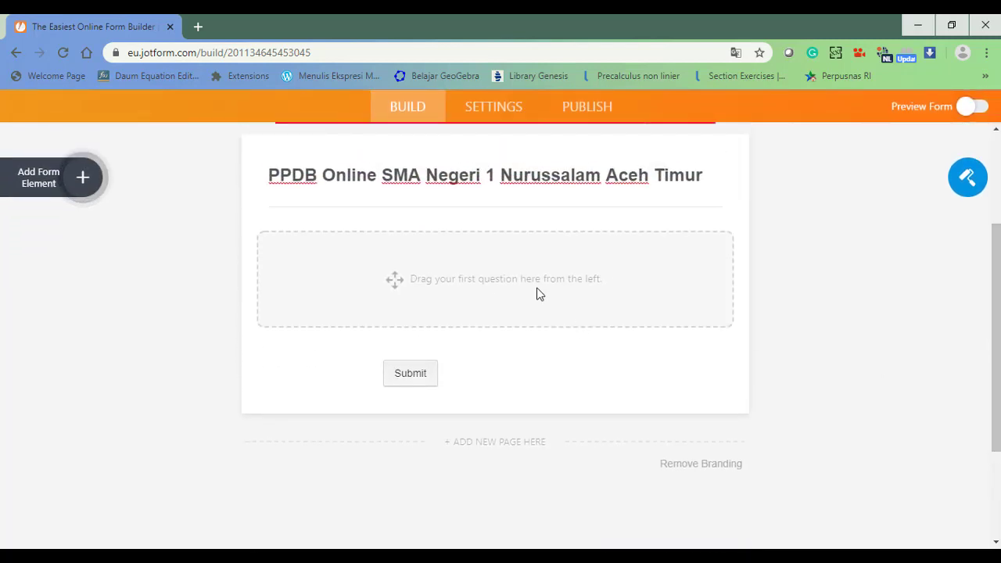
Browse the Basic list of form elements.
{"action": "left_click", "coordinate": [99, 185]}
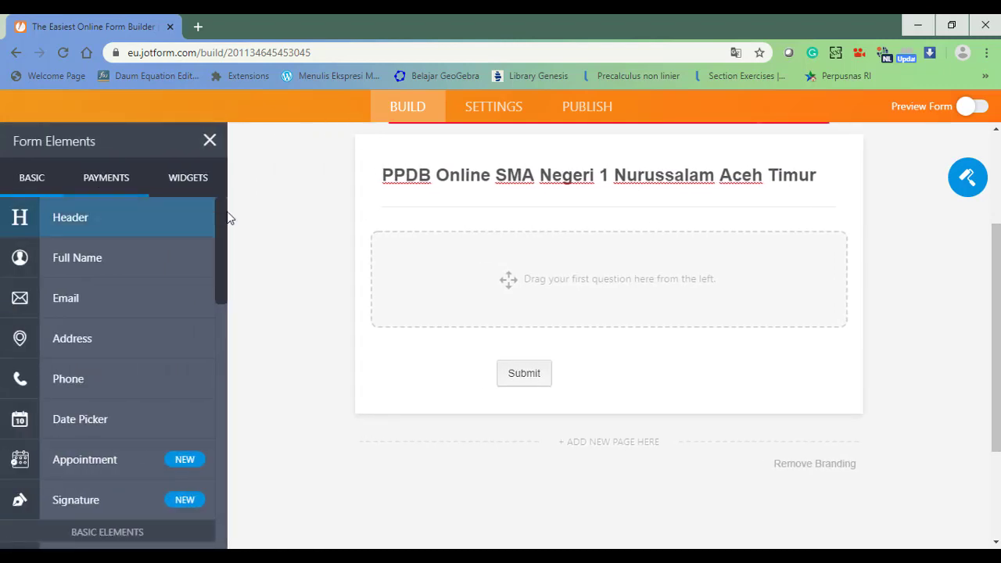
{"action": "scroll", "coordinate": [222, 246], "scroll_direction": "down", "scroll_amount": 5}
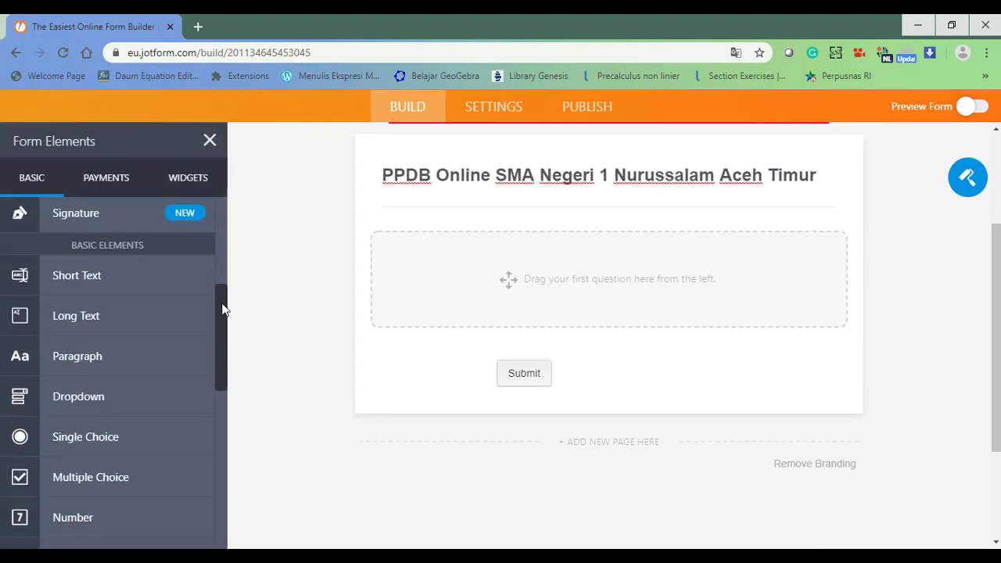
{"action": "left_click_drag", "start_coordinate": [222, 323], "coordinate": [213, 193]}
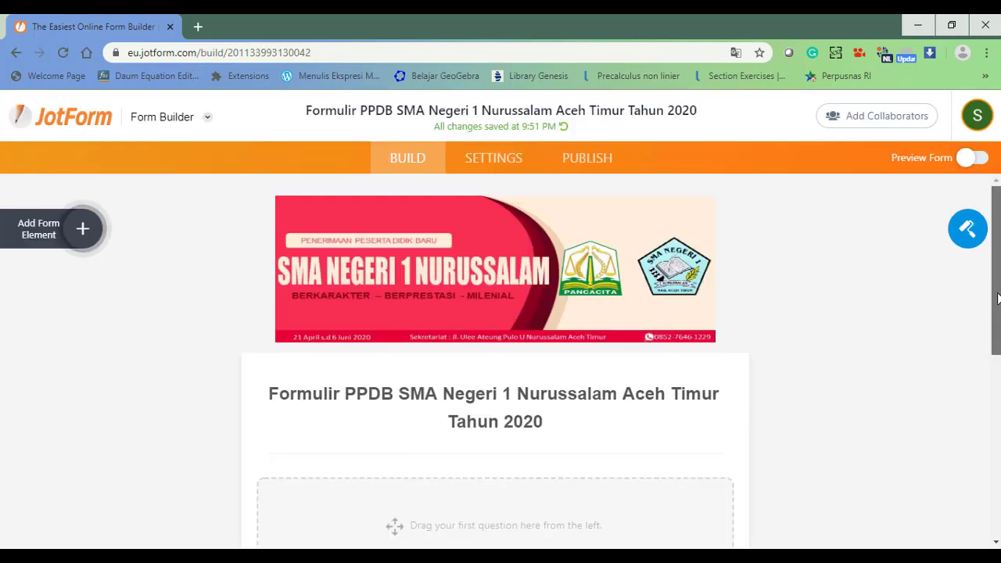
Add a 'Tanggal' Date Picker with sublabel 'Isikan dengan format Bulan-Tanggal-Tahun'.
{"action": "left_click_drag", "start_coordinate": [998, 303], "coordinate": [999, 227]}
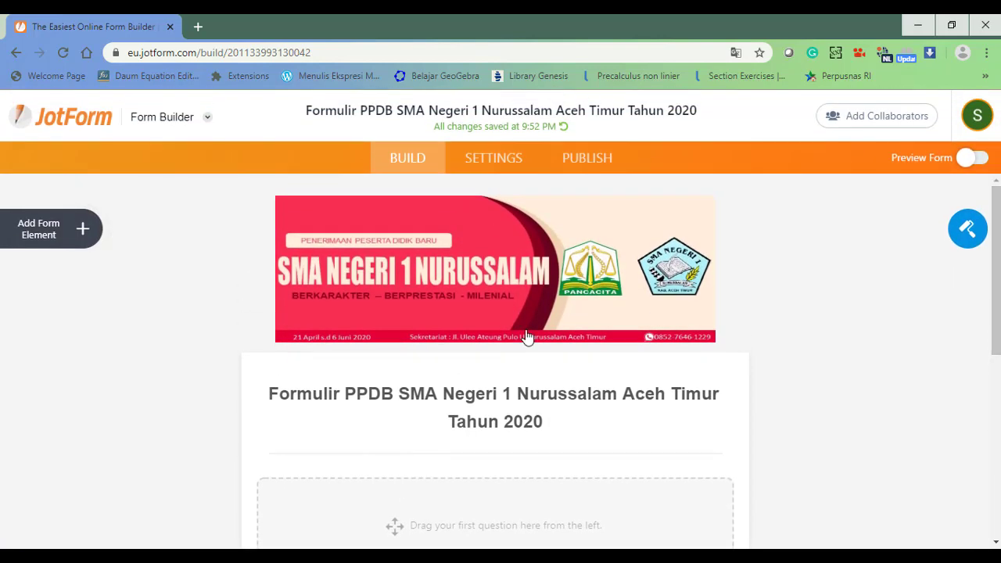
{"action": "left_click", "coordinate": [49, 233]}
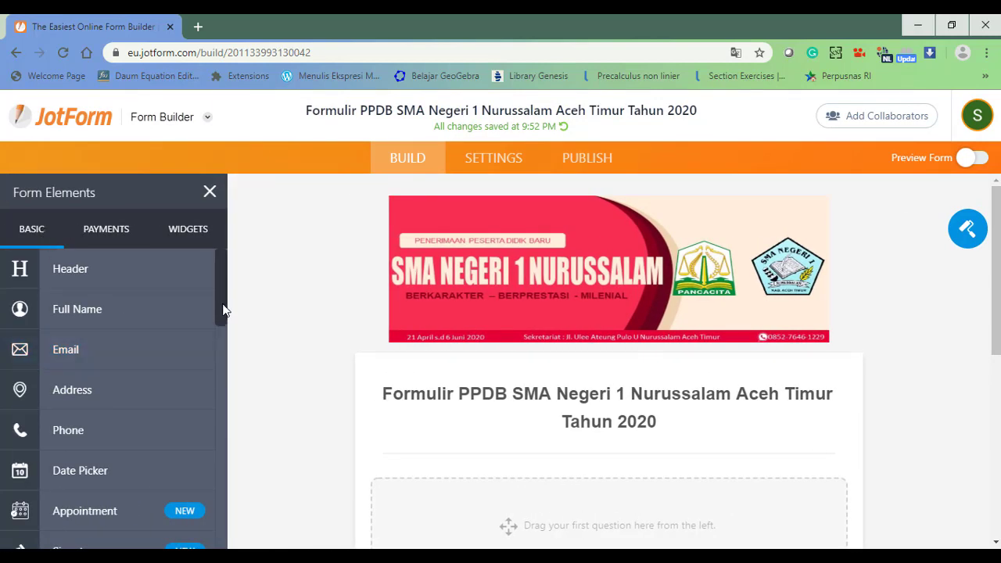
{"action": "left_click_drag", "start_coordinate": [223, 310], "coordinate": [221, 338]}
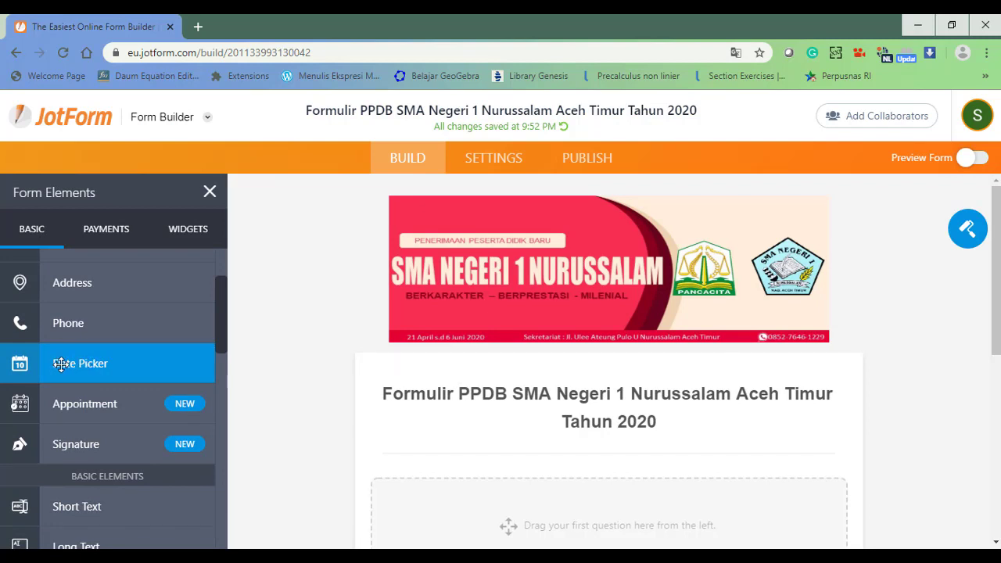
{"action": "left_click_drag", "start_coordinate": [66, 362], "coordinate": [443, 359]}
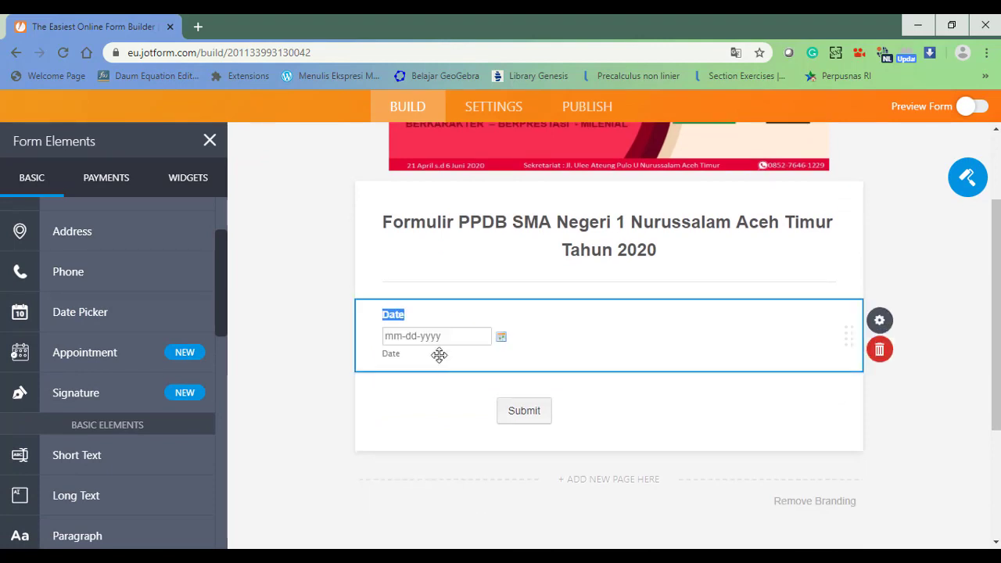
{"action": "type", "text": "Tanggal"}
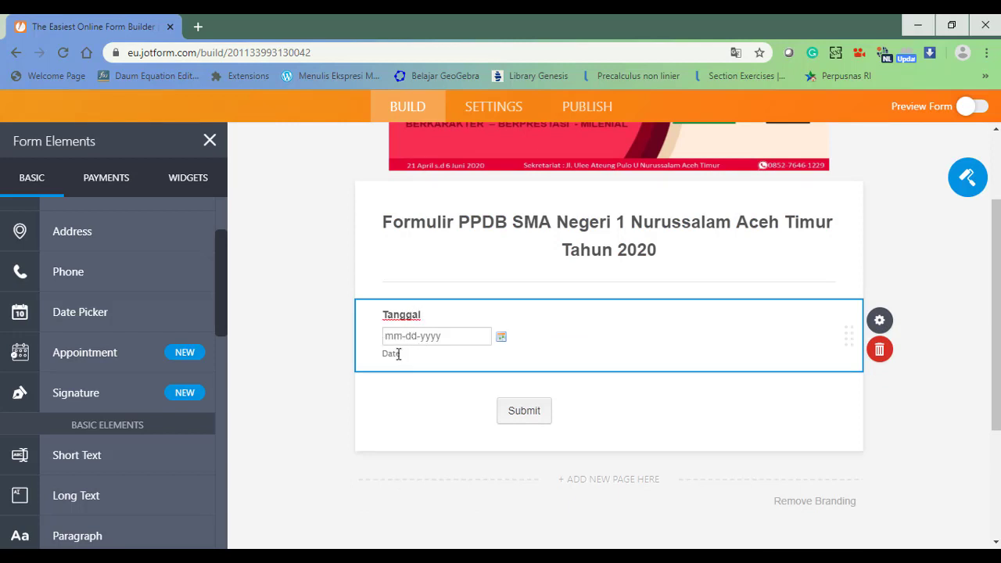
{"action": "left_click", "coordinate": [399, 354]}
{"action": "type", "text": "Isi"}
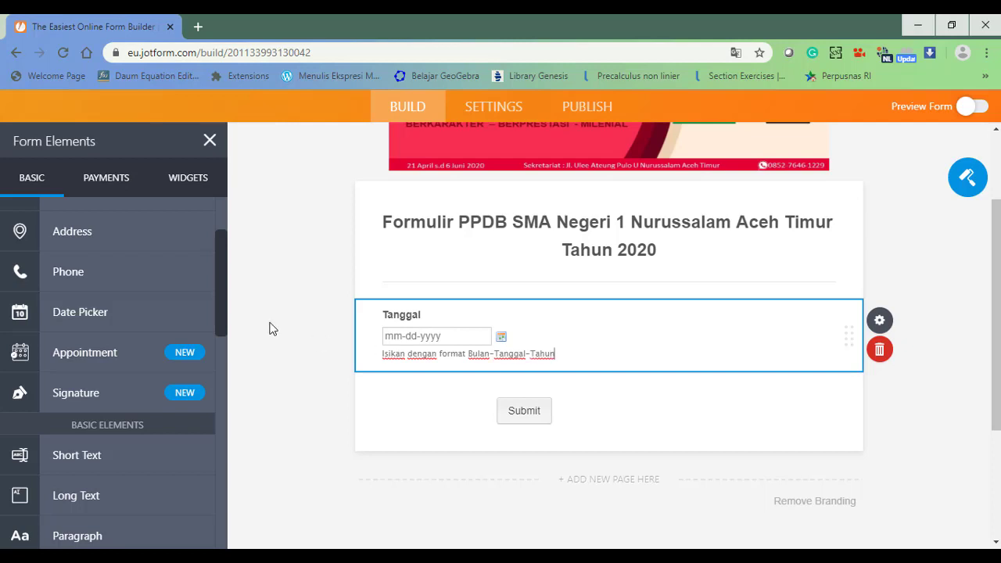
{"action": "scroll", "coordinate": [222, 309], "scroll_direction": "down", "scroll_amount": 2}
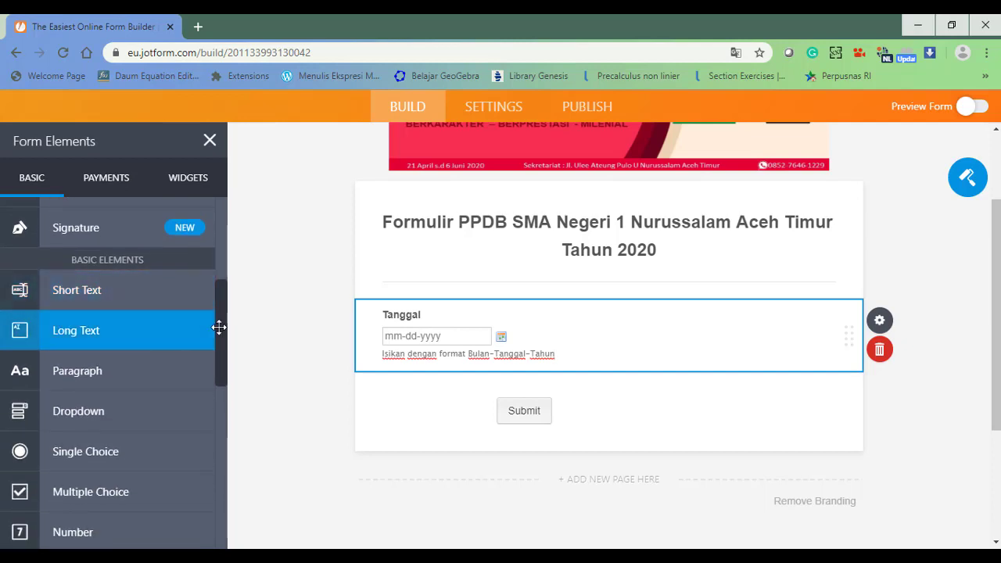
{"action": "left_click_drag", "start_coordinate": [221, 333], "coordinate": [230, 217]}
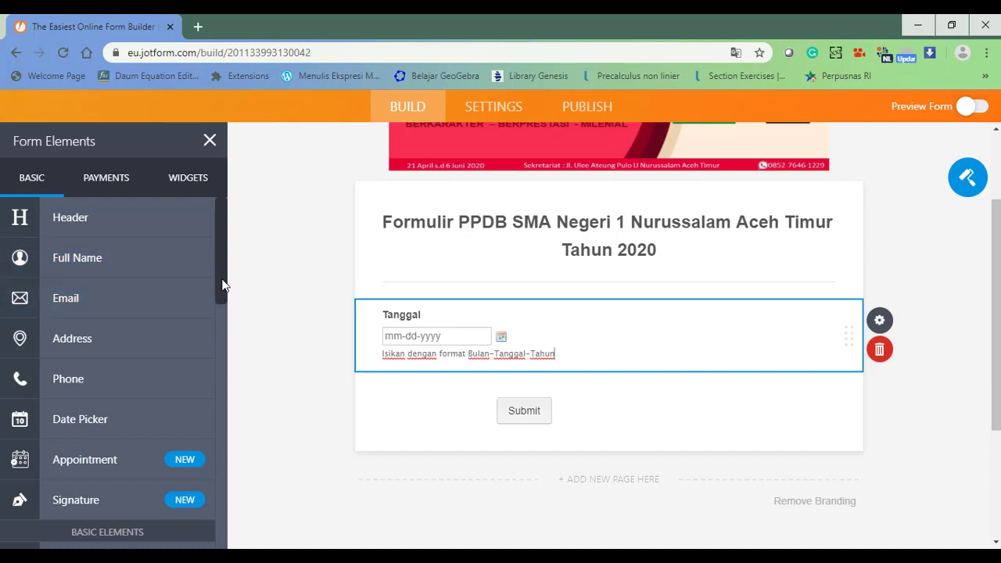
Add a 'Nama' Short Text question below Tanggal and switch Required on.
{"action": "left_click_drag", "start_coordinate": [222, 291], "coordinate": [219, 363]}
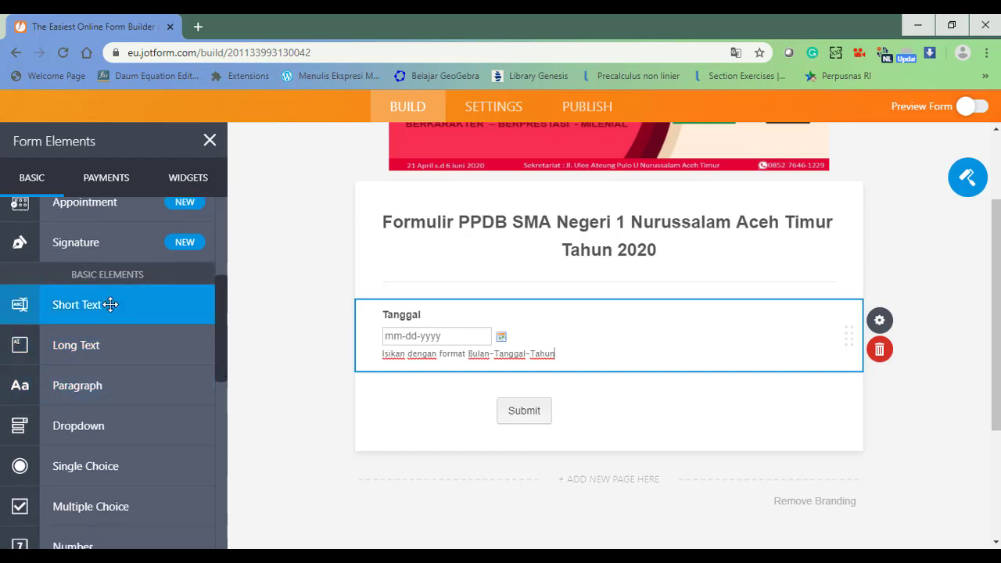
{"action": "left_click_drag", "start_coordinate": [103, 305], "coordinate": [450, 394]}
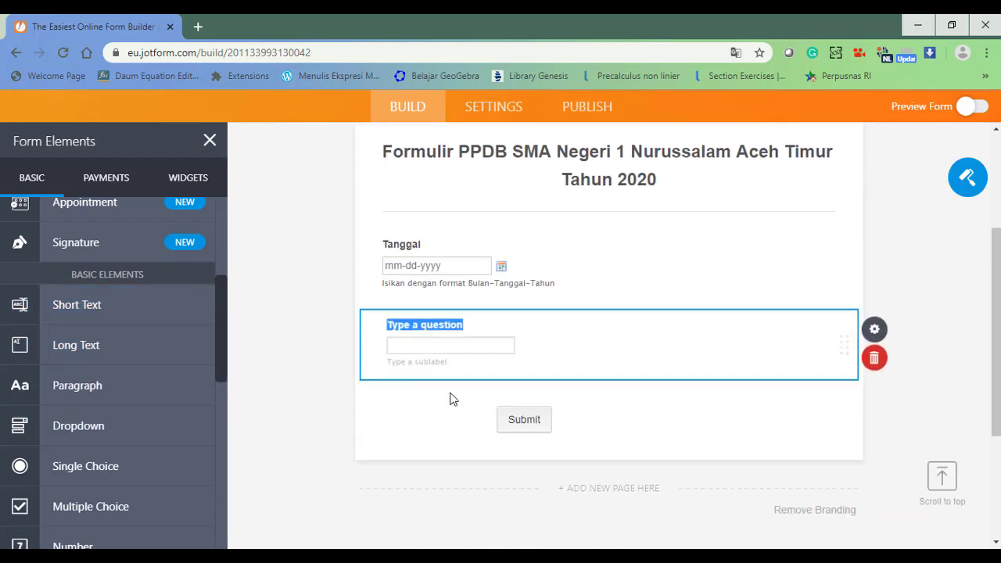
{"action": "type", "text": "Nama"}
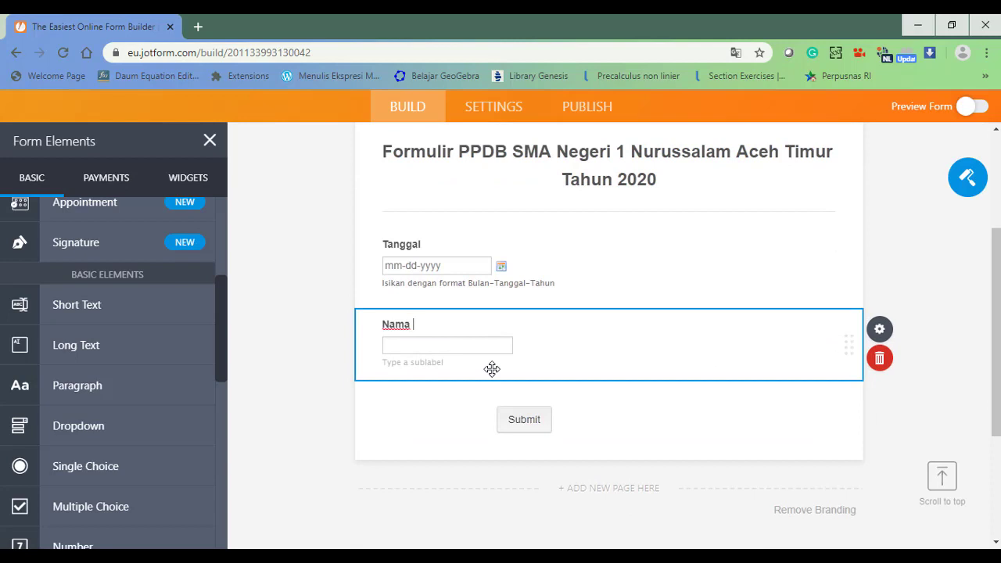
{"action": "left_click", "coordinate": [791, 339]}
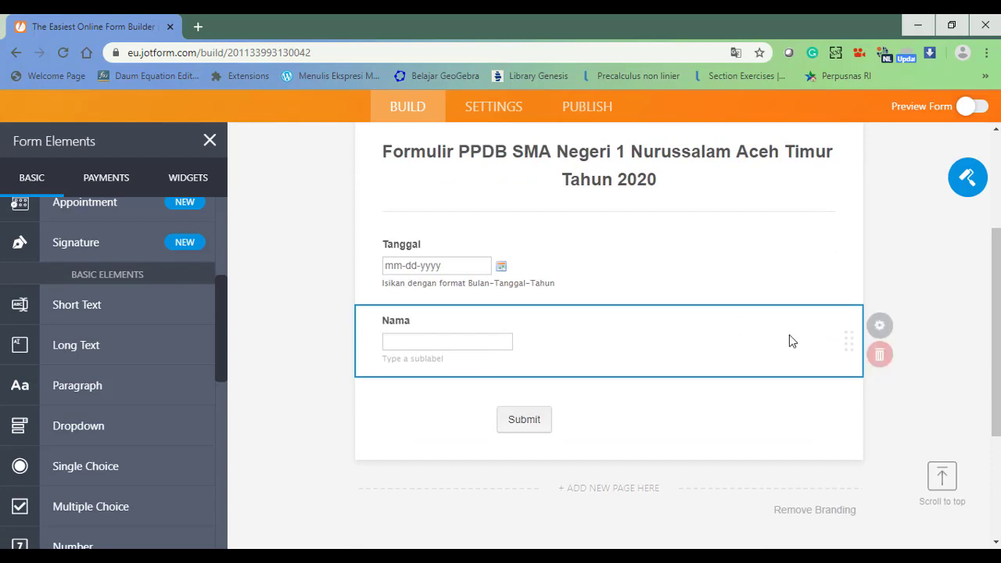
{"action": "left_click", "coordinate": [883, 331]}
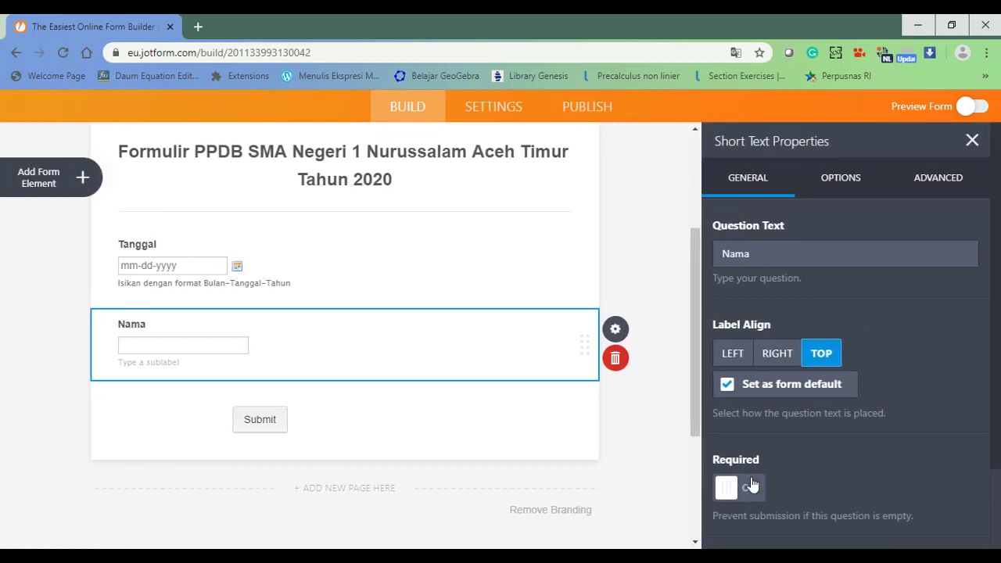
{"action": "left_click", "coordinate": [740, 492]}
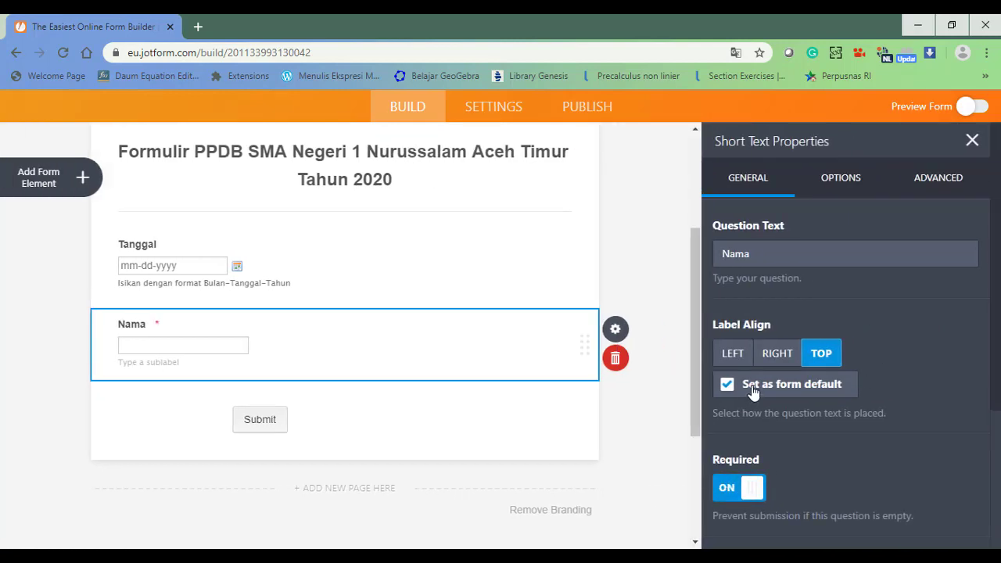
{"action": "left_click", "coordinate": [83, 178]}
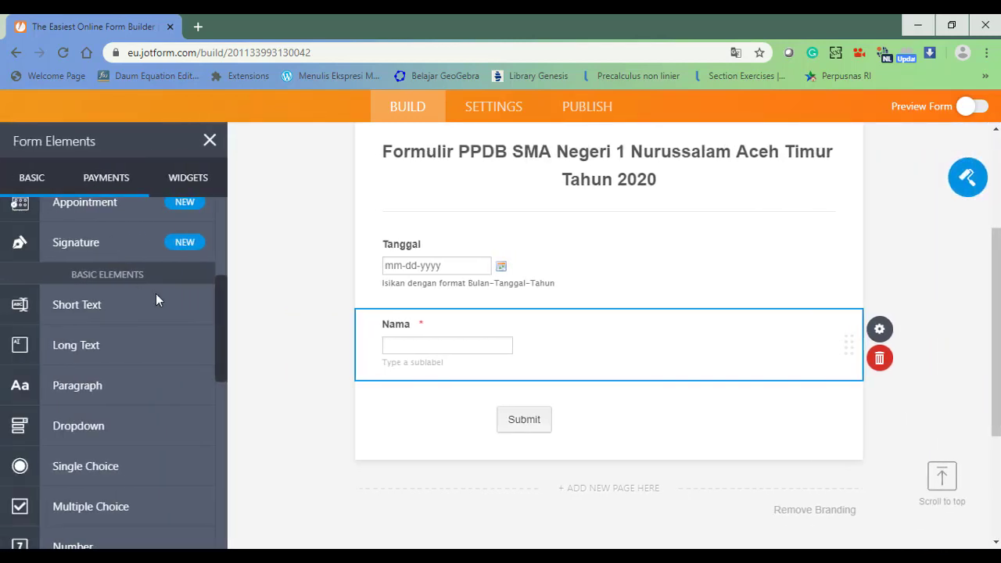
{"action": "left_click_drag", "start_coordinate": [224, 324], "coordinate": [223, 373]}
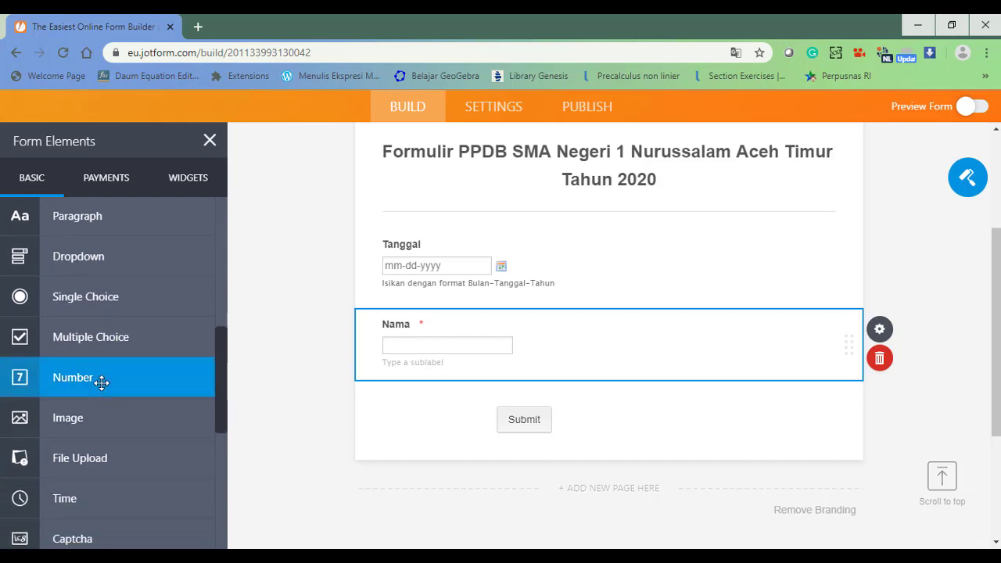
Add a Number field above Submit and label it NISN.
{"action": "left_click_drag", "start_coordinate": [145, 380], "coordinate": [448, 416]}
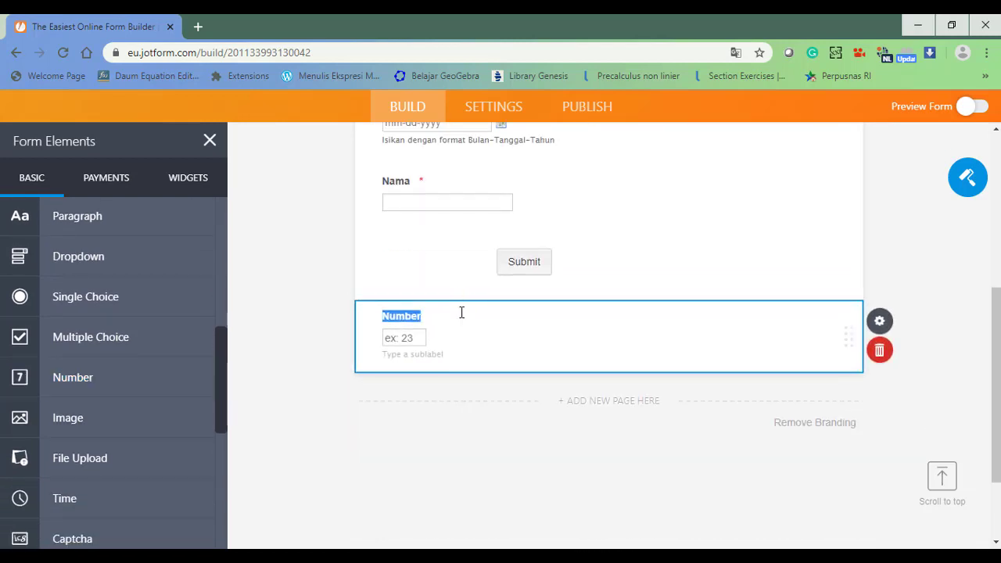
{"action": "left_click", "coordinate": [462, 315]}
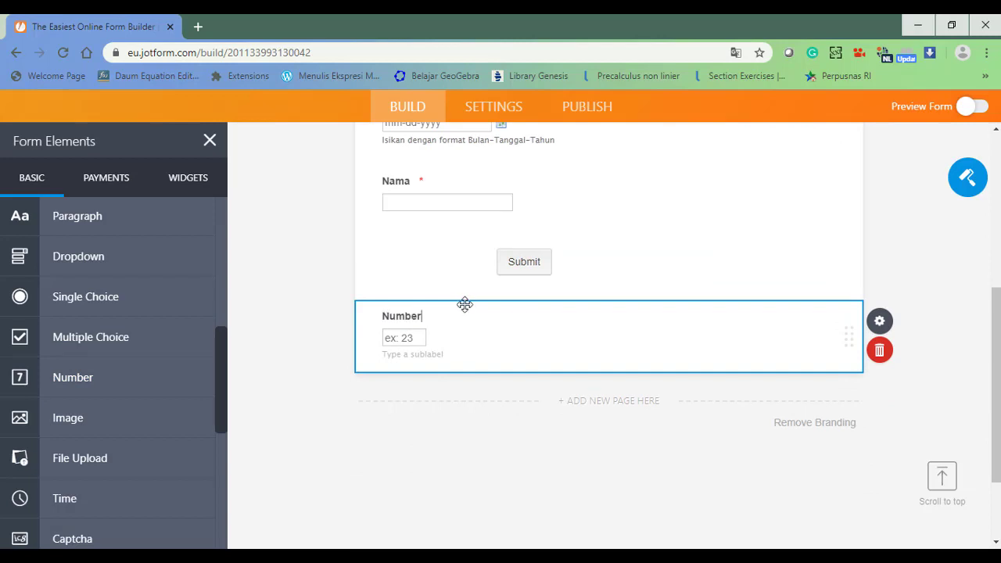
{"action": "left_click_drag", "start_coordinate": [464, 302], "coordinate": [470, 257]}
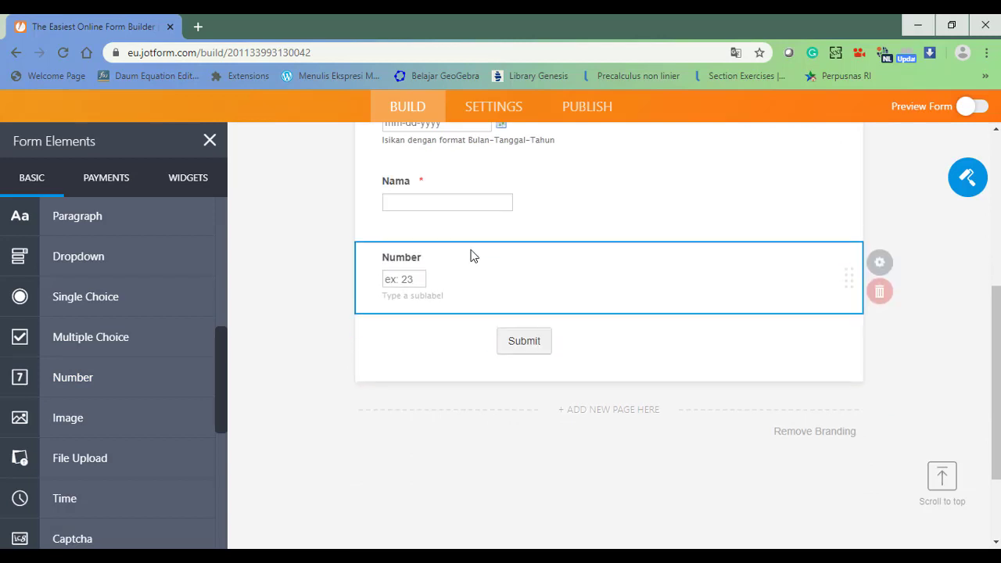
{"action": "double_click", "coordinate": [416, 245]}
{"action": "type", "text": "NISN"}
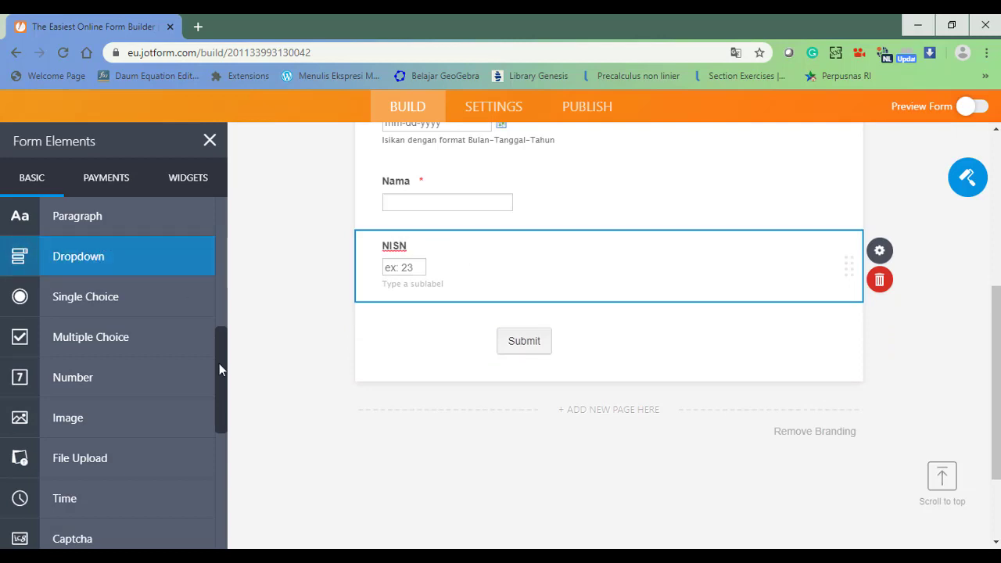
{"action": "mouse_move", "coordinate": [219, 363]}
{"action": "left_mouse_down"}
{"action": "mouse_move", "coordinate": [219, 375]}
{"action": "mouse_move", "coordinate": [216, 312]}
{"action": "left_mouse_up"}
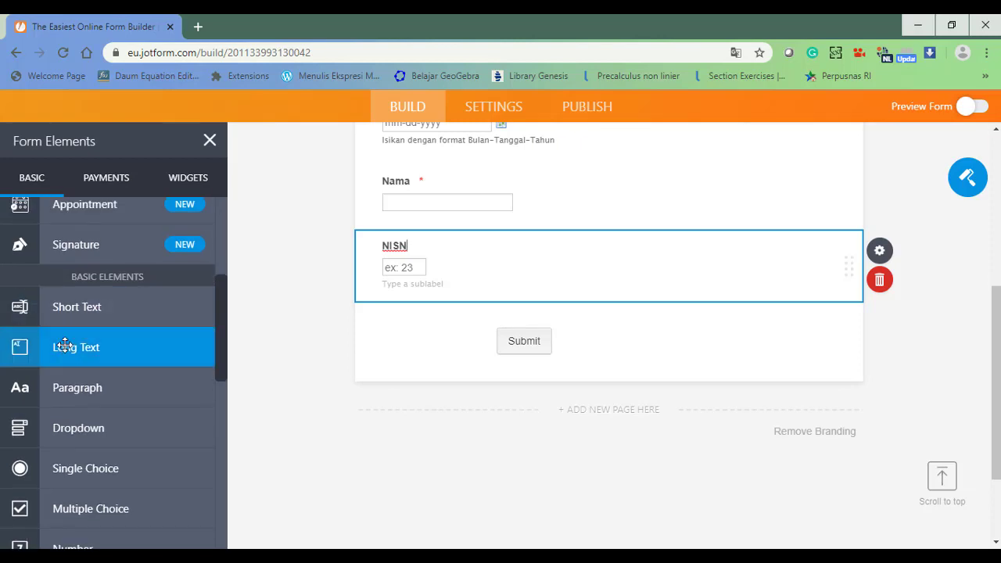
Add a required 'Asal Sekolah' short-text question and make NISN required too.
{"action": "left_click_drag", "start_coordinate": [79, 308], "coordinate": [448, 327]}
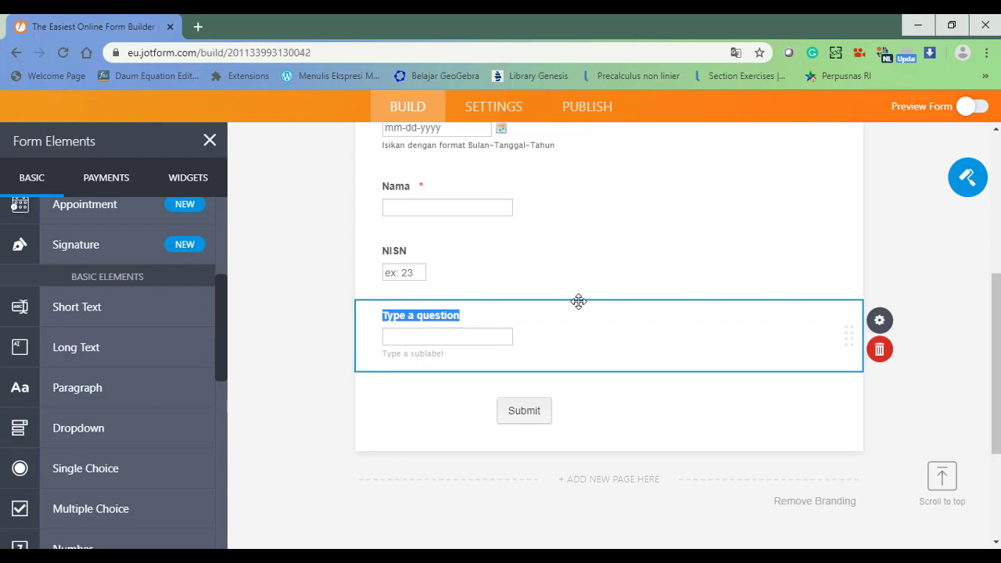
{"action": "type", "text": "Asal Sekolah"}
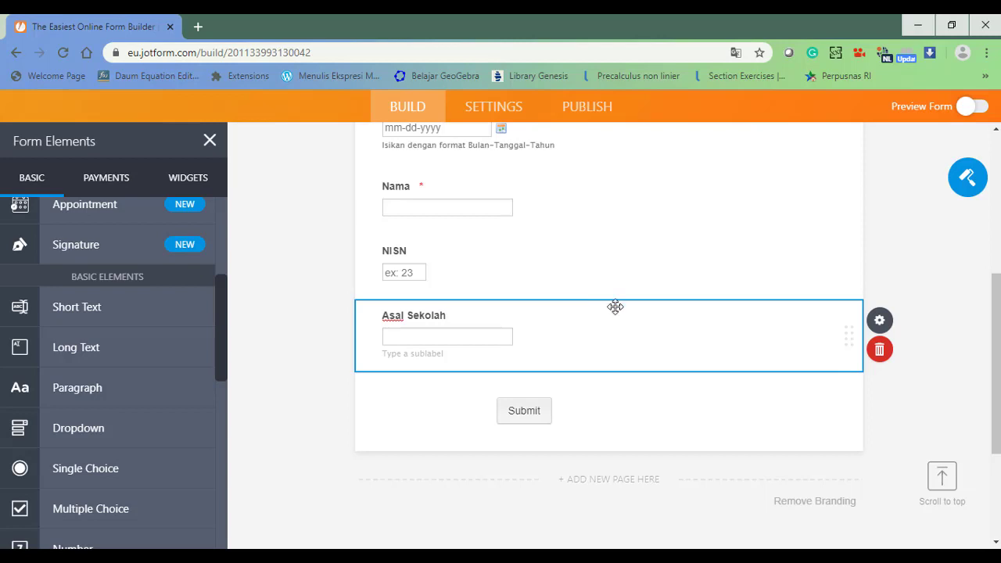
{"action": "left_click", "coordinate": [879, 322]}
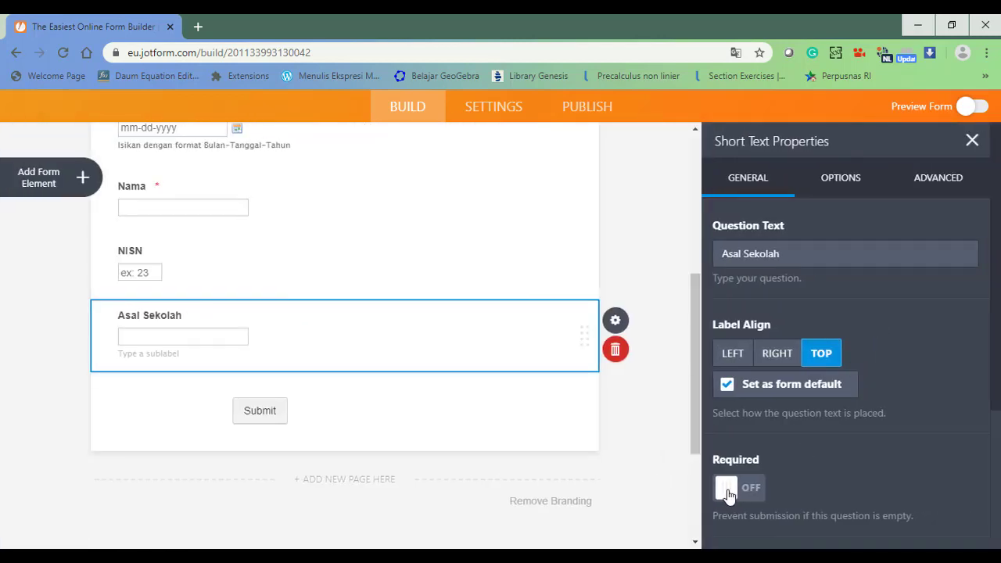
{"action": "left_click", "coordinate": [727, 492]}
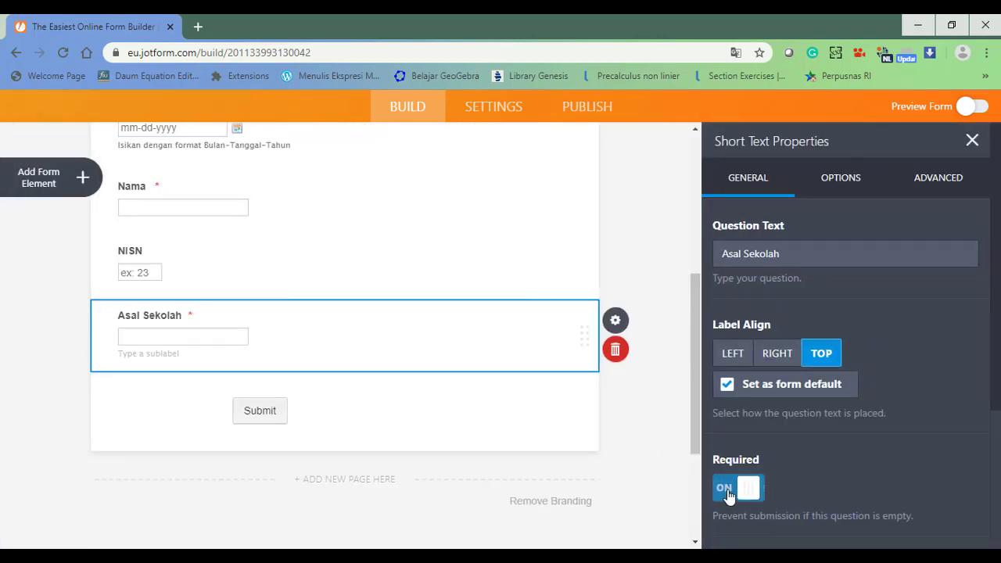
{"action": "left_click", "coordinate": [135, 271]}
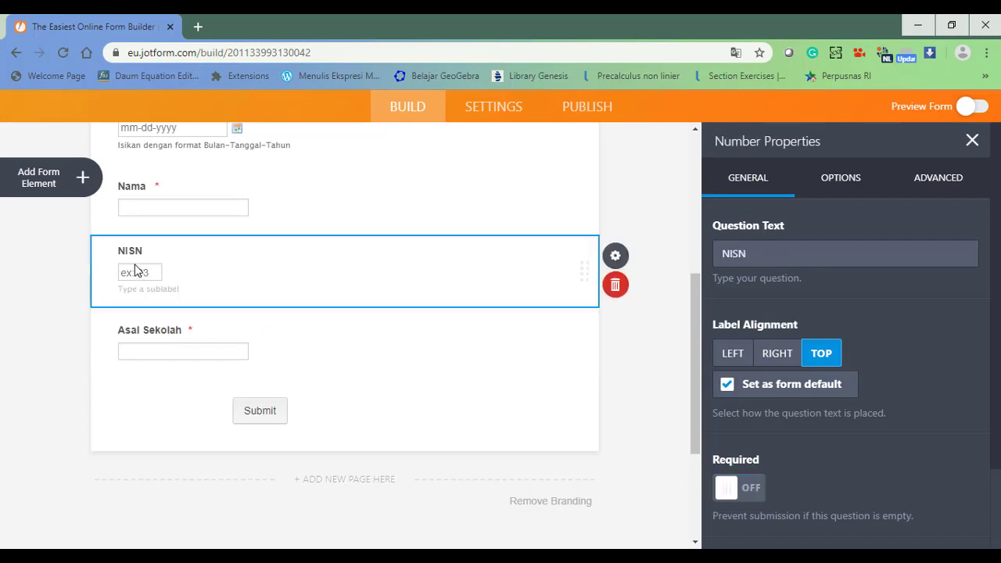
{"action": "left_click", "coordinate": [749, 491]}
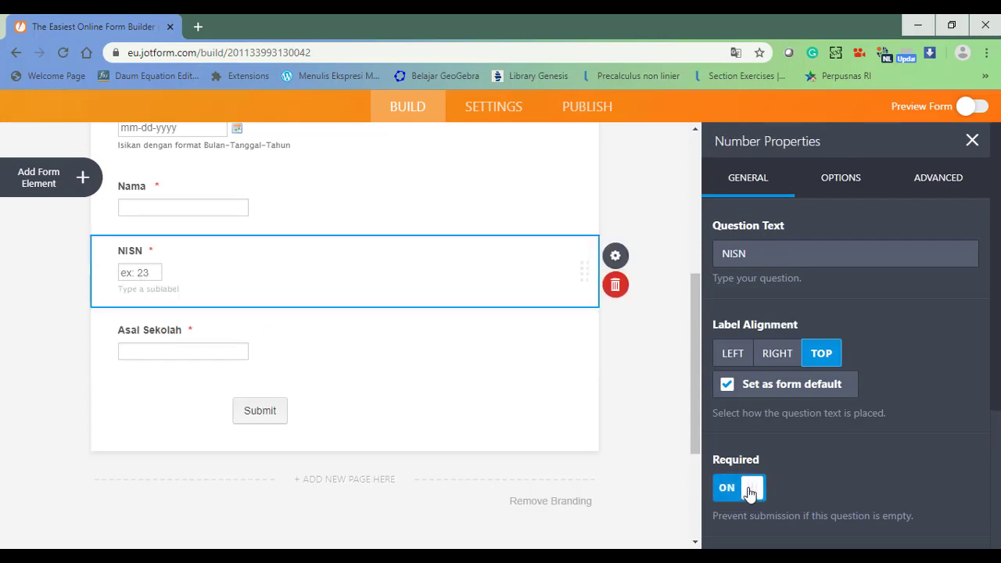
{"action": "left_click", "coordinate": [357, 364]}
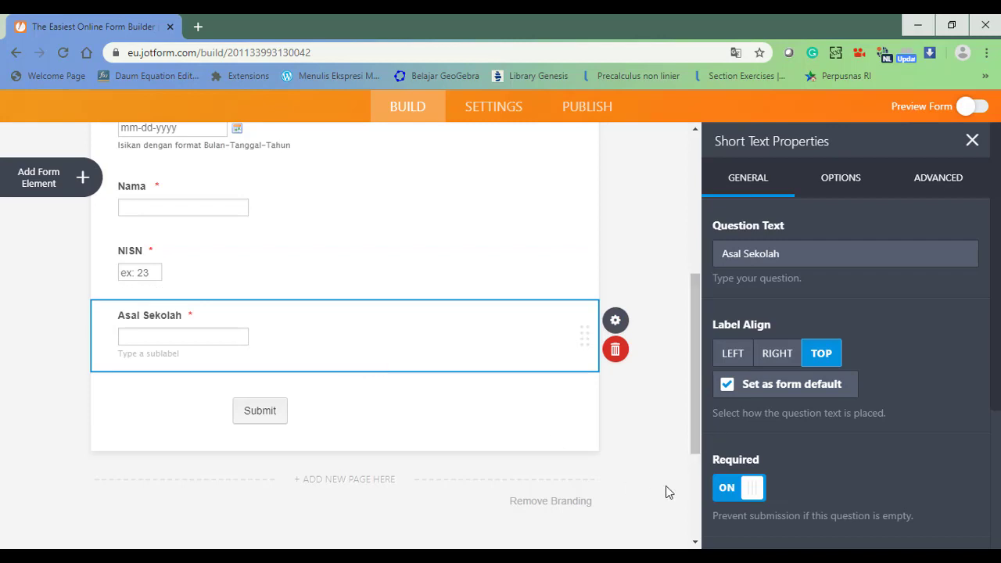
{"action": "left_click", "coordinate": [82, 180]}
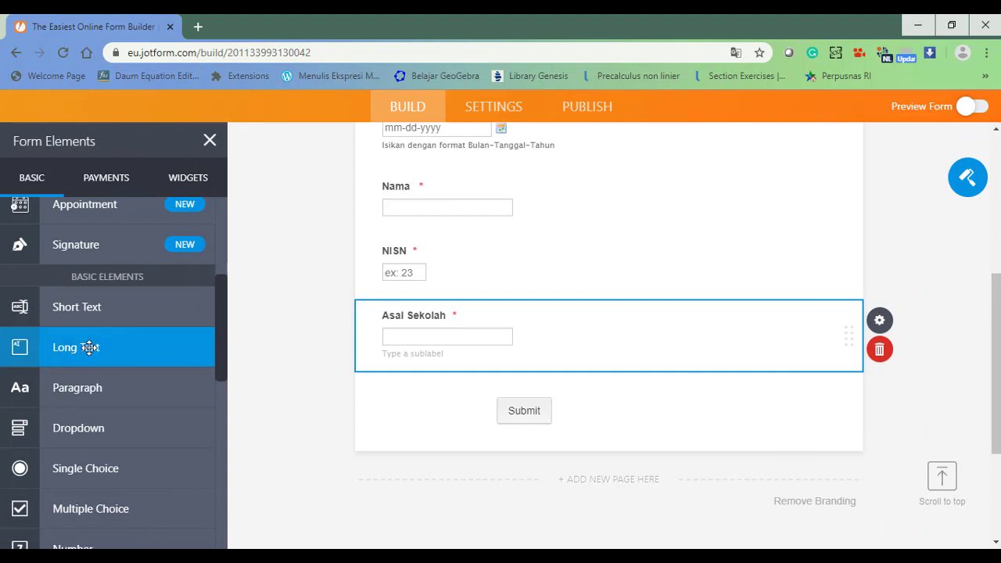
Add an 'Alamat Rumah' long-text question and a 'Nama Ayah' short-text question.
{"action": "left_click_drag", "start_coordinate": [94, 349], "coordinate": [440, 395]}
{"action": "type", "text": "Alamat RUmah"}
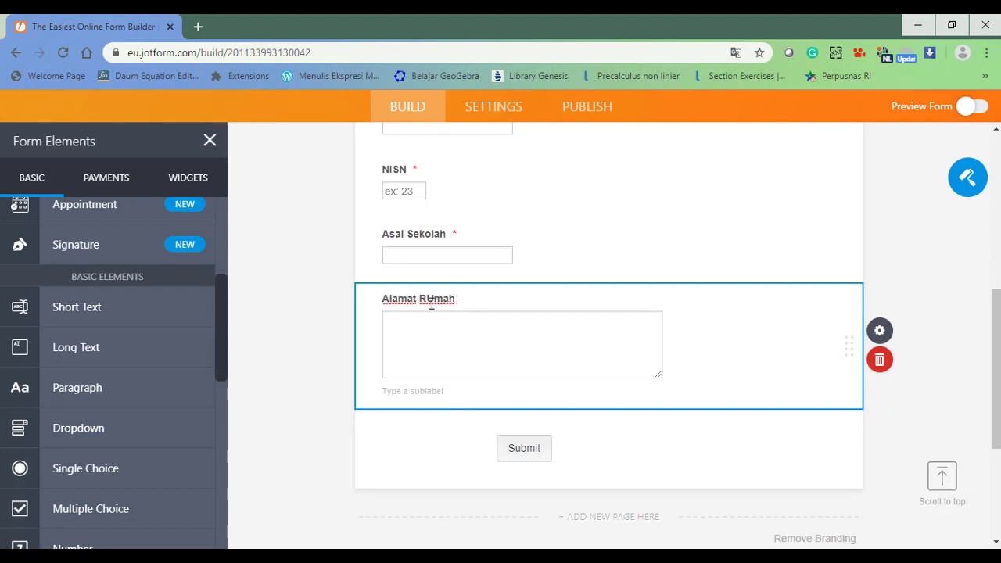
{"action": "key", "text": "BackSpace"}
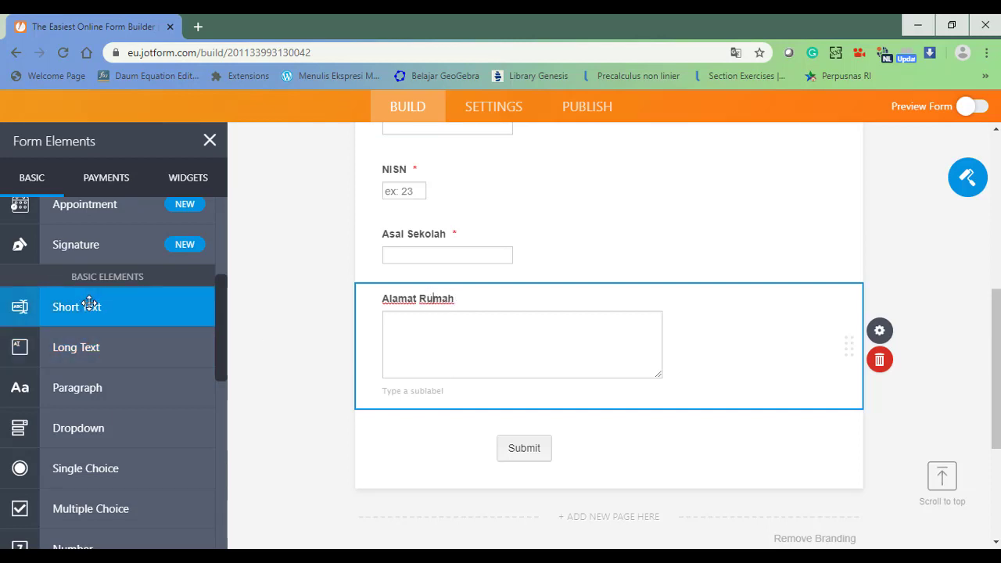
{"action": "left_click_drag", "start_coordinate": [89, 314], "coordinate": [343, 400]}
{"action": "left_click_drag", "start_coordinate": [438, 429], "coordinate": [439, 430]}
{"action": "type", "text": "Nama Ayah"}
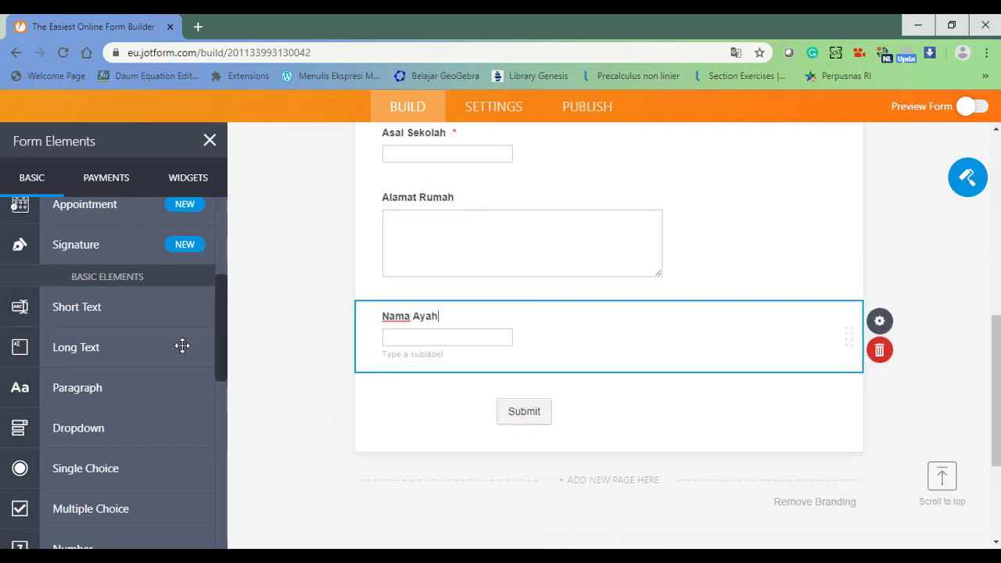
{"action": "left_click_drag", "start_coordinate": [221, 329], "coordinate": [223, 370]}
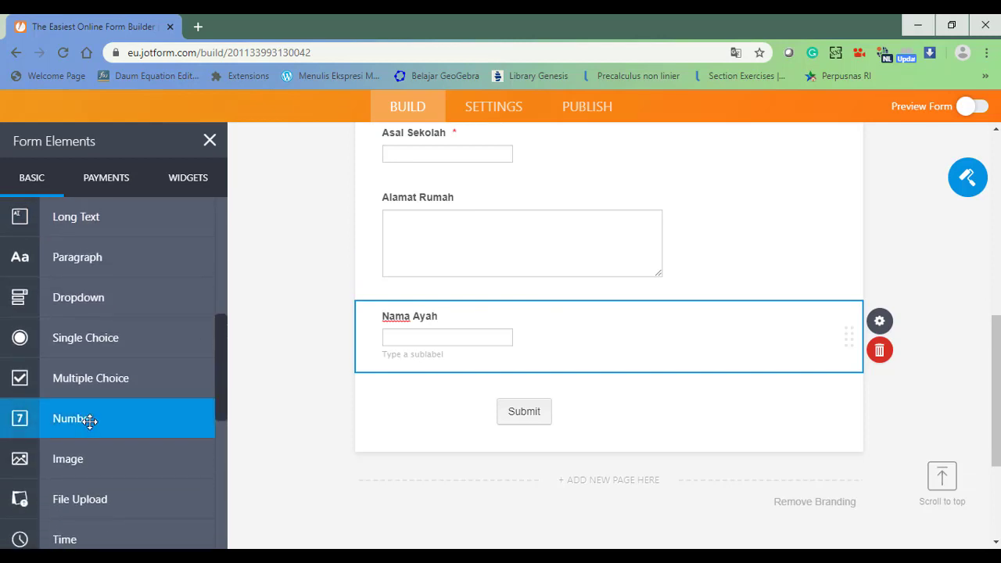
Add a 'Nomor Handphone / WA' number question followed by an Email field.
{"action": "left_click_drag", "start_coordinate": [90, 418], "coordinate": [459, 405]}
{"action": "type", "text": "Nomo"}
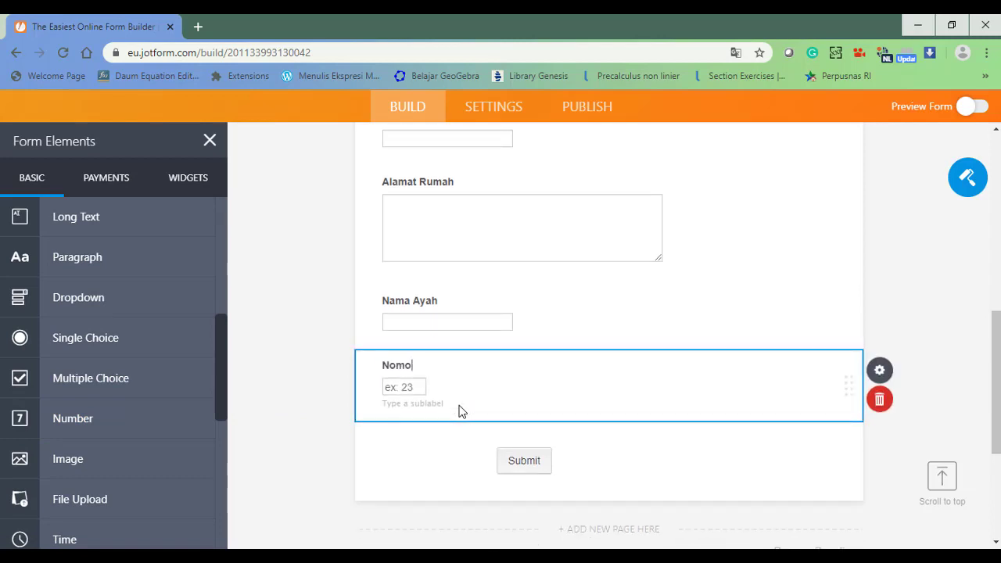
{"action": "type", "text": "r Handphone /"}
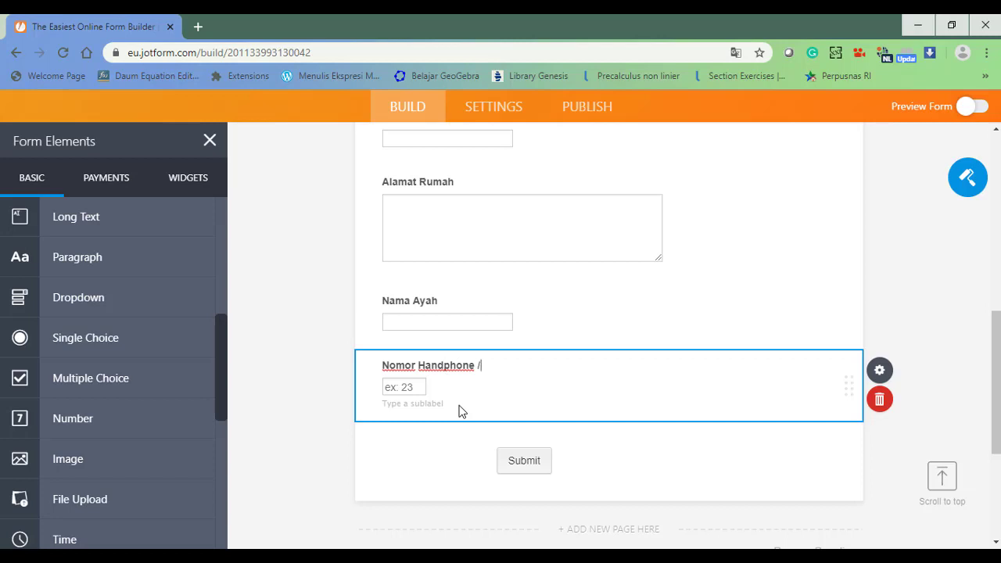
{"action": "type", "text": " WA"}
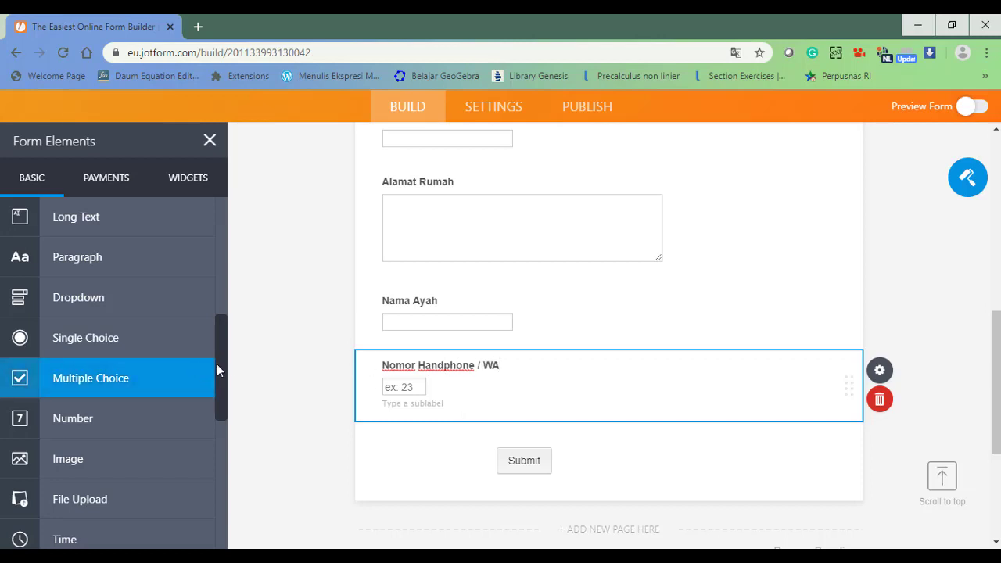
{"action": "left_click_drag", "start_coordinate": [226, 364], "coordinate": [226, 242]}
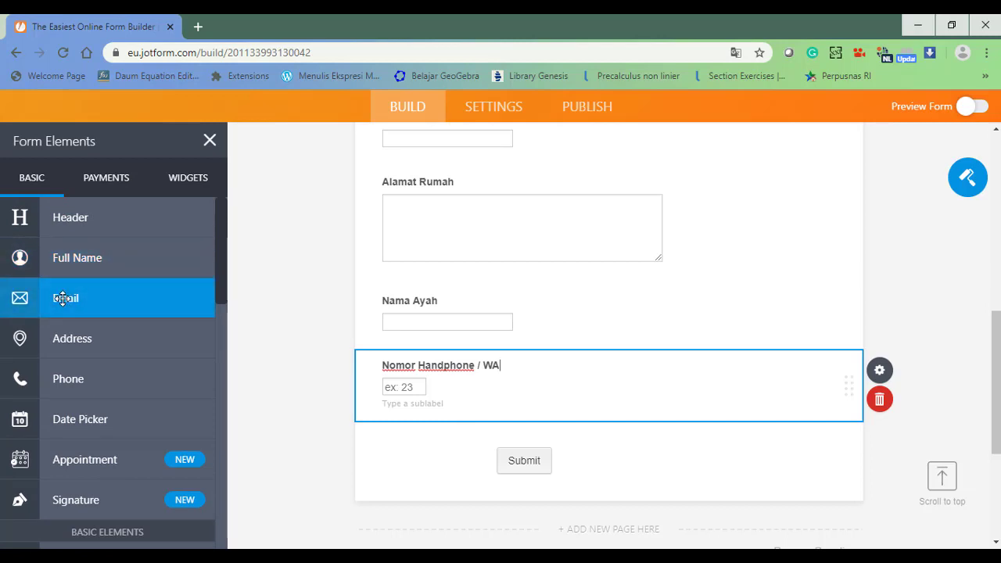
{"action": "left_click_drag", "start_coordinate": [60, 296], "coordinate": [429, 452]}
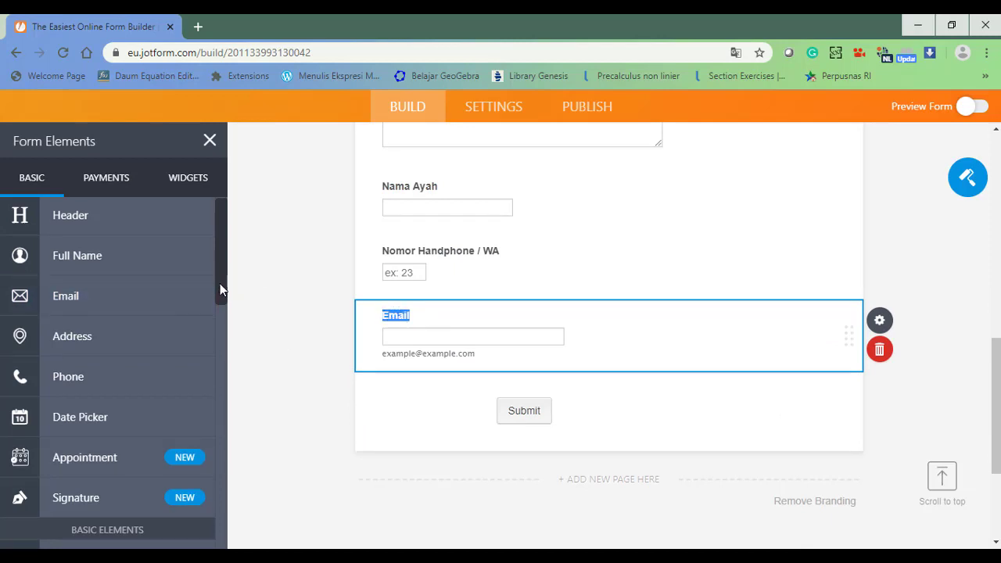
Add a File Upload question below Email labelled 'Unggah Pasphoto'.
{"action": "left_click_drag", "start_coordinate": [219, 283], "coordinate": [224, 447]}
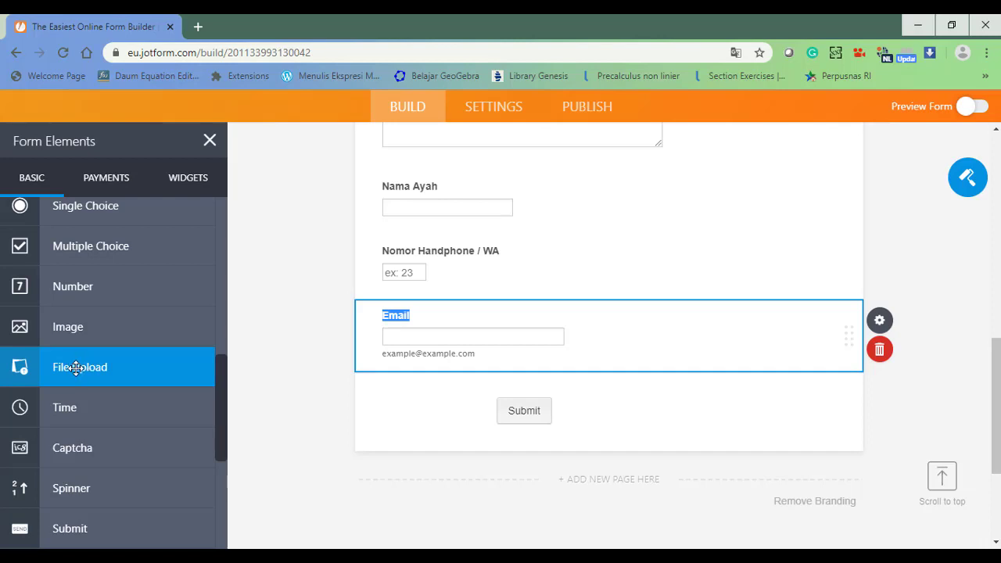
{"action": "left_click_drag", "start_coordinate": [57, 366], "coordinate": [420, 400]}
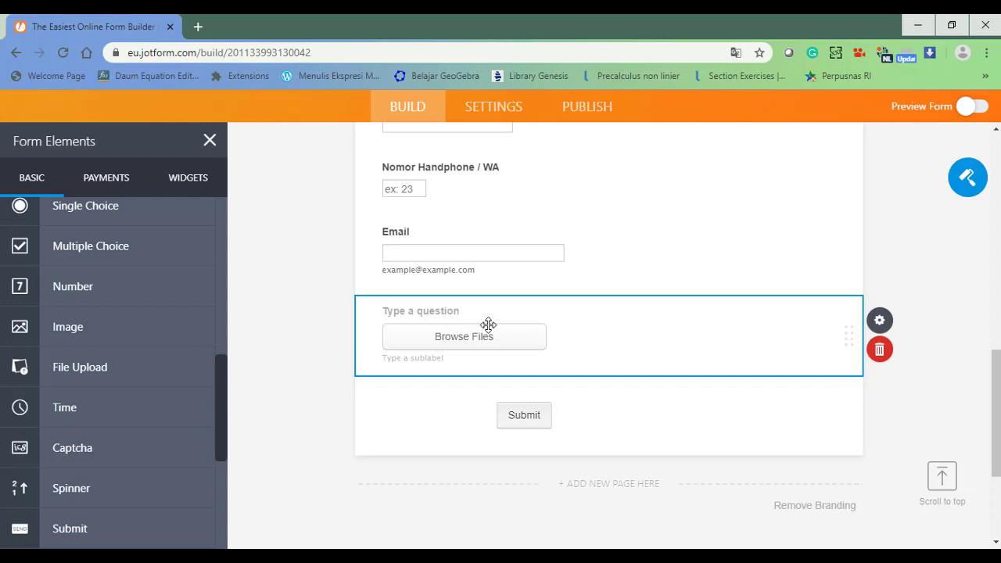
{"action": "type", "text": "Unggah Pasphp"}
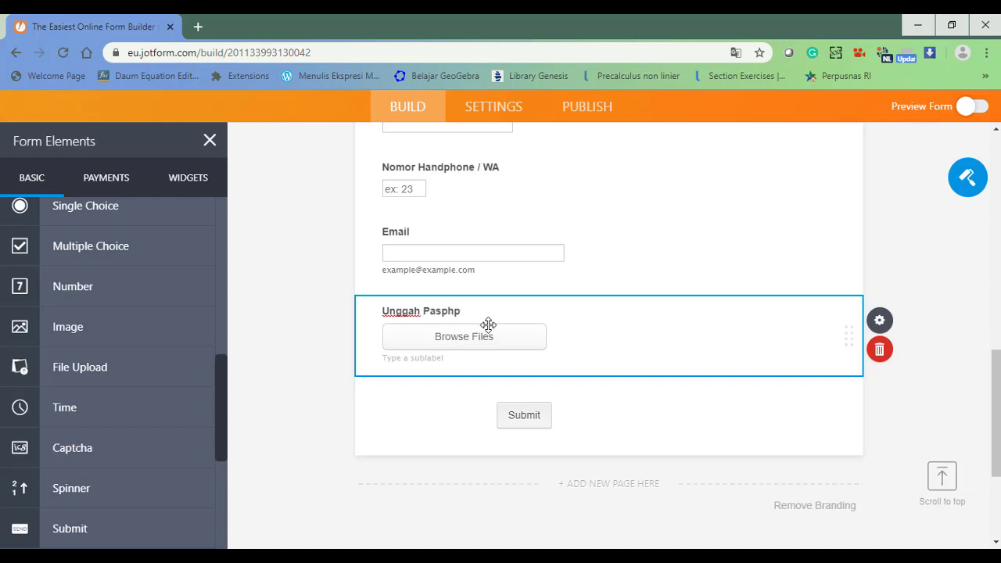
{"action": "key", "text": "BackSpace"}
{"action": "left_click", "coordinate": [405, 360]}
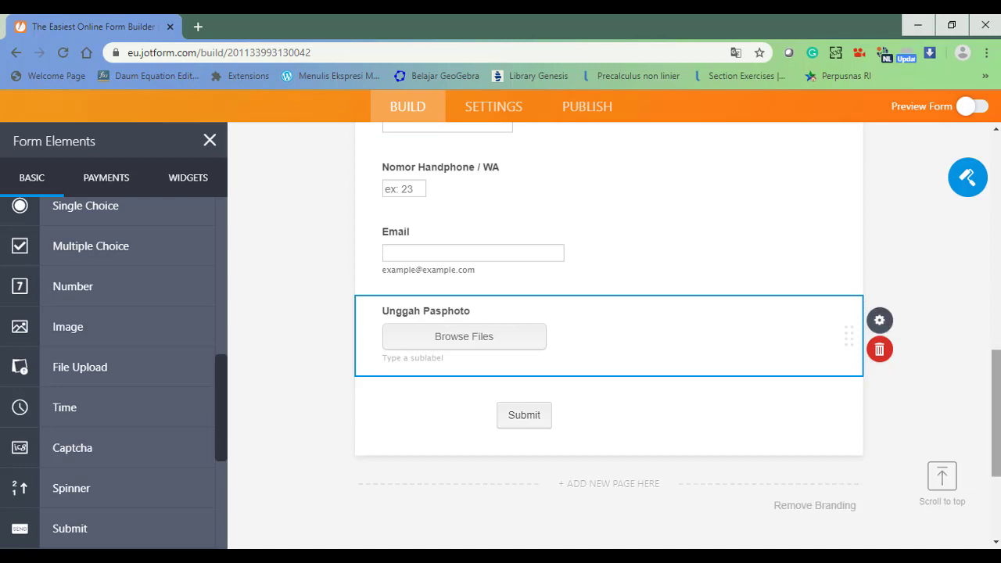
{"action": "mouse_move", "coordinate": [998, 384]}
{"action": "left_mouse_down"}
{"action": "mouse_move", "coordinate": [997, 353]}
{"action": "mouse_move", "coordinate": [998, 370]}
{"action": "left_mouse_up"}
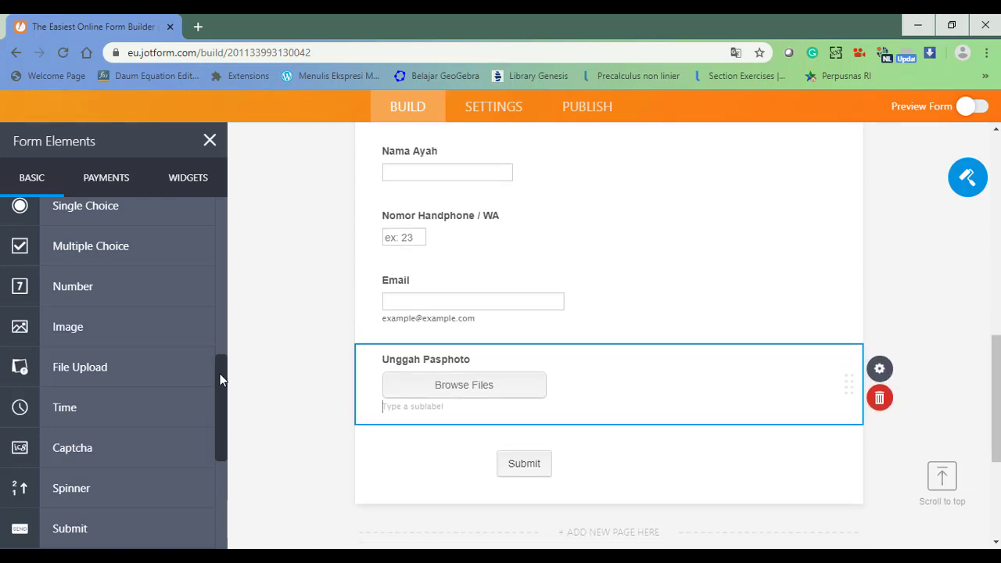
Add a Signature field below Unggah Pasphoto labelled 'Tanda Tangan'.
{"action": "mouse_move", "coordinate": [219, 380]}
{"action": "left_mouse_down"}
{"action": "mouse_move", "coordinate": [223, 435]}
{"action": "mouse_move", "coordinate": [219, 266]}
{"action": "left_mouse_up"}
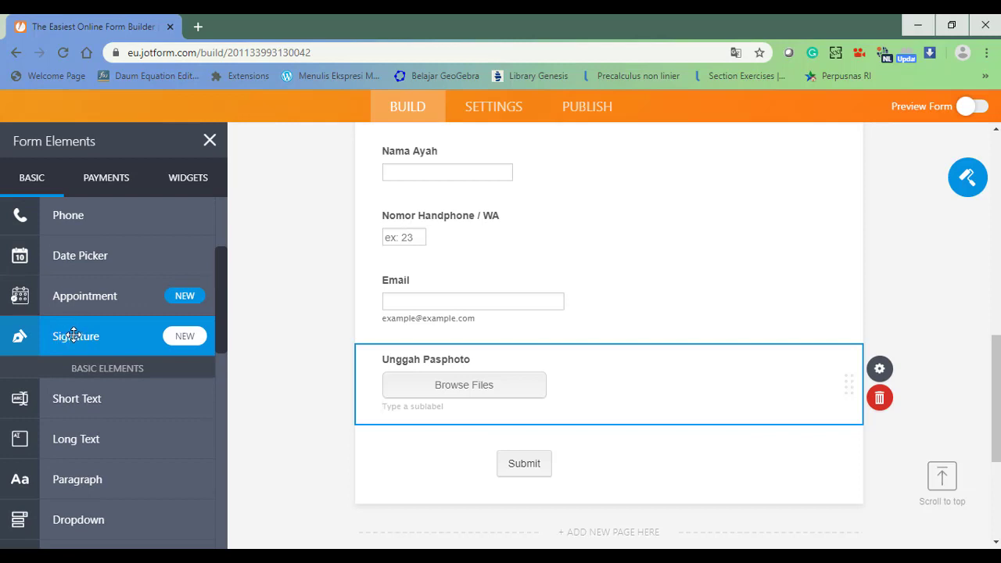
{"action": "mouse_move", "coordinate": [72, 332]}
{"action": "left_mouse_down"}
{"action": "mouse_move", "coordinate": [463, 480]}
{"action": "mouse_move", "coordinate": [470, 451]}
{"action": "left_mouse_up"}
{"action": "type", "text": "T"}
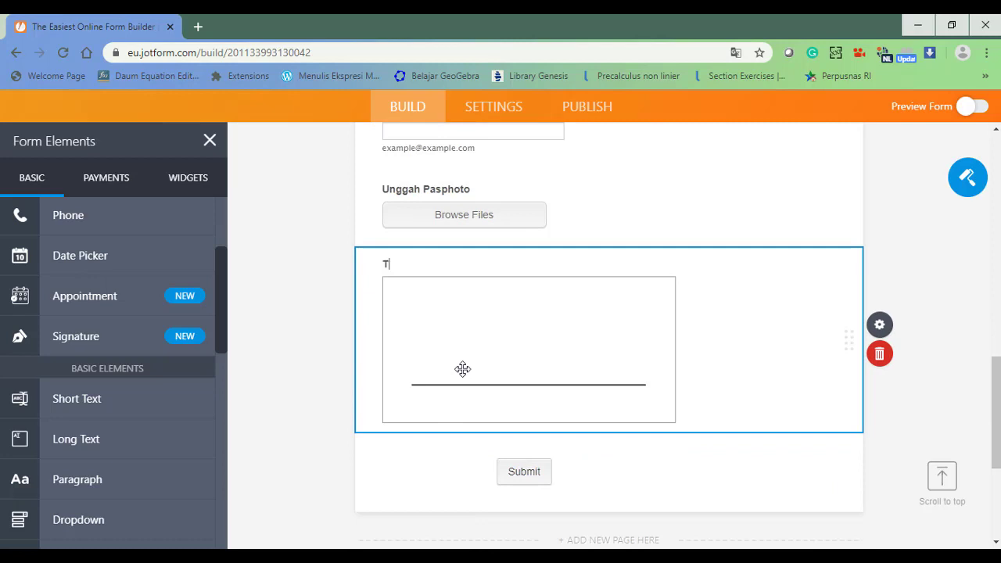
{"action": "type", "text": "anda Tangan"}
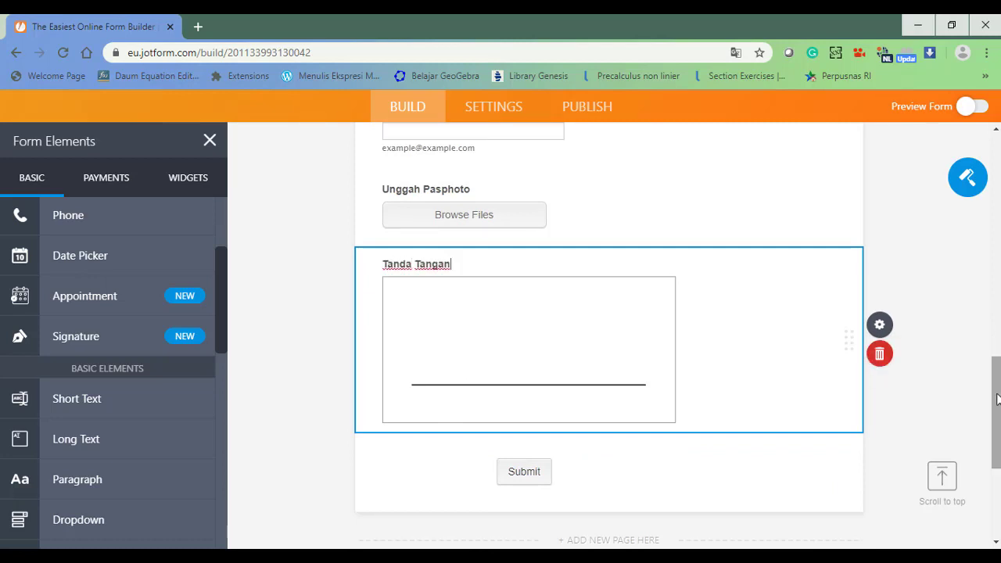
{"action": "left_click_drag", "start_coordinate": [995, 403], "coordinate": [995, 295]}
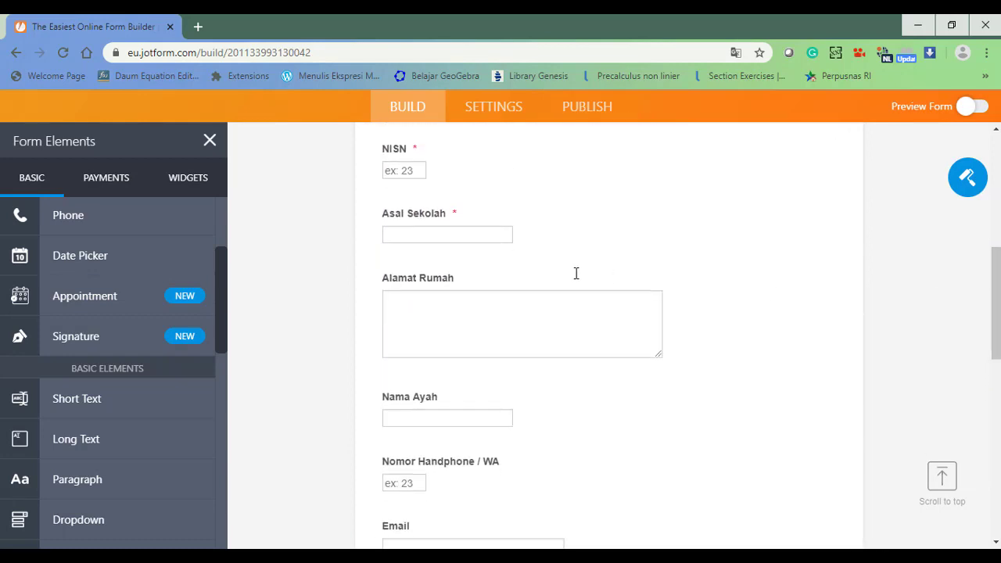
Make the Alamat Rumah and Nama Ayah questions required.
{"action": "left_click", "coordinate": [568, 330]}
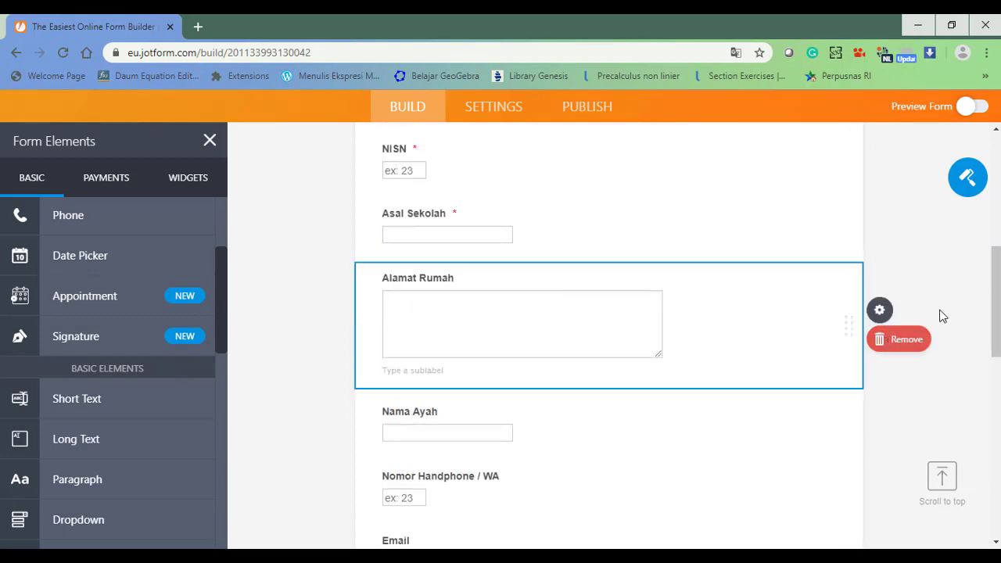
{"action": "left_click", "coordinate": [882, 311]}
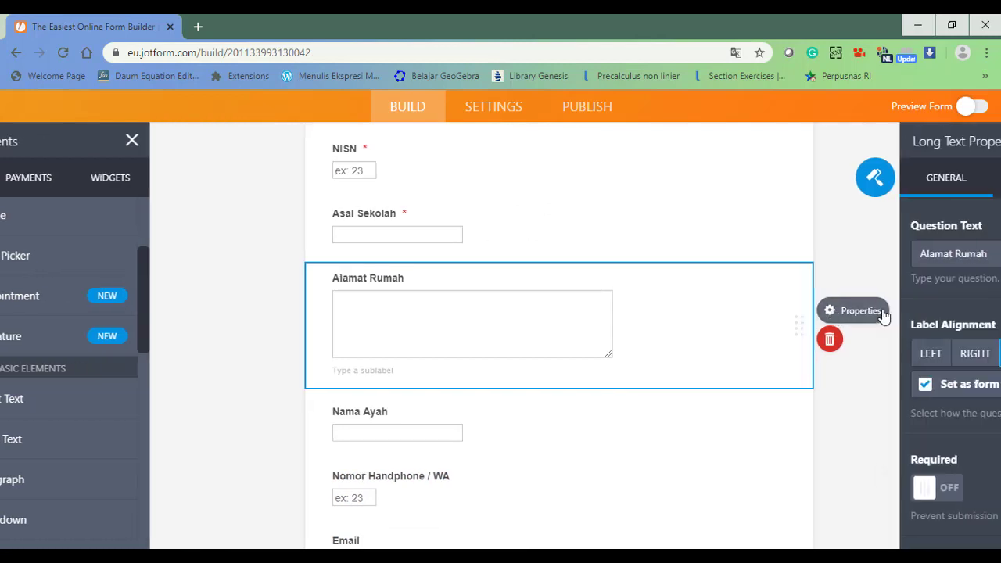
{"action": "left_click", "coordinate": [758, 487]}
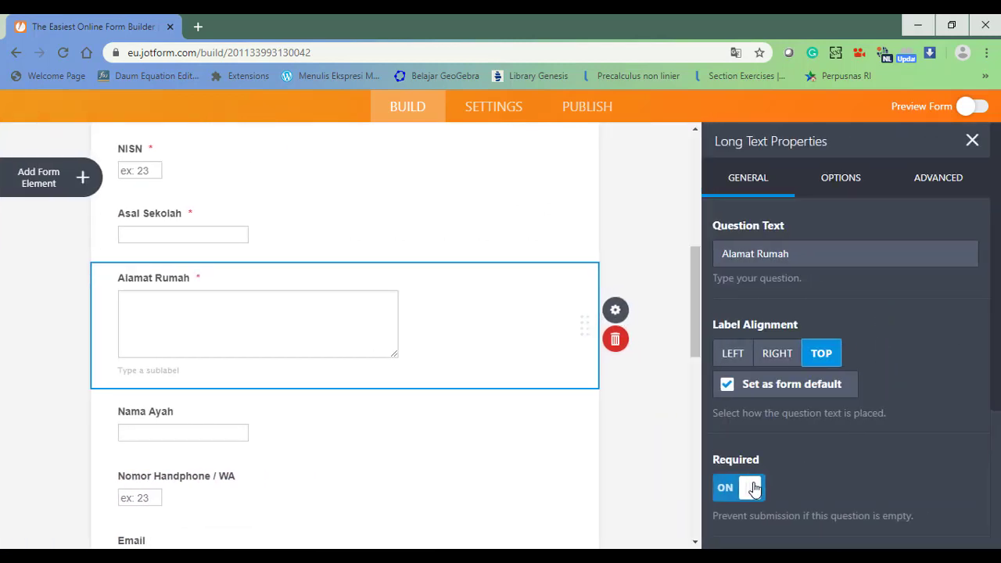
{"action": "left_click", "coordinate": [213, 426]}
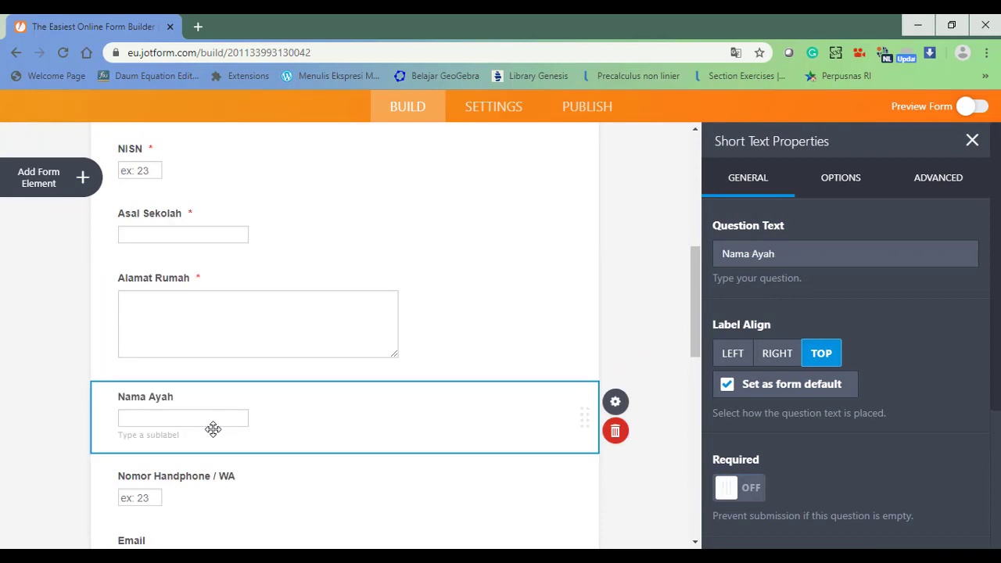
{"action": "left_click", "coordinate": [763, 492]}
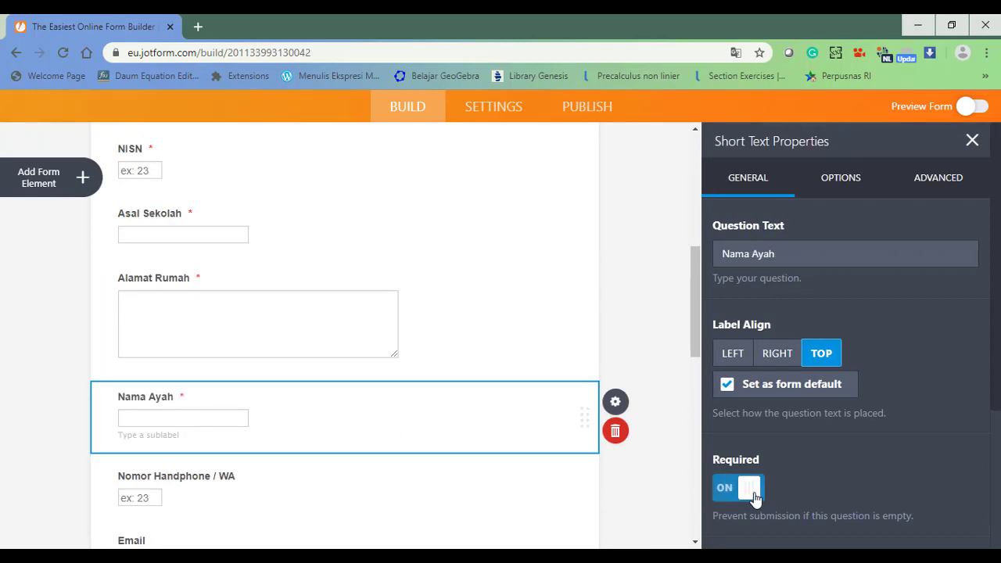
Make Email required and replace its sub label with an example e-mail address.
{"action": "left_click", "coordinate": [173, 499]}
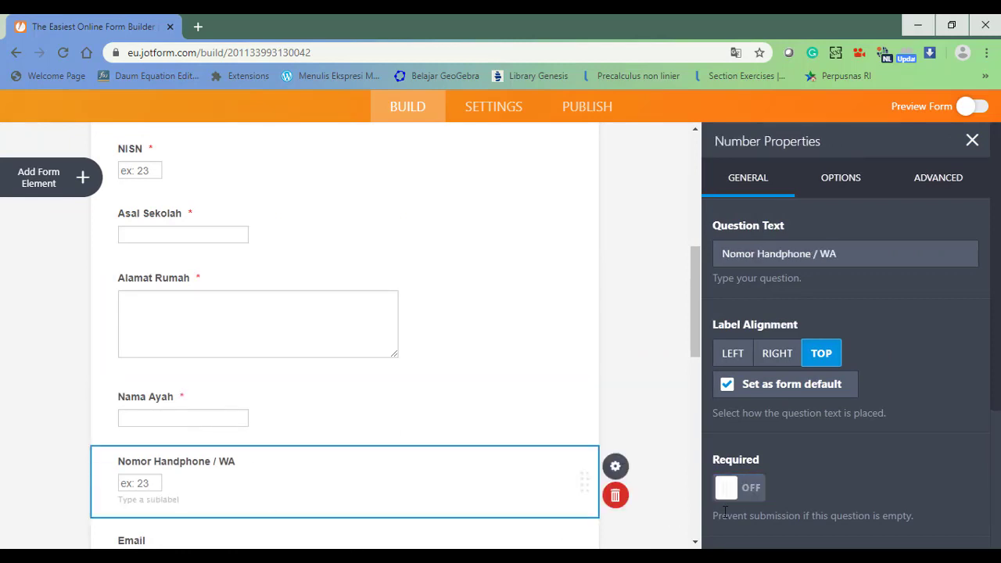
{"action": "scroll", "coordinate": [999, 365], "scroll_direction": "down", "scroll_amount": 3}
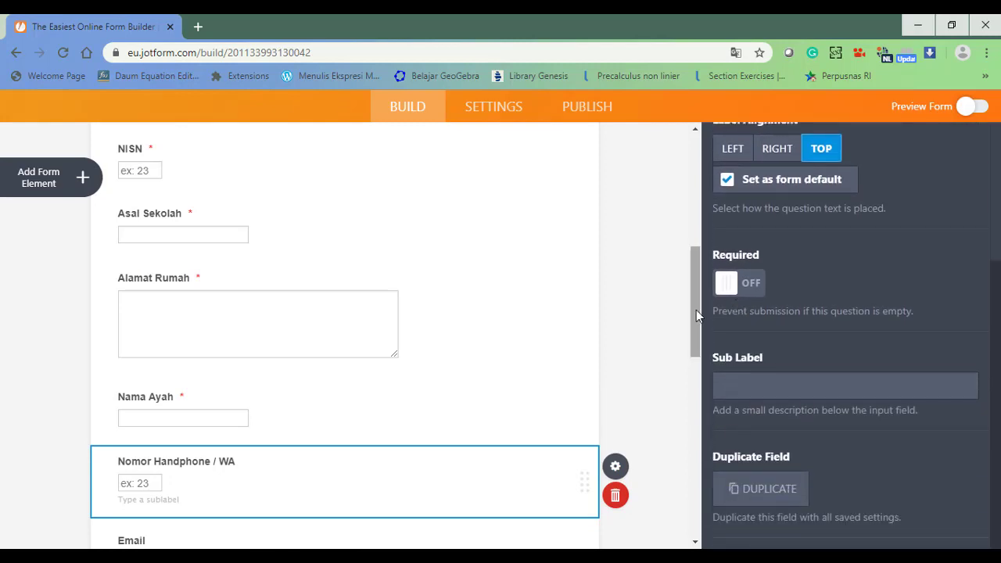
{"action": "left_click_drag", "start_coordinate": [693, 310], "coordinate": [691, 430]}
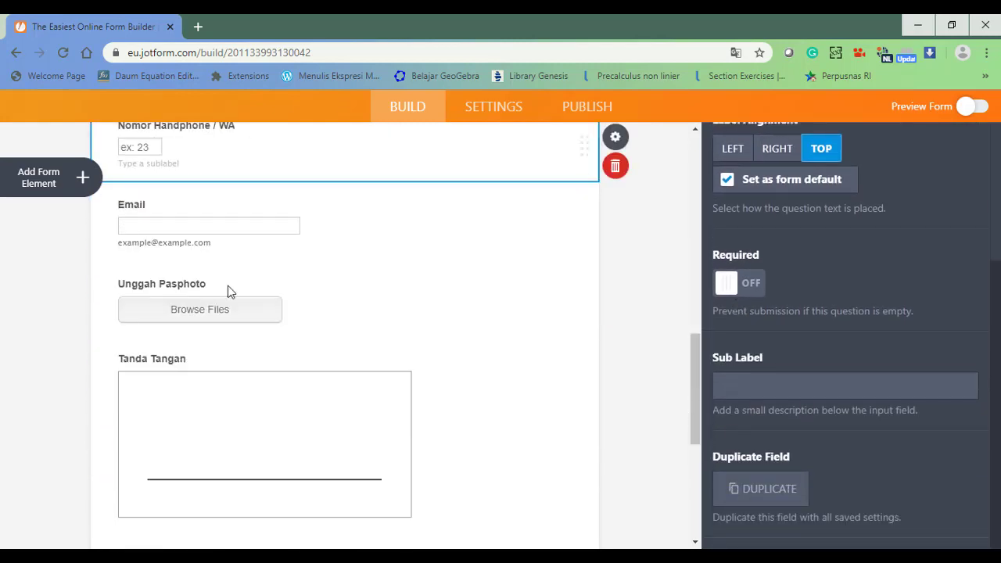
{"action": "left_click", "coordinate": [175, 221]}
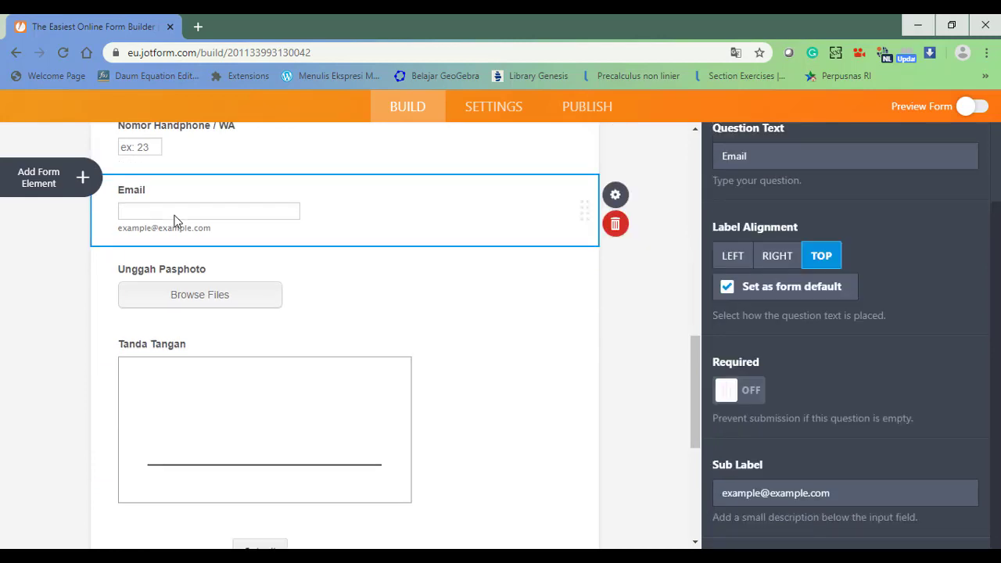
{"action": "left_click", "coordinate": [727, 394]}
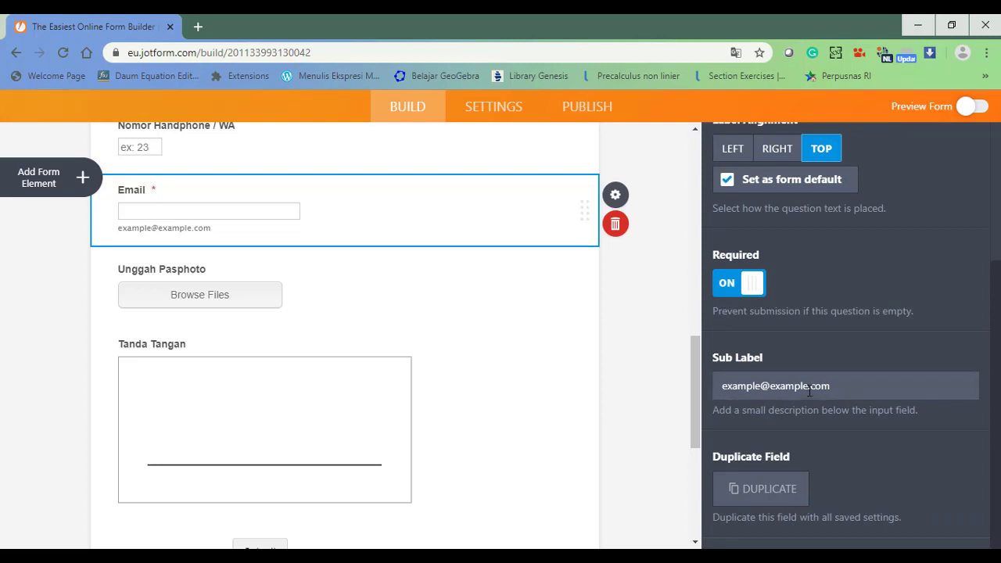
{"action": "left_click_drag", "start_coordinate": [845, 388], "coordinate": [718, 386]}
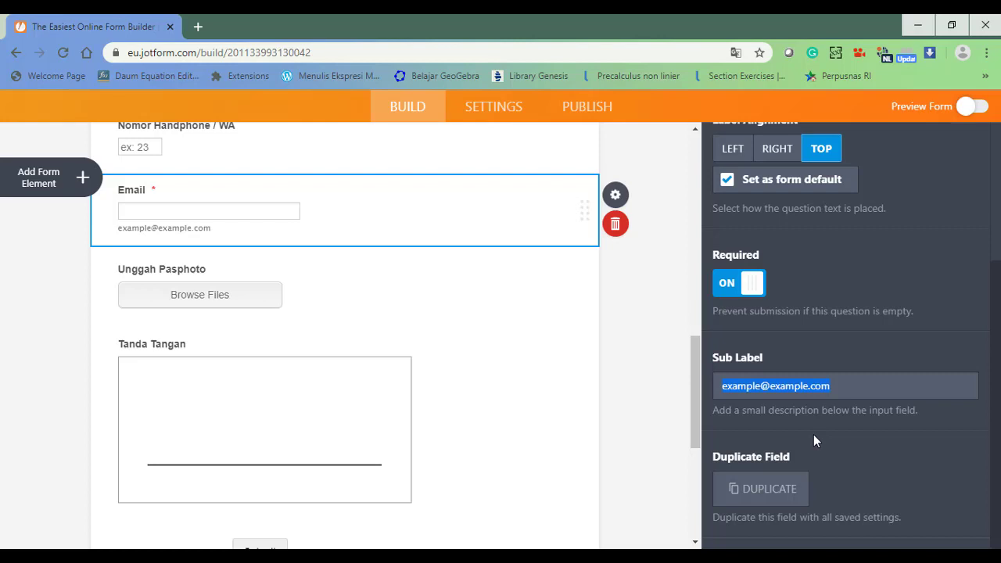
{"action": "type", "text": "herud"}
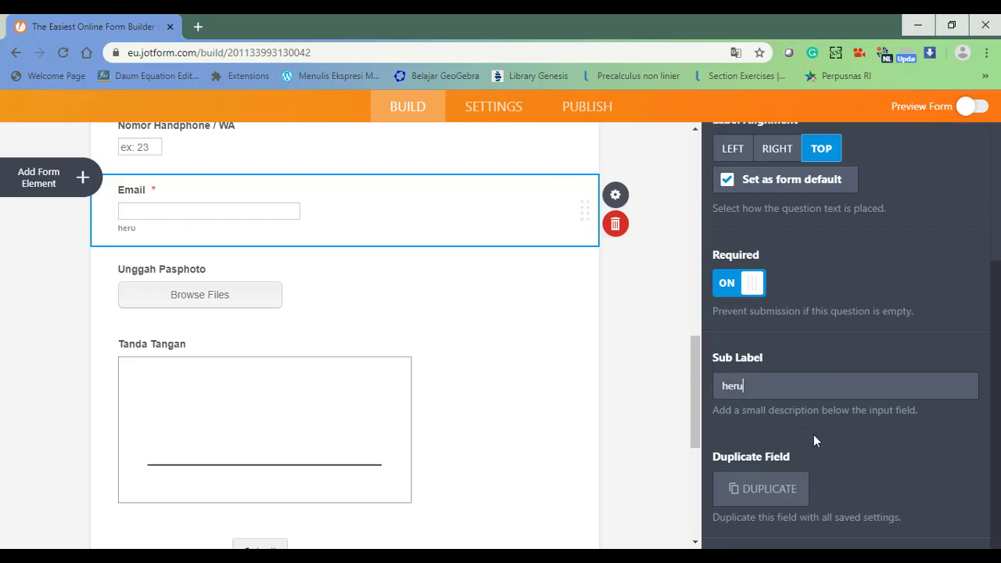
{"action": "key", "text": "BackSpace"}
{"action": "key", "text": "BackSpace"}
{"action": "key", "text": "BackSpace"}
{"action": "key", "text": "BackSpace"}
{"action": "key", "text": "BackSpace"}
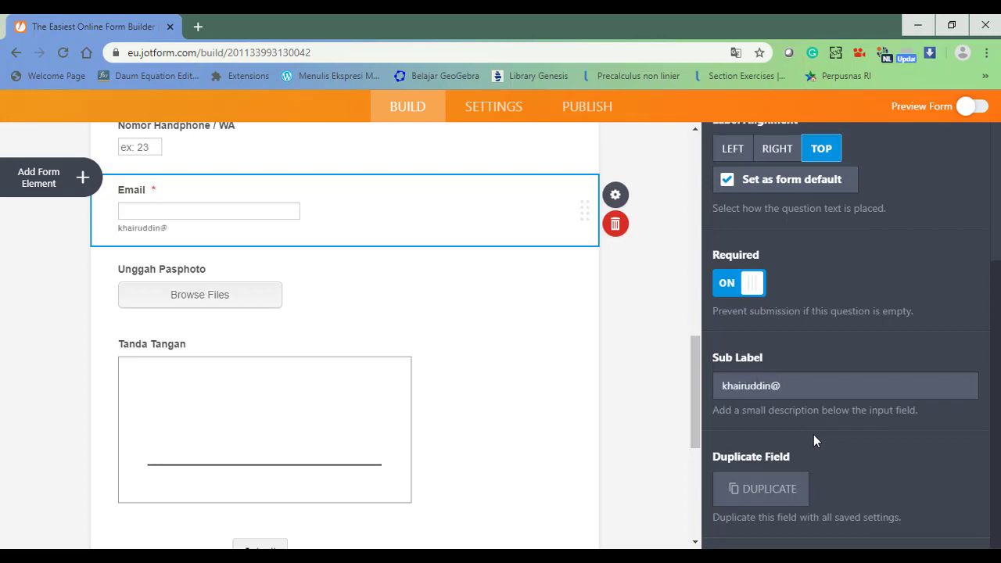
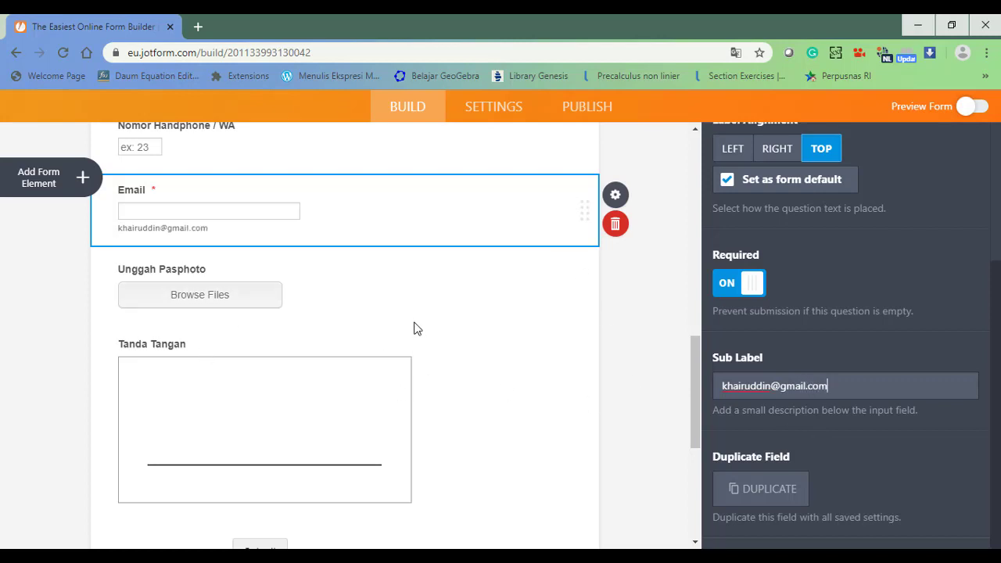
Make the Unggah Pasphoto upload field required.
{"action": "left_click", "coordinate": [193, 279]}
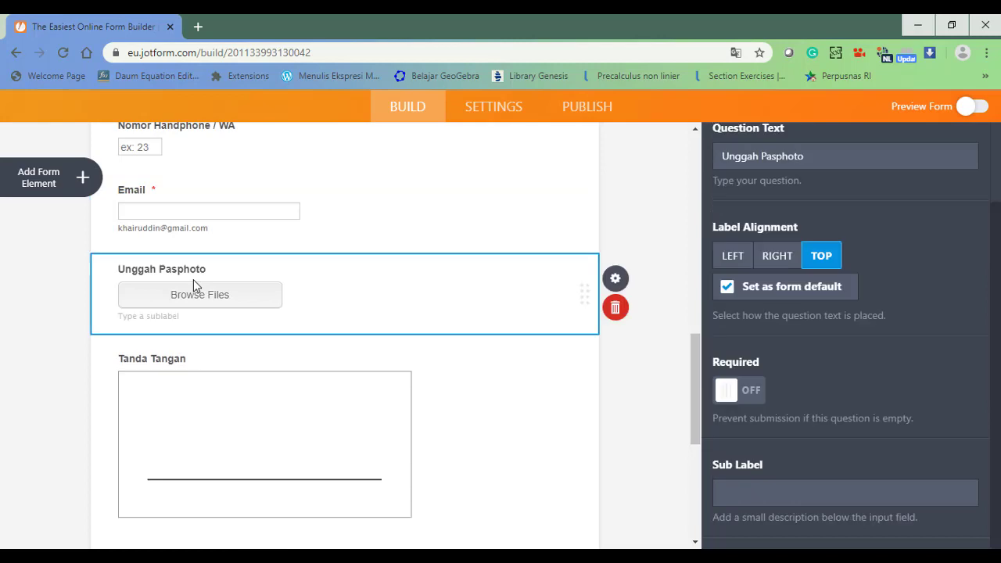
{"action": "left_click", "coordinate": [739, 391]}
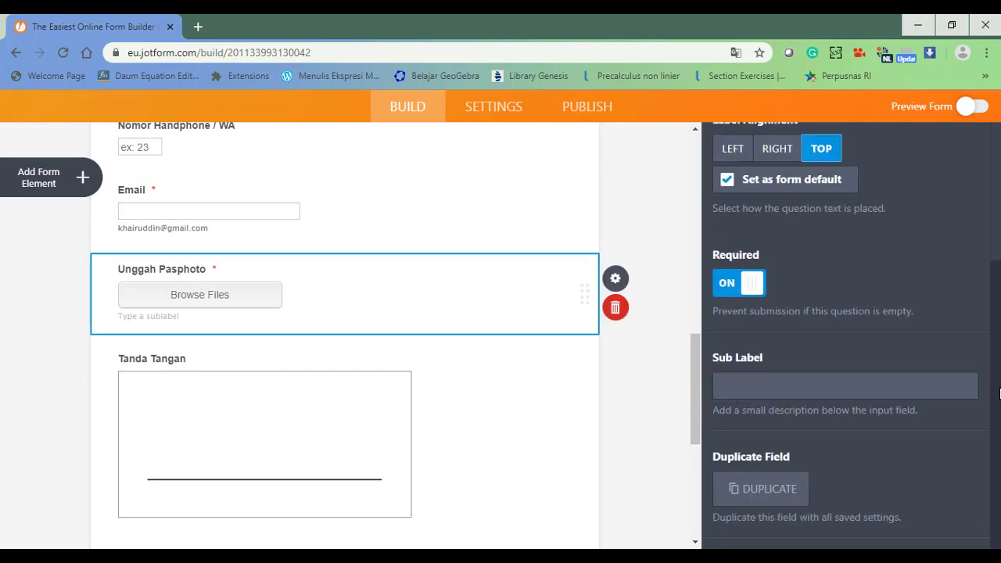
{"action": "left_click_drag", "start_coordinate": [1000, 397], "coordinate": [999, 244]}
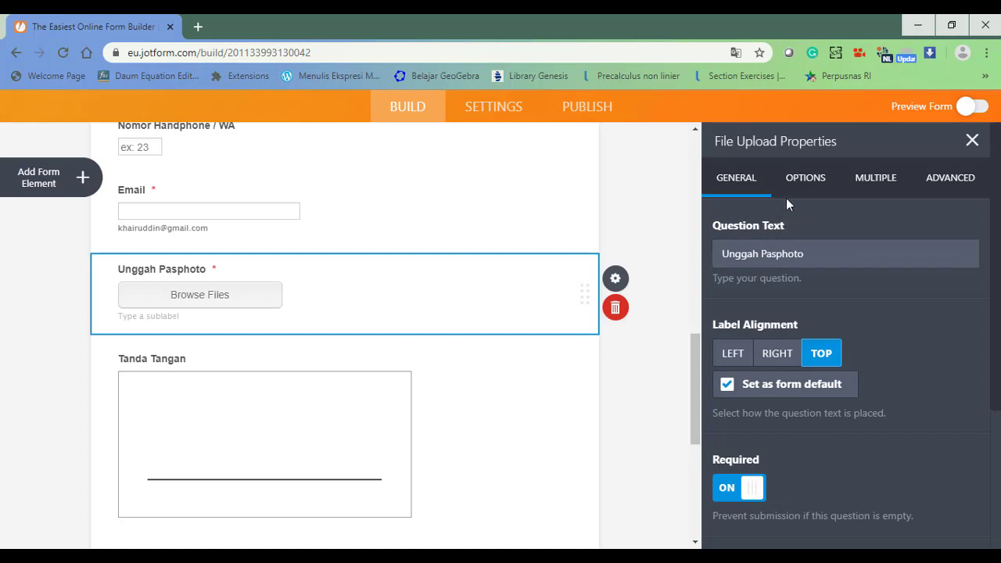
Limit Unggah Pasphoto's allowed file types to jpg, jpeg and png.
{"action": "left_click", "coordinate": [799, 182]}
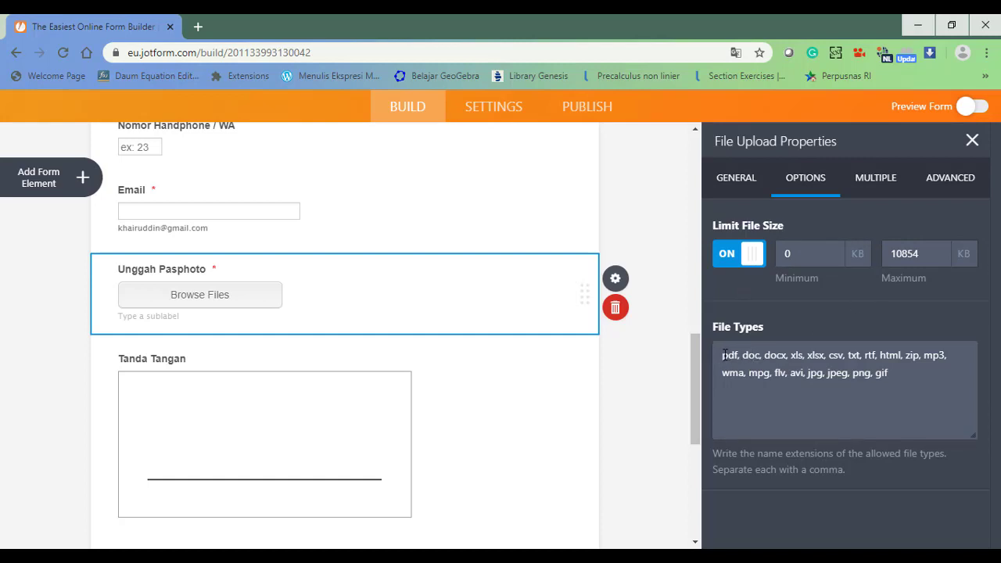
{"action": "left_click_drag", "start_coordinate": [802, 372], "coordinate": [830, 373]}
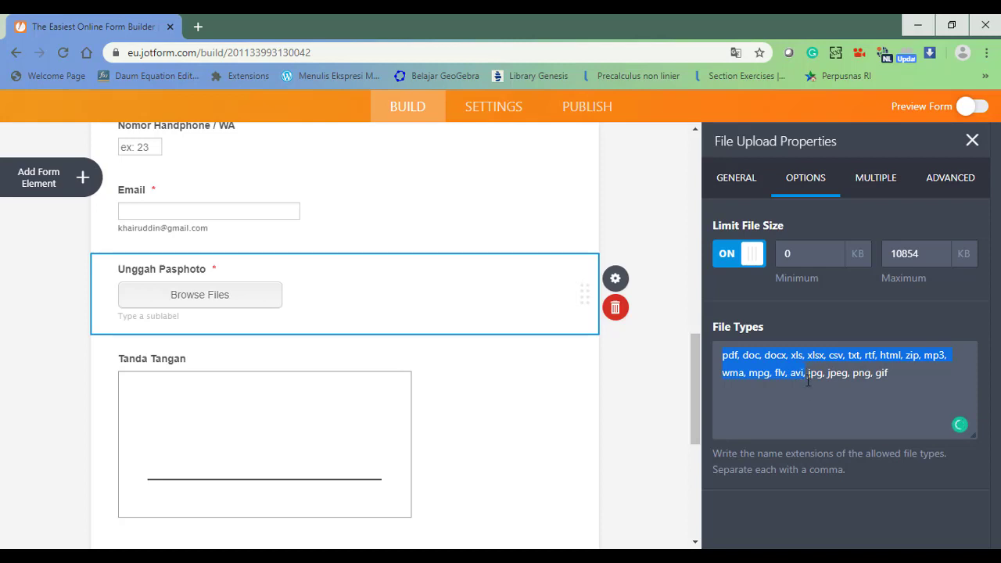
{"action": "key", "text": "BackSpace"}
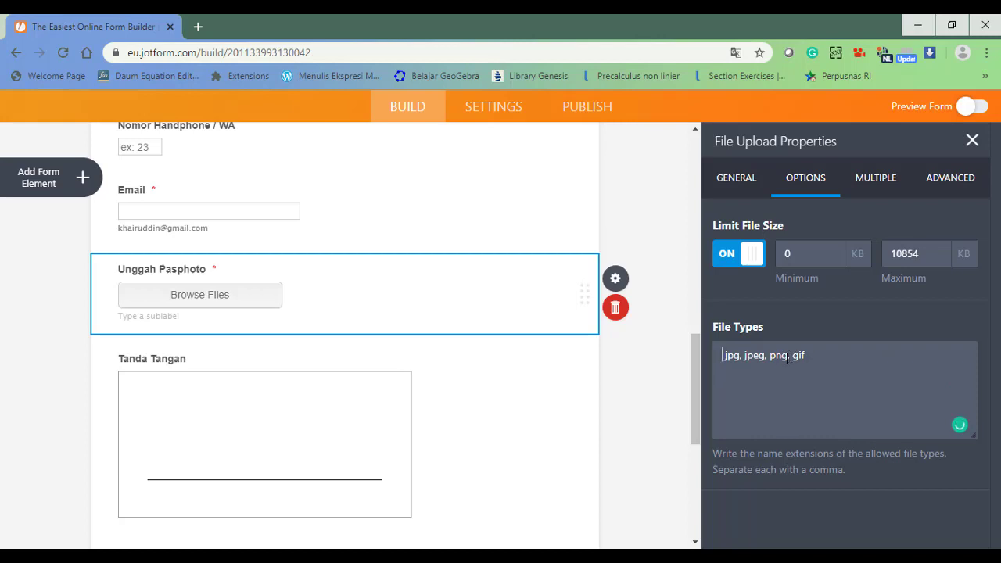
{"action": "left_click_drag", "start_coordinate": [788, 358], "coordinate": [809, 356]}
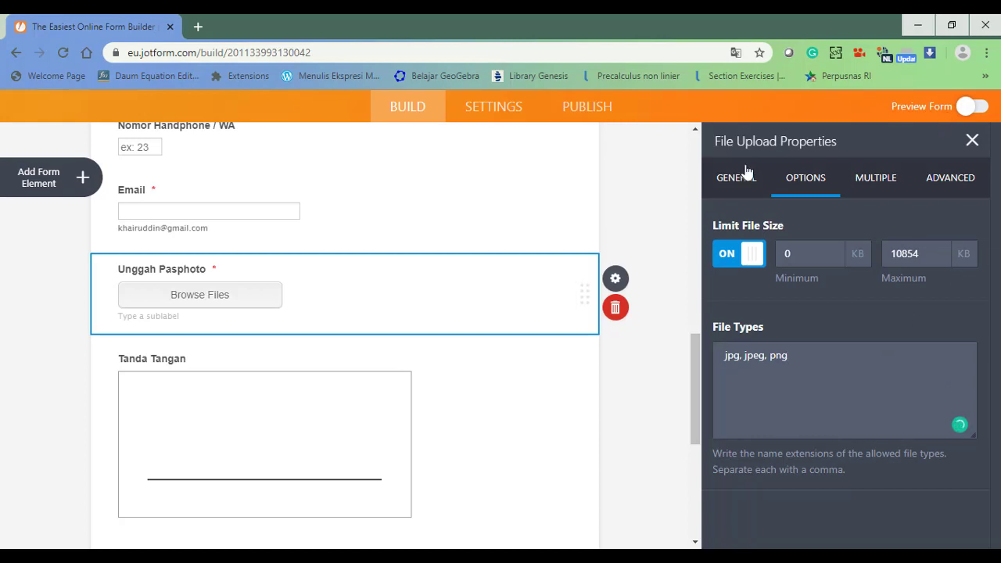
{"action": "left_click", "coordinate": [721, 187]}
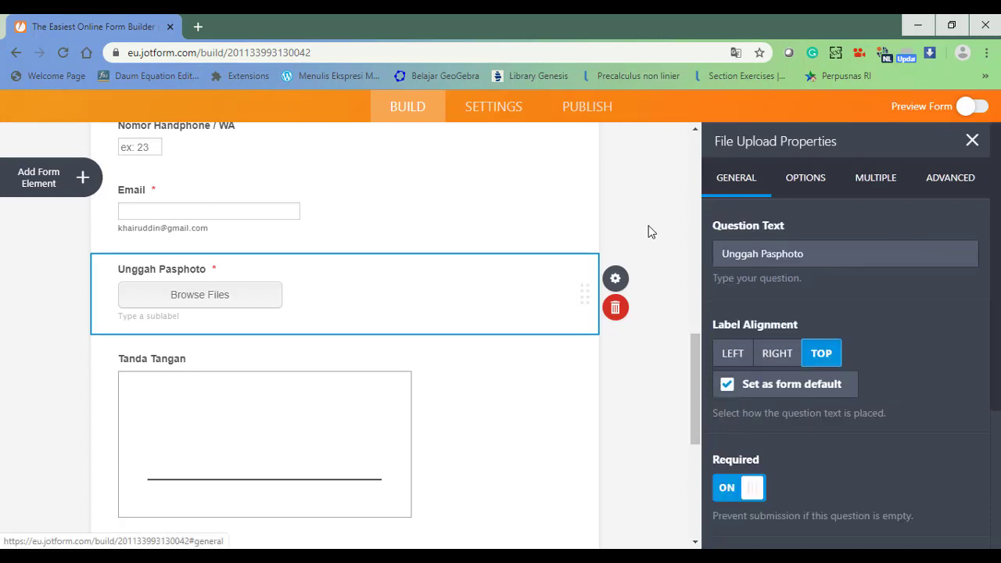
{"action": "left_click", "coordinate": [540, 412]}
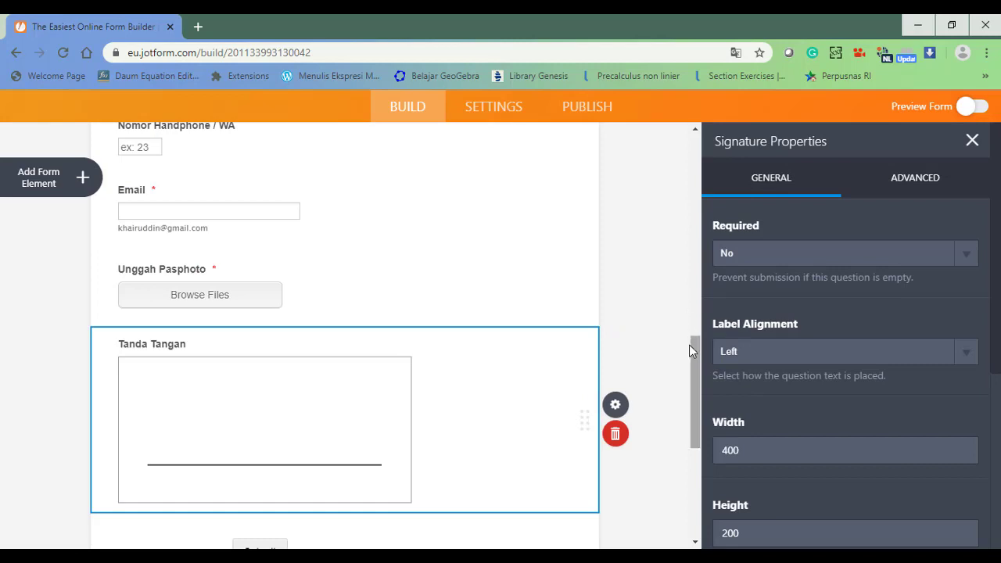
Set Tanda Tangan's Required option to Yes and close its properties panel.
{"action": "left_click_drag", "start_coordinate": [695, 359], "coordinate": [691, 396]}
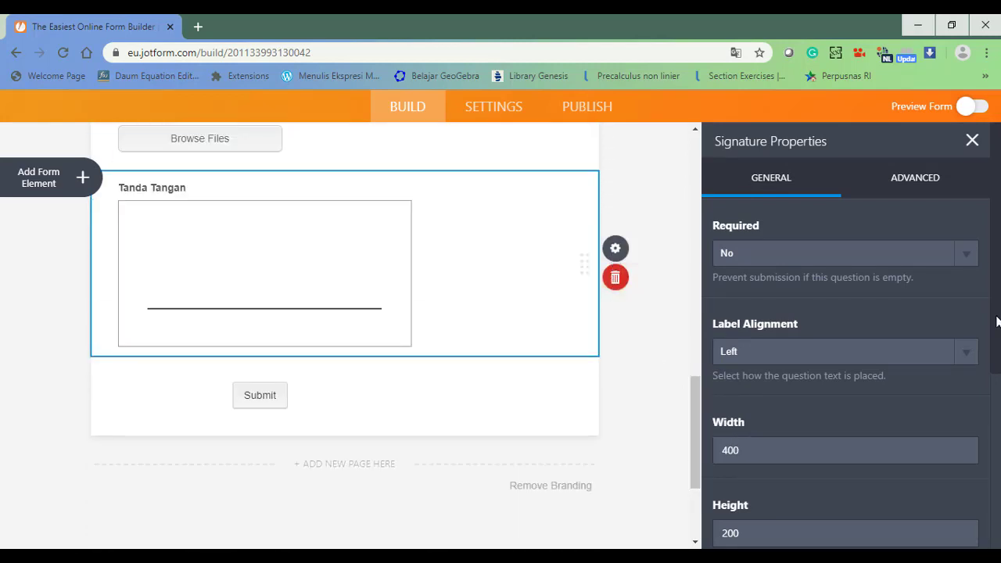
{"action": "scroll", "coordinate": [996, 321], "scroll_direction": "down", "scroll_amount": 4}
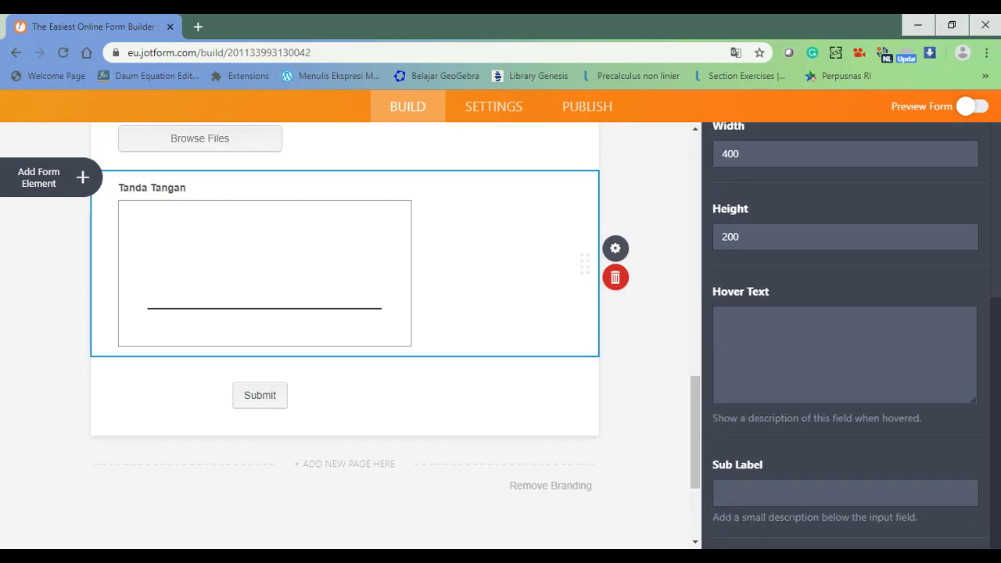
{"action": "scroll", "coordinate": [997, 291], "scroll_direction": "up", "scroll_amount": 5}
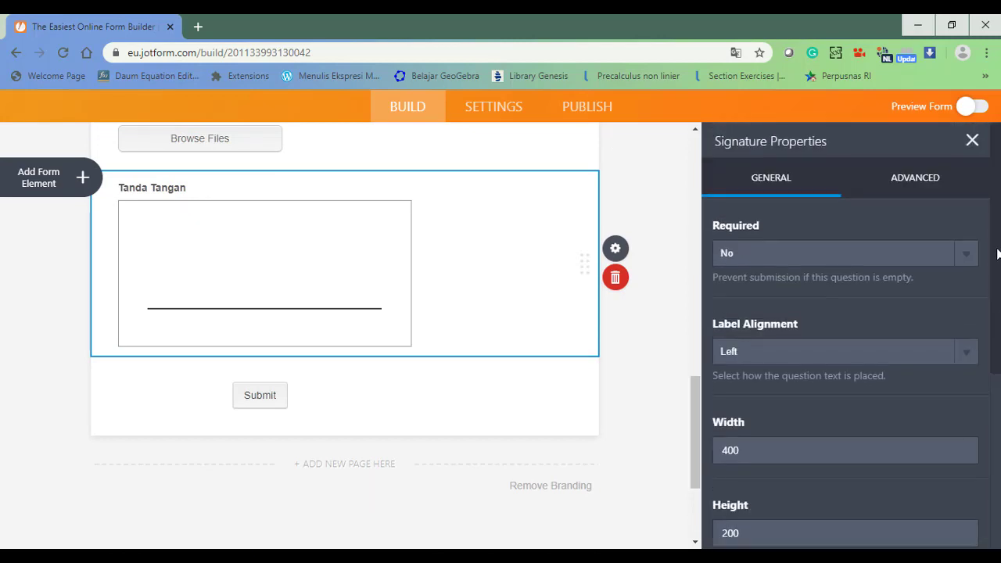
{"action": "left_click", "coordinate": [869, 259]}
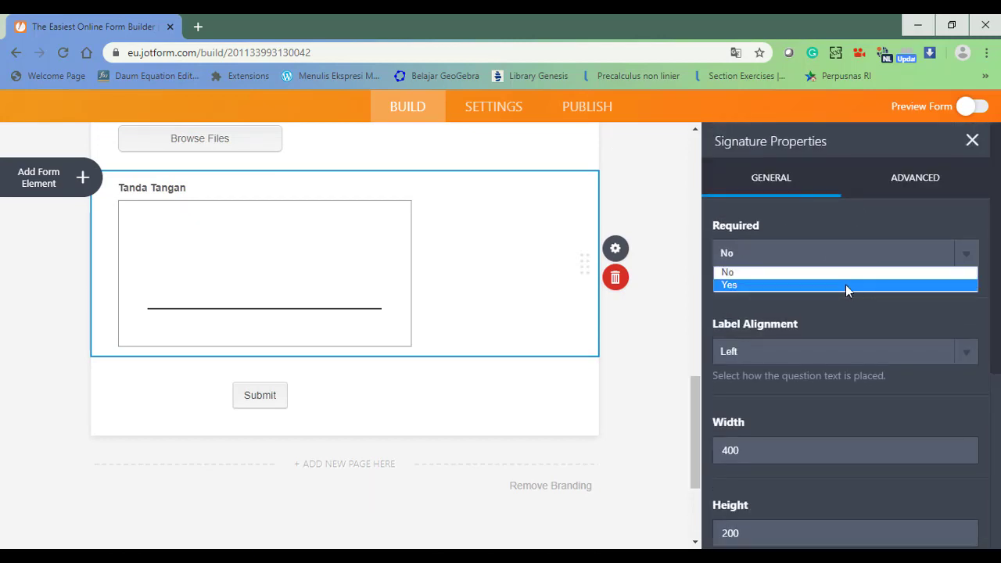
{"action": "left_click", "coordinate": [846, 284]}
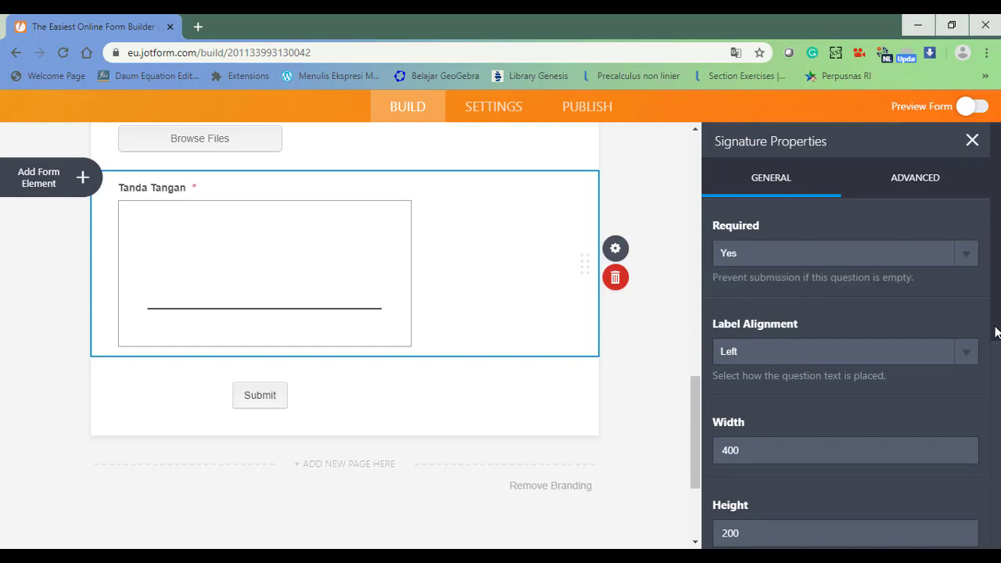
{"action": "left_click_drag", "start_coordinate": [996, 328], "coordinate": [994, 233]}
{"action": "left_click", "coordinate": [645, 188]}
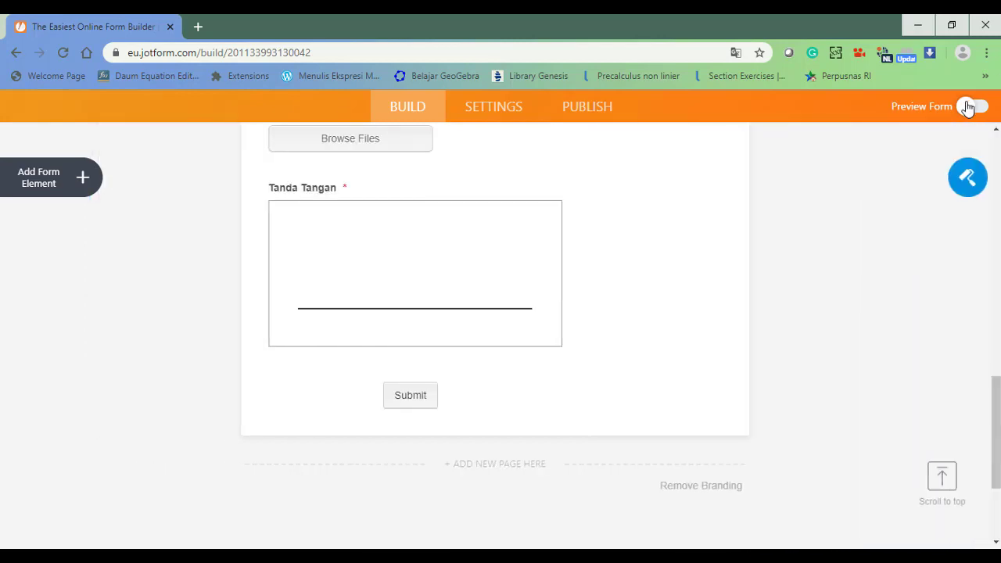
Preview the form in tablet, phone and desktop layouts, then exit preview.
{"action": "left_click", "coordinate": [965, 109]}
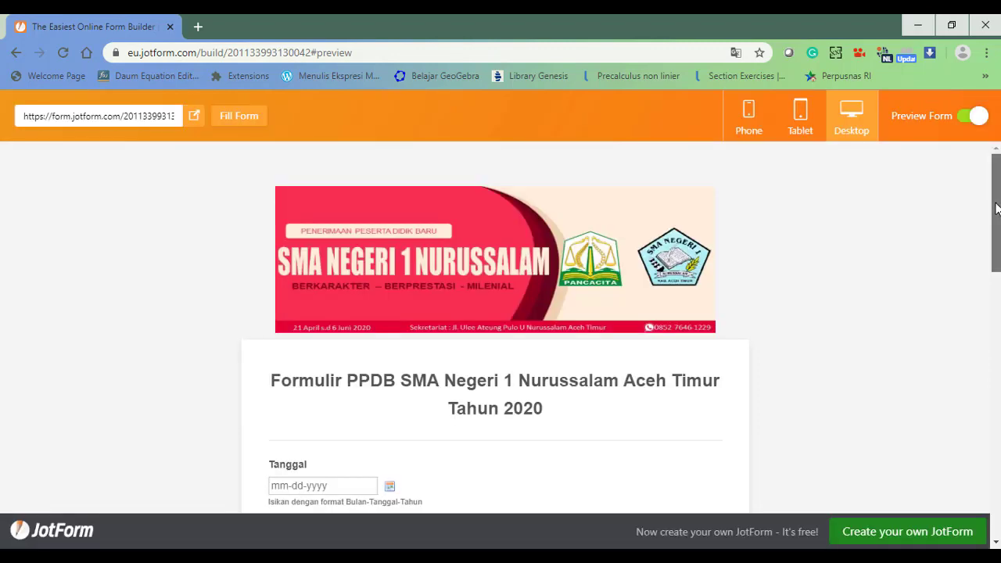
{"action": "mouse_move", "coordinate": [997, 217]}
{"action": "left_mouse_down"}
{"action": "mouse_move", "coordinate": [999, 491]}
{"action": "mouse_move", "coordinate": [999, 224]}
{"action": "left_mouse_up"}
{"action": "left_click", "coordinate": [800, 115]}
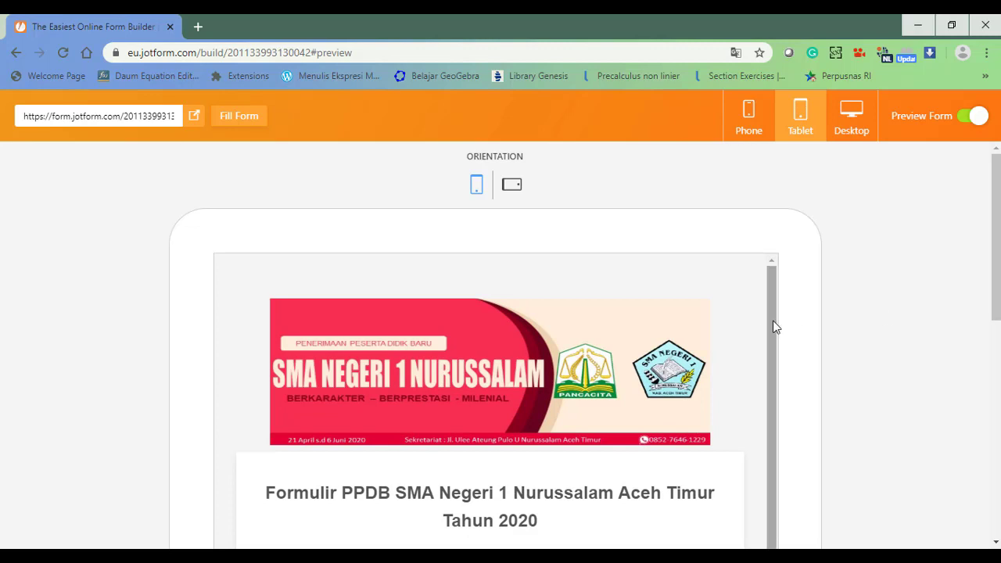
{"action": "scroll", "coordinate": [773, 328], "scroll_direction": "down", "scroll_amount": 2}
{"action": "scroll", "coordinate": [786, 481], "scroll_direction": "down", "scroll_amount": 2}
{"action": "scroll", "coordinate": [786, 326], "scroll_direction": "up", "scroll_amount": 4}
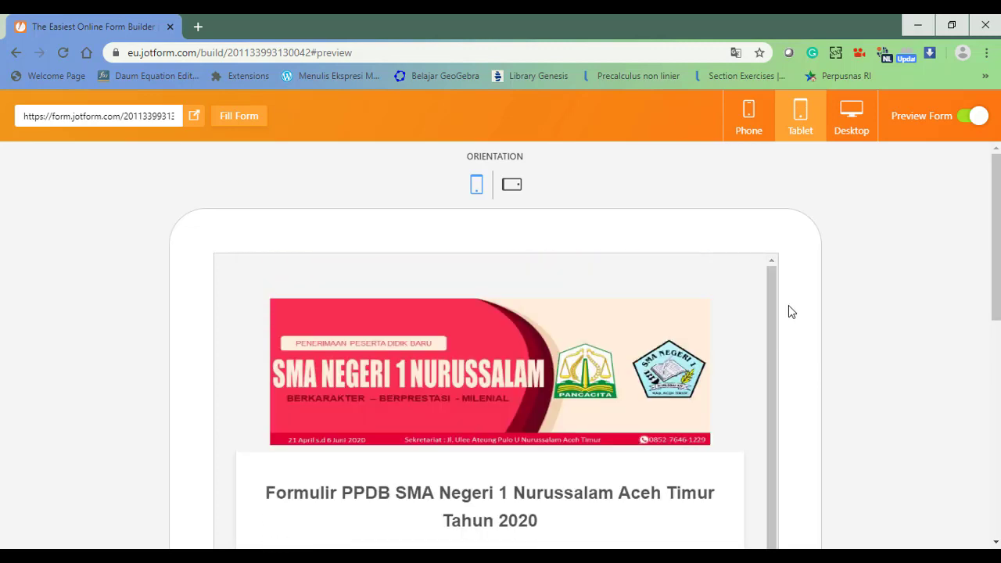
{"action": "left_click", "coordinate": [750, 117]}
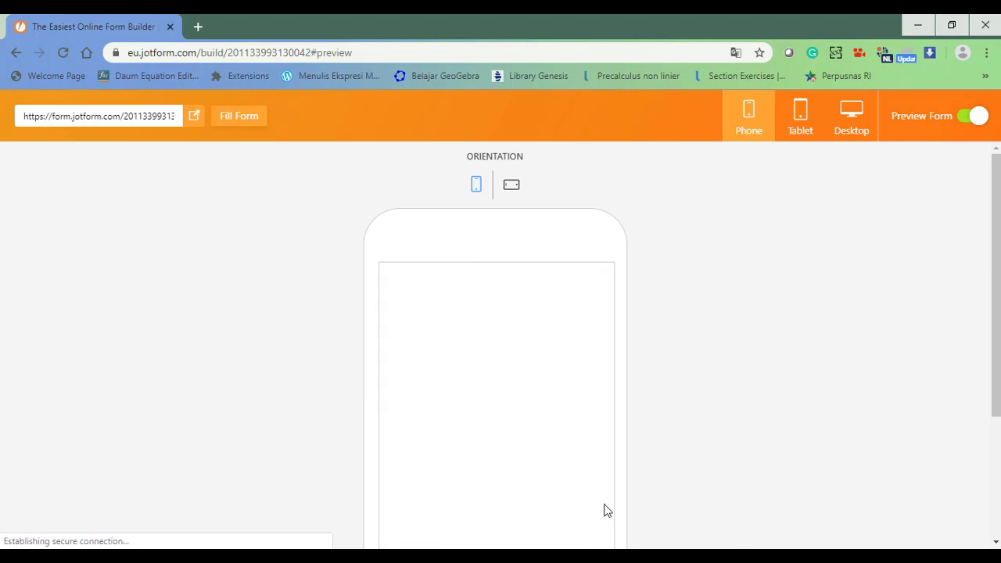
{"action": "left_click", "coordinate": [852, 115]}
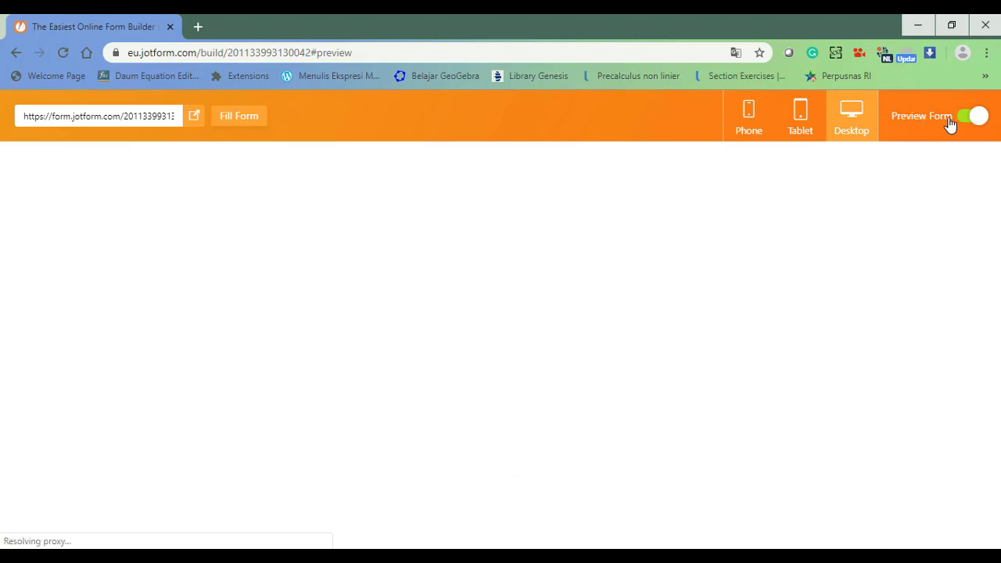
{"action": "left_click", "coordinate": [965, 124]}
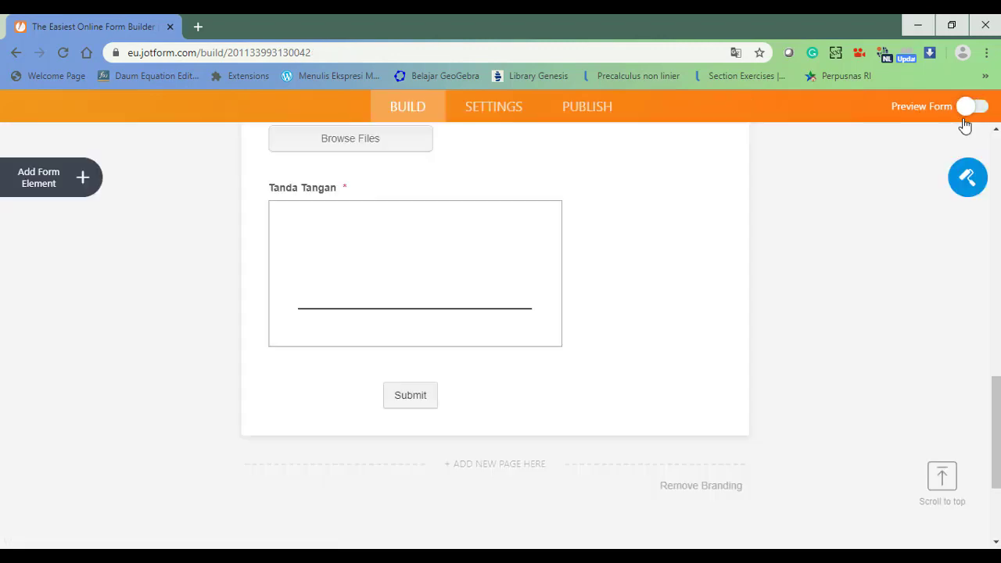
Delete Autoresponder 1 under Settings > Emails and begin adding a new email.
{"action": "left_click_drag", "start_coordinate": [997, 403], "coordinate": [997, 162]}
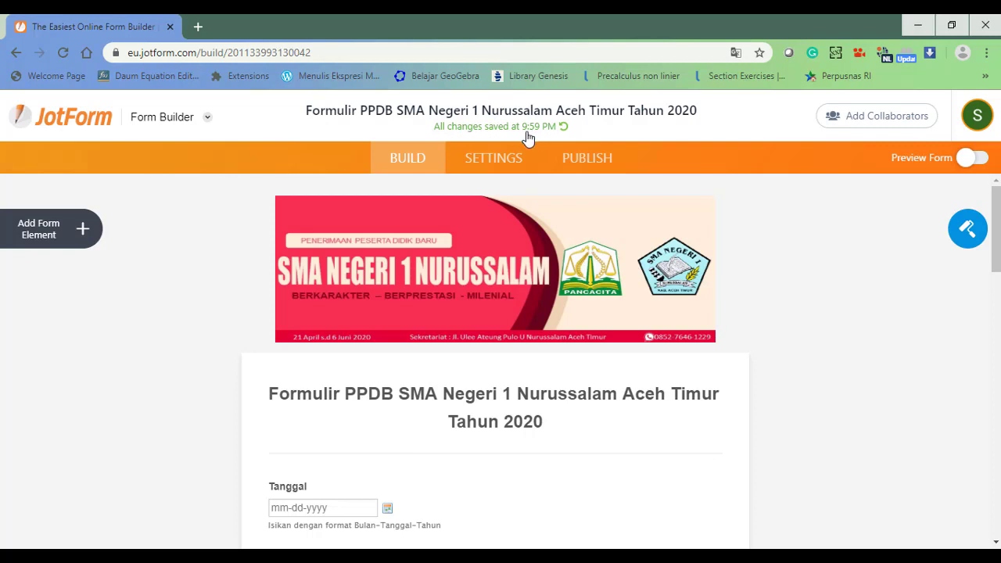
{"action": "left_click", "coordinate": [487, 168]}
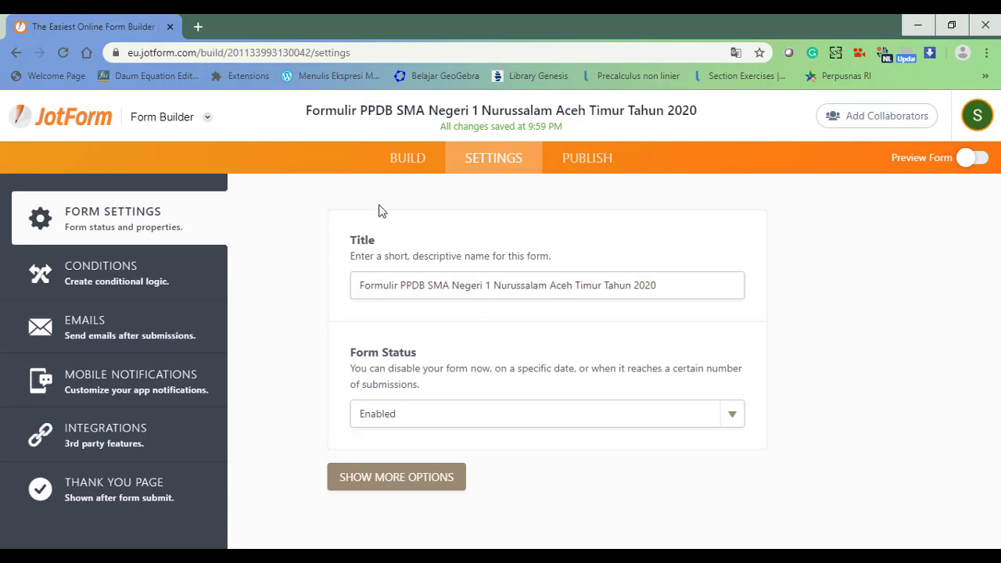
{"action": "left_click", "coordinate": [111, 326]}
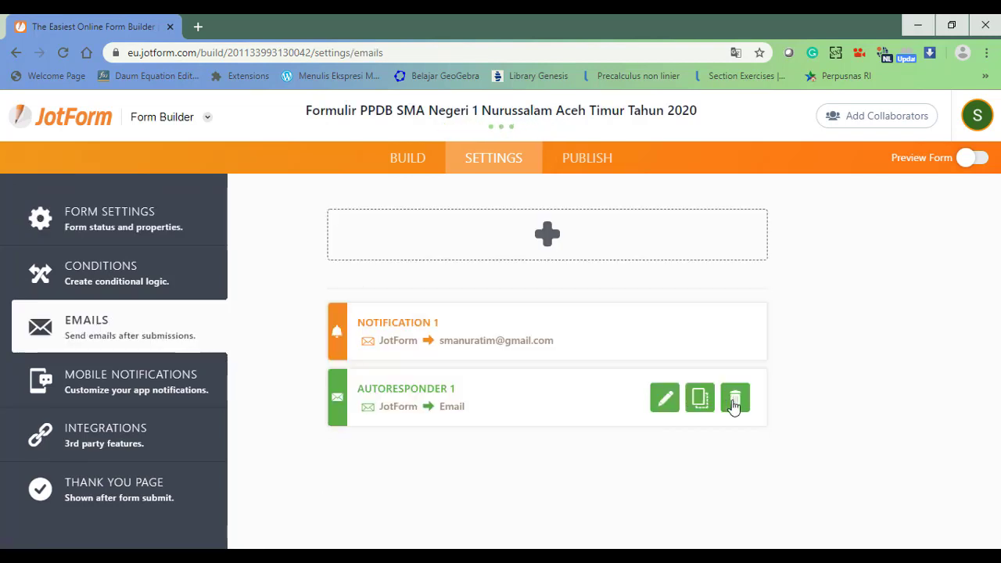
{"action": "left_click", "coordinate": [734, 403]}
{"action": "left_click", "coordinate": [477, 413]}
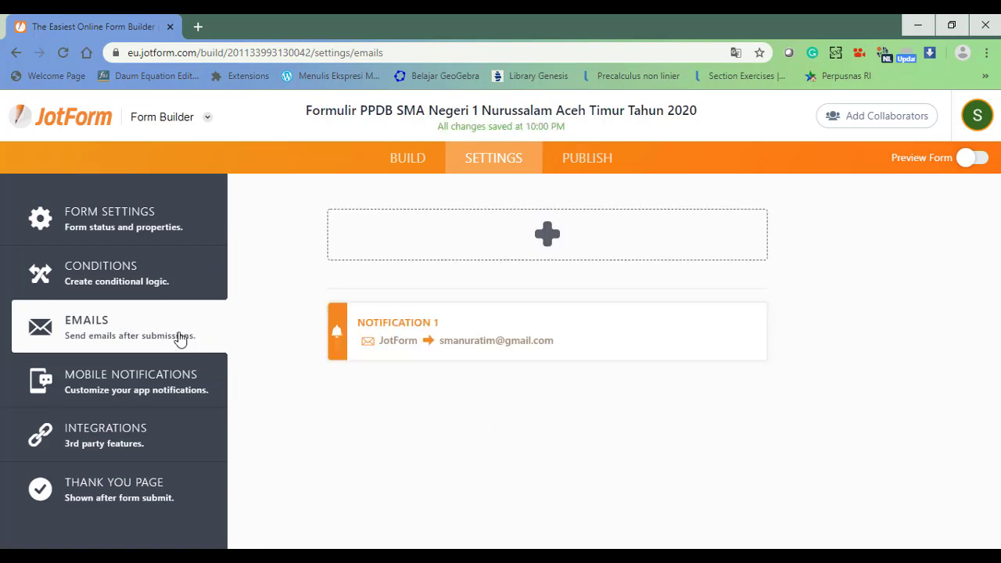
{"action": "mouse_move", "coordinate": [404, 346]}
{"action": "left_click", "coordinate": [547, 235]}
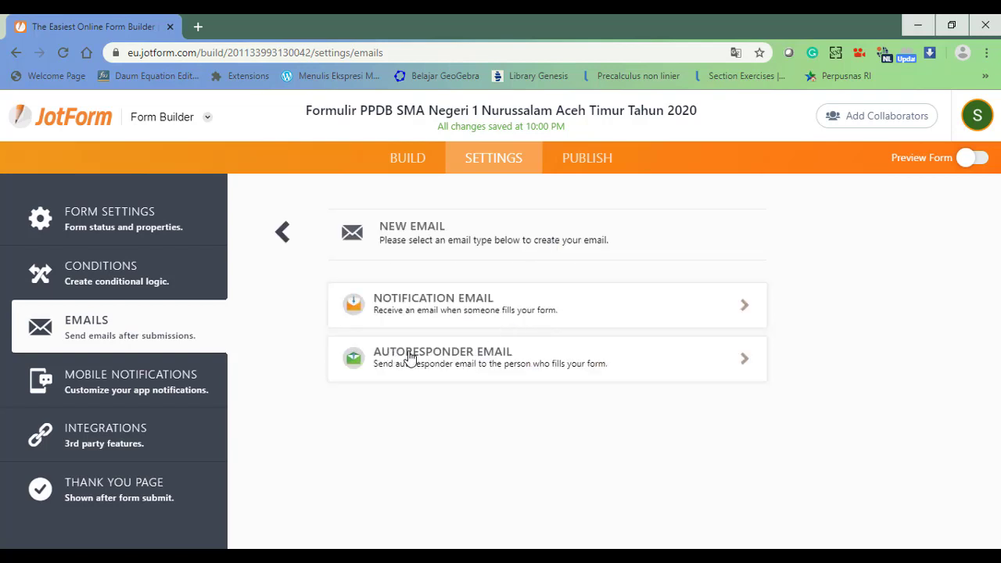
Create an Autoresponder email with subject 'Konfirmasi pendaftaran {form_title}'.
{"action": "left_click", "coordinate": [493, 365]}
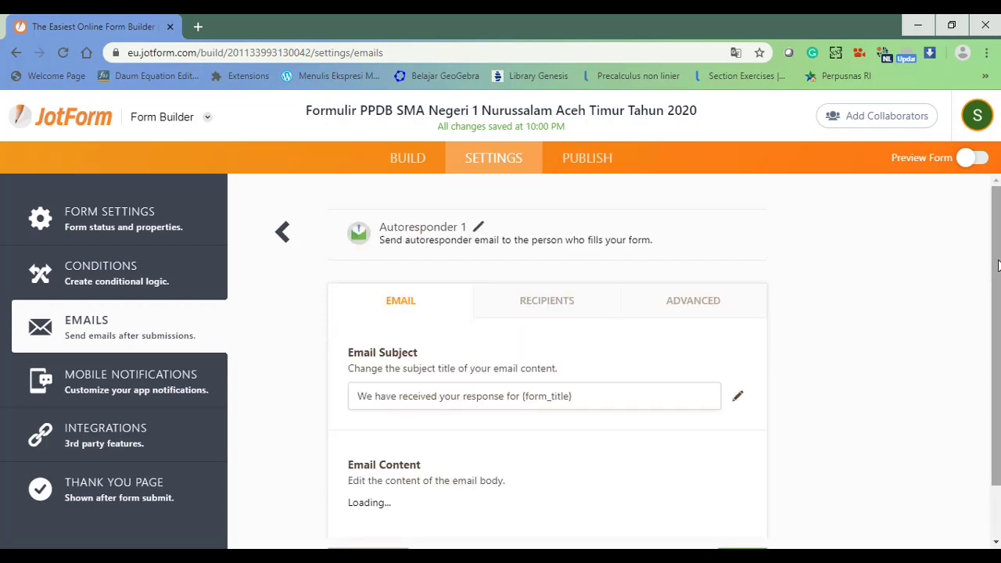
{"action": "mouse_move", "coordinate": [998, 266]}
{"action": "left_mouse_down"}
{"action": "mouse_move", "coordinate": [997, 308]}
{"action": "mouse_move", "coordinate": [996, 262]}
{"action": "left_mouse_up"}
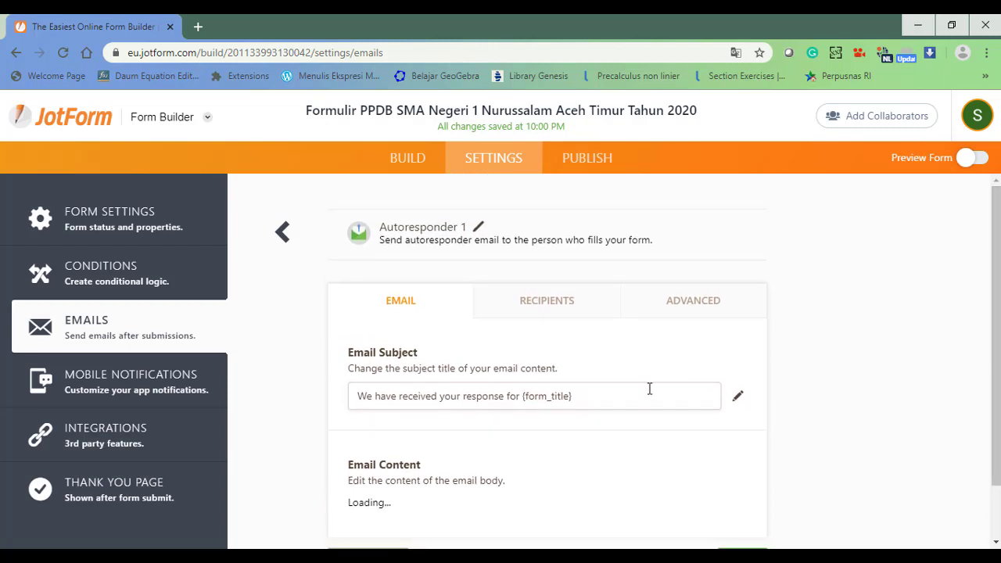
{"action": "left_click_drag", "start_coordinate": [356, 395], "coordinate": [518, 396]}
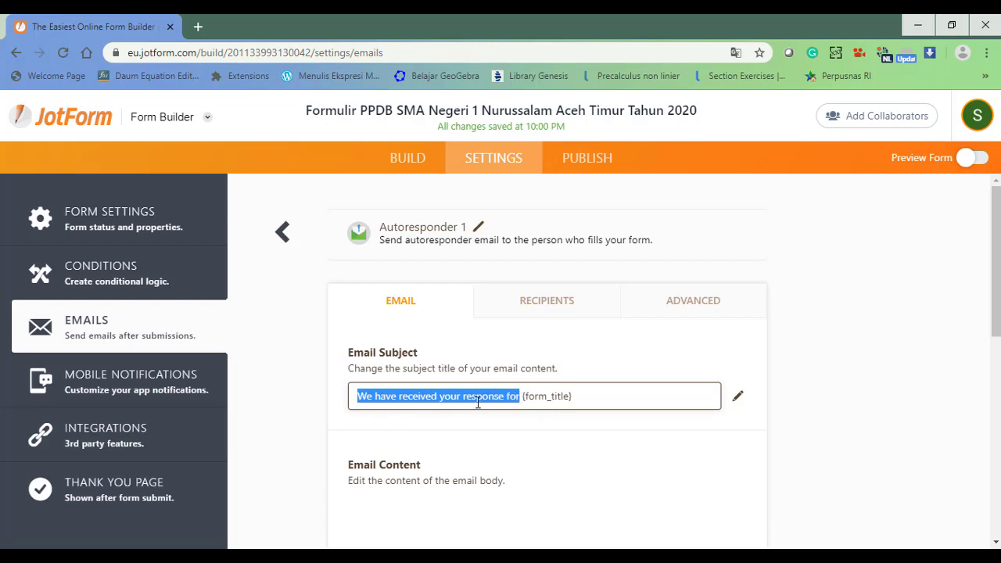
{"action": "type", "text": "Kami "}
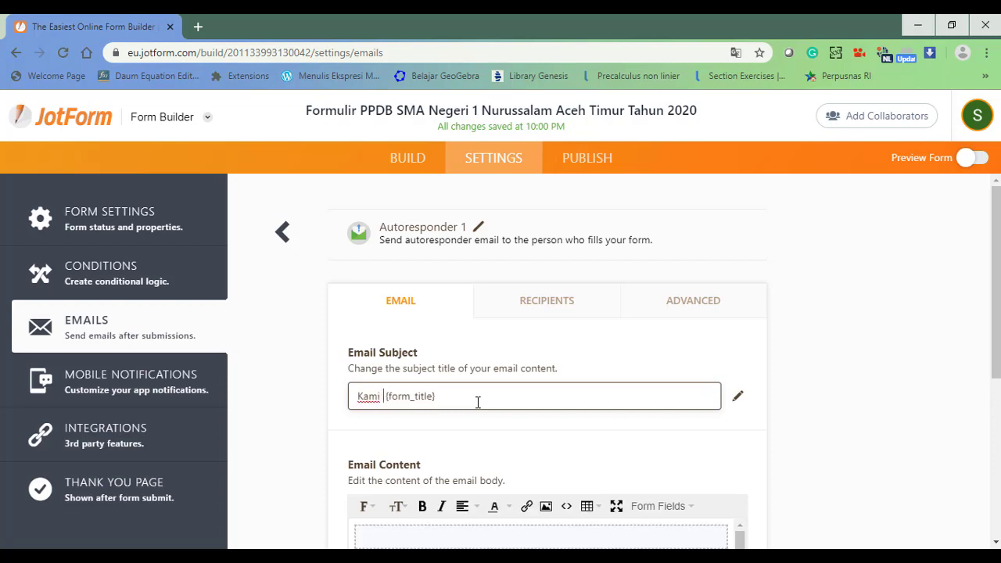
{"action": "type", "text": "telah mene"}
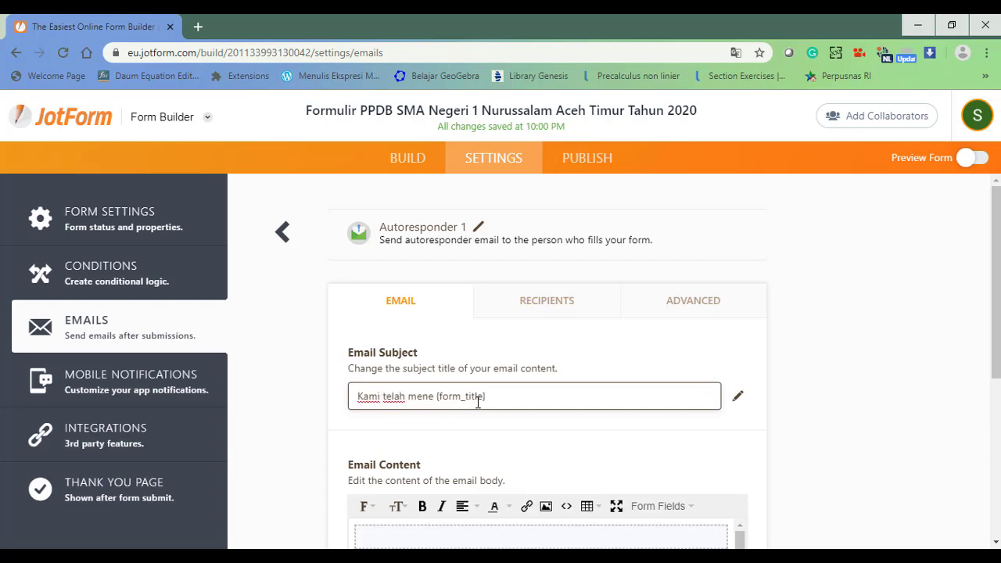
{"action": "type", "text": "rima"}
{"action": "key", "text": "BackSpace"}
{"action": "key", "text": "BackSpace"}
{"action": "key", "text": "BackSpace"}
{"action": "key", "text": "BackSpace"}
{"action": "key", "text": "BackSpace"}
{"action": "key", "text": "BackSpace"}
{"action": "key", "text": "BackSpace"}
{"action": "key", "text": "BackSpace"}
{"action": "key", "text": "BackSpace"}
{"action": "key", "text": "BackSpace"}
{"action": "key", "text": "BackSpace"}
{"action": "key", "text": "BackSpace"}
{"action": "key", "text": "BackSpace"}
{"action": "key", "text": "BackSpace"}
{"action": "key", "text": "BackSpace"}
{"action": "key", "text": "BackSpace"}
{"action": "key", "text": "BackSpace"}
{"action": "key", "text": "BackSpace"}
{"action": "key", "text": "BackSpace"}
{"action": "key", "text": "BackSpace"}
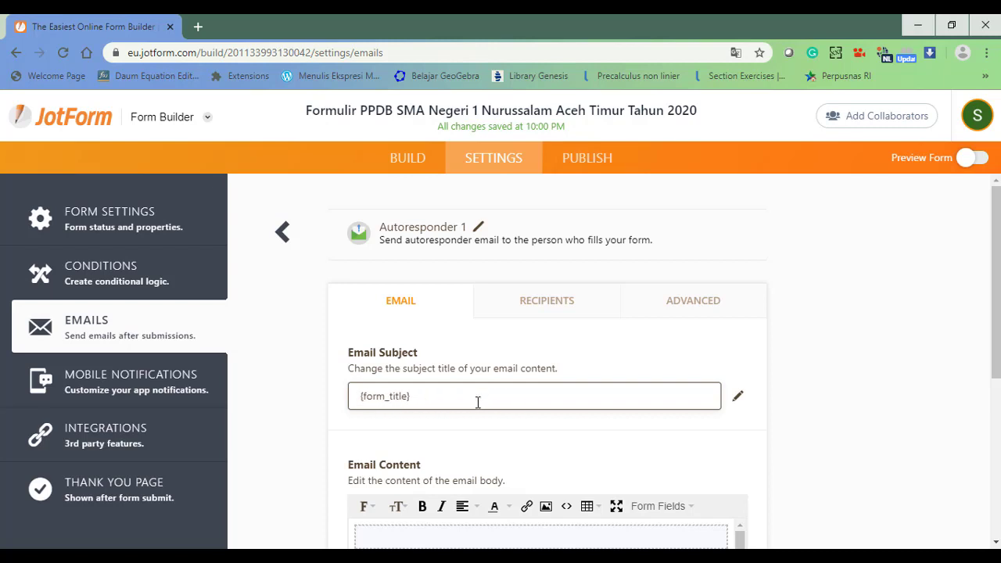
{"action": "type", "text": "Konfirma"}
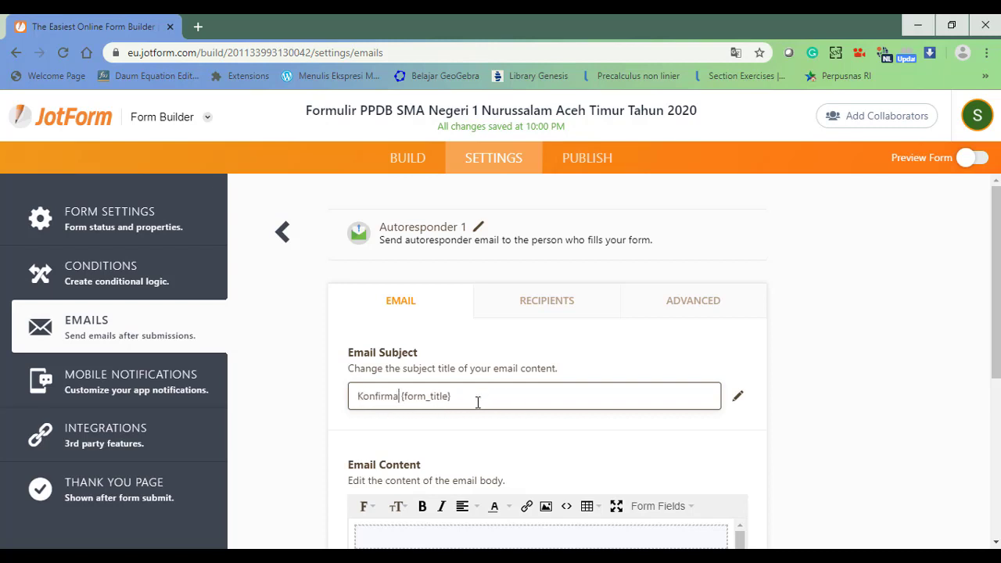
{"action": "type", "text": "si pendafta"}
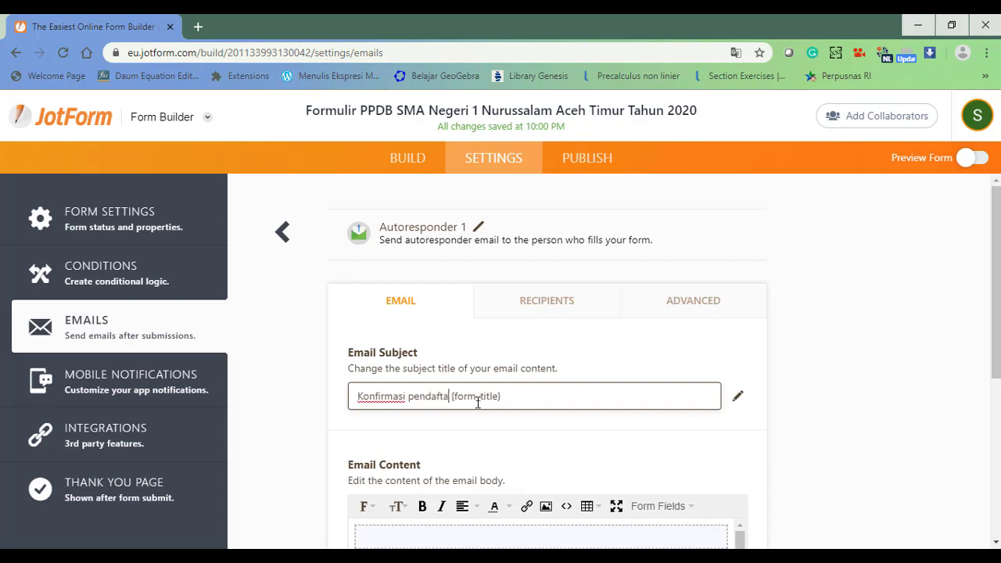
{"action": "type", "text": "ran"}
{"action": "left_click_drag", "start_coordinate": [996, 367], "coordinate": [985, 529]}
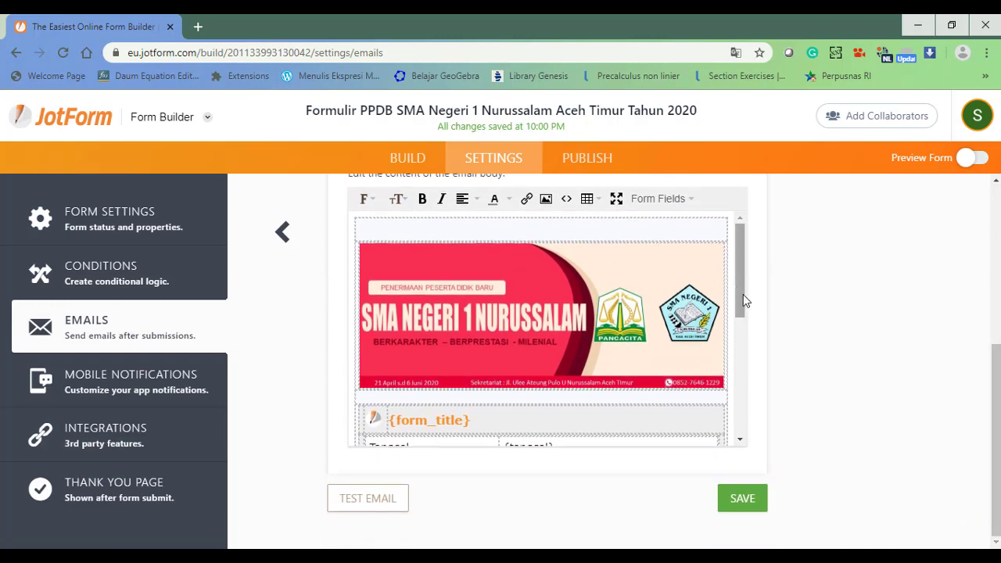
{"action": "left_click_drag", "start_coordinate": [743, 294], "coordinate": [744, 253]}
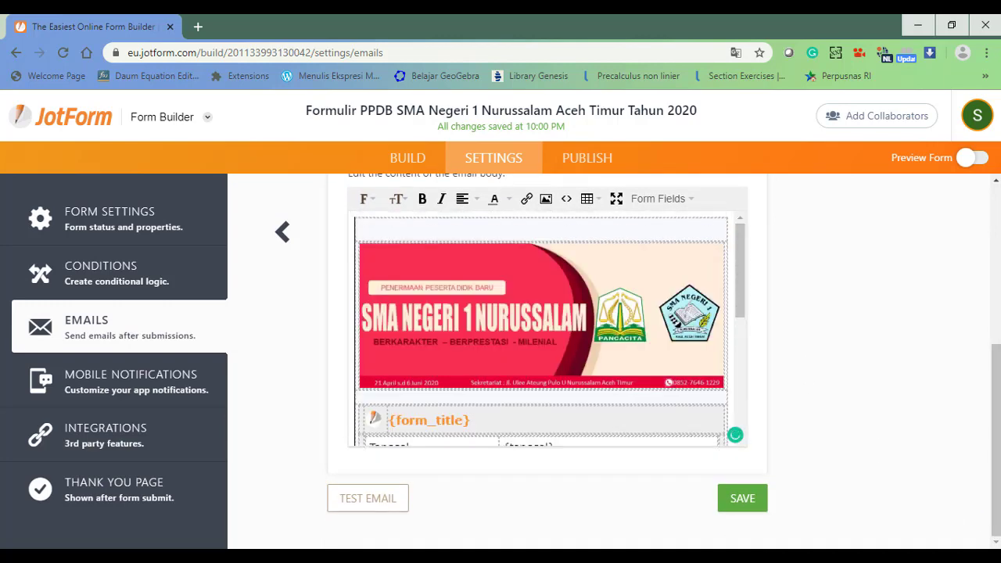
{"action": "scroll", "coordinate": [547, 360], "scroll_direction": "up", "scroll_amount": 4}
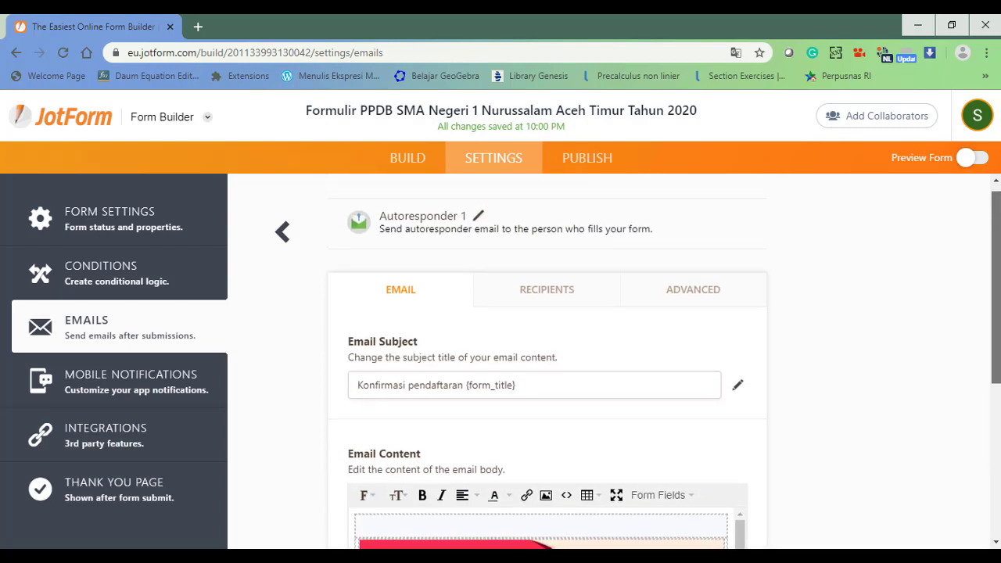
Set the autoresponder's Recipient Email to the form's Email field.
{"action": "left_click", "coordinate": [549, 308]}
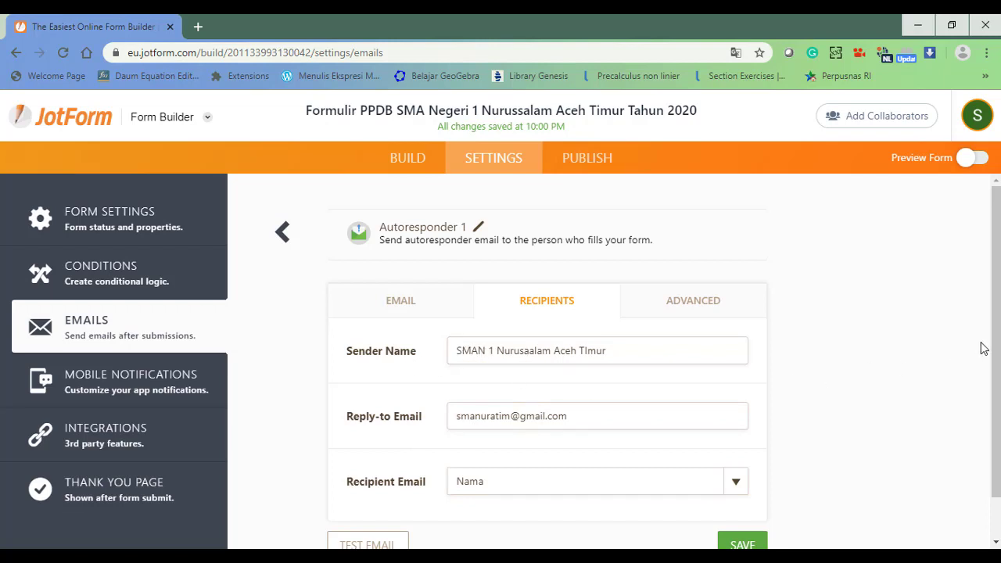
{"action": "scroll", "coordinate": [990, 391], "scroll_direction": "down", "scroll_amount": 1}
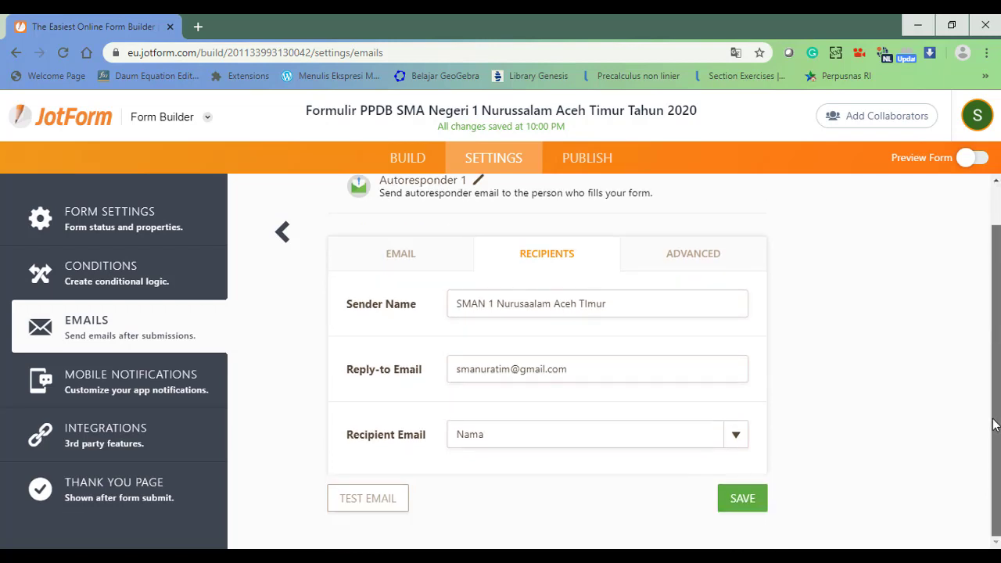
{"action": "left_click", "coordinate": [723, 441]}
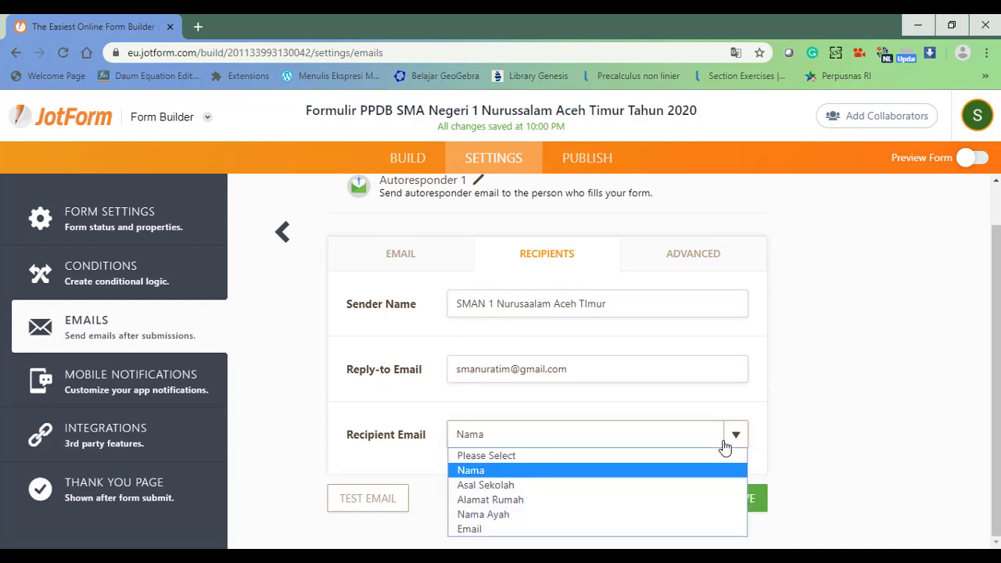
{"action": "left_click", "coordinate": [488, 529]}
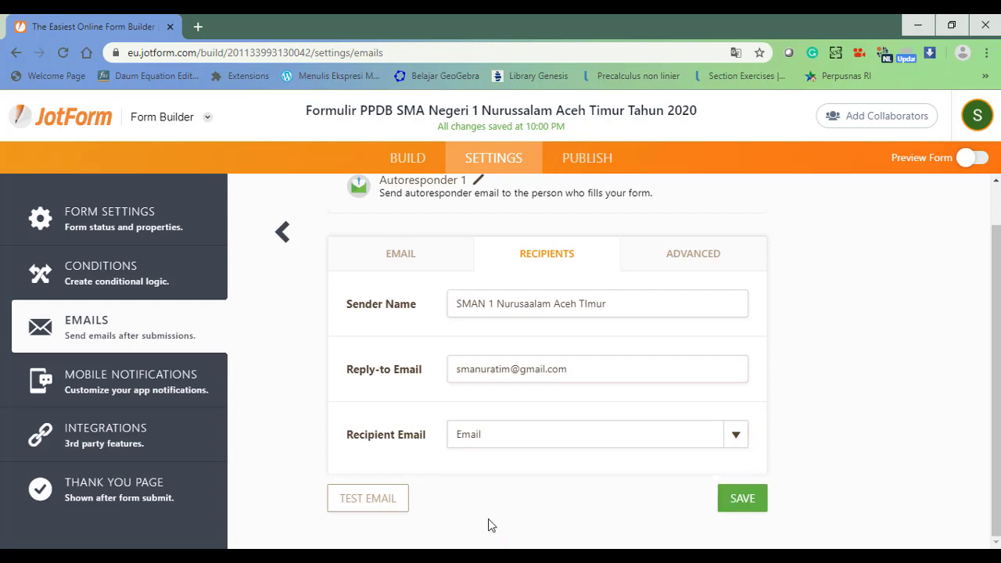
{"action": "left_click", "coordinate": [736, 436]}
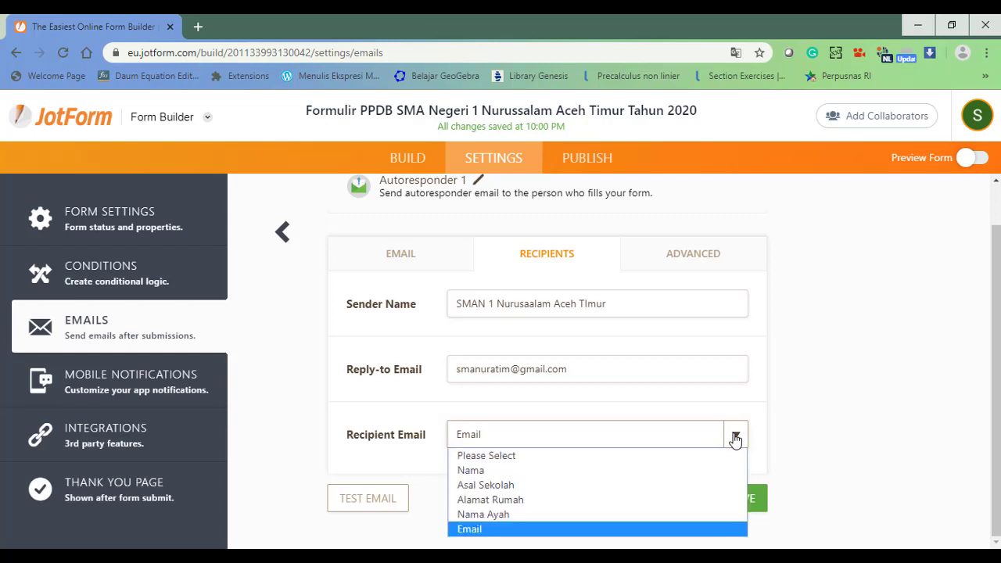
{"action": "left_click", "coordinate": [468, 531]}
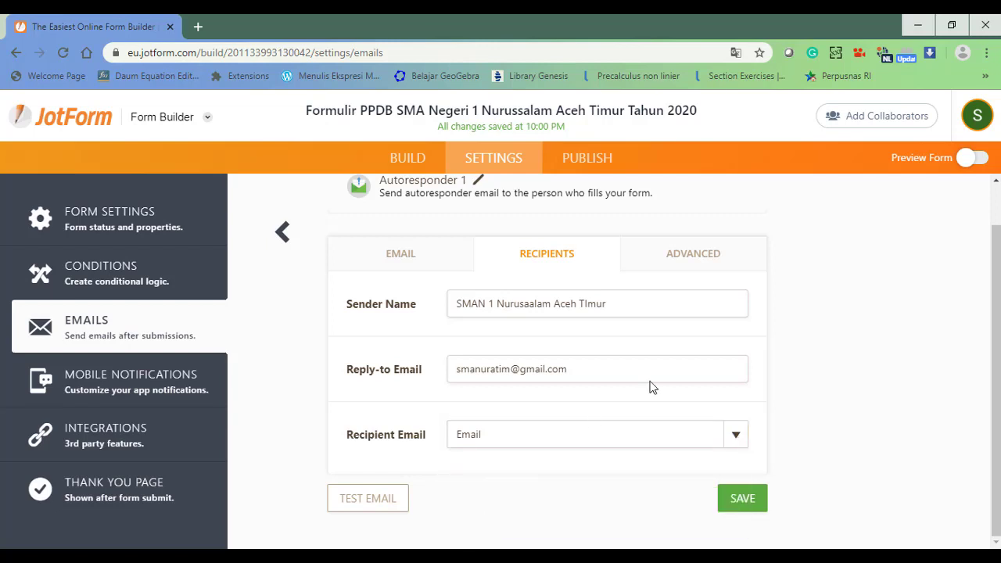
Turn on Send on Edit and PDF Attachment, then save the autoresponder.
{"action": "left_click", "coordinate": [699, 258]}
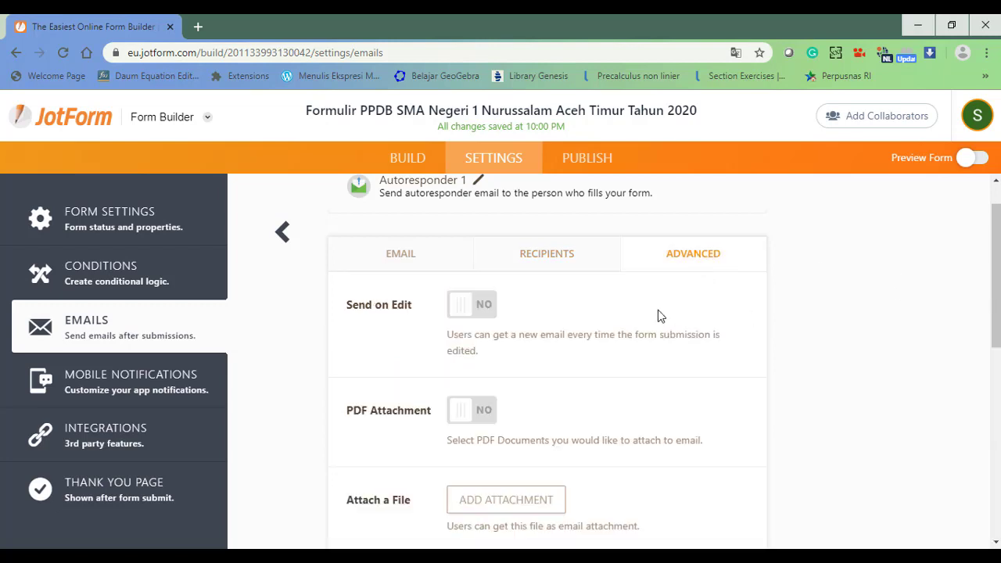
{"action": "left_click", "coordinate": [466, 313]}
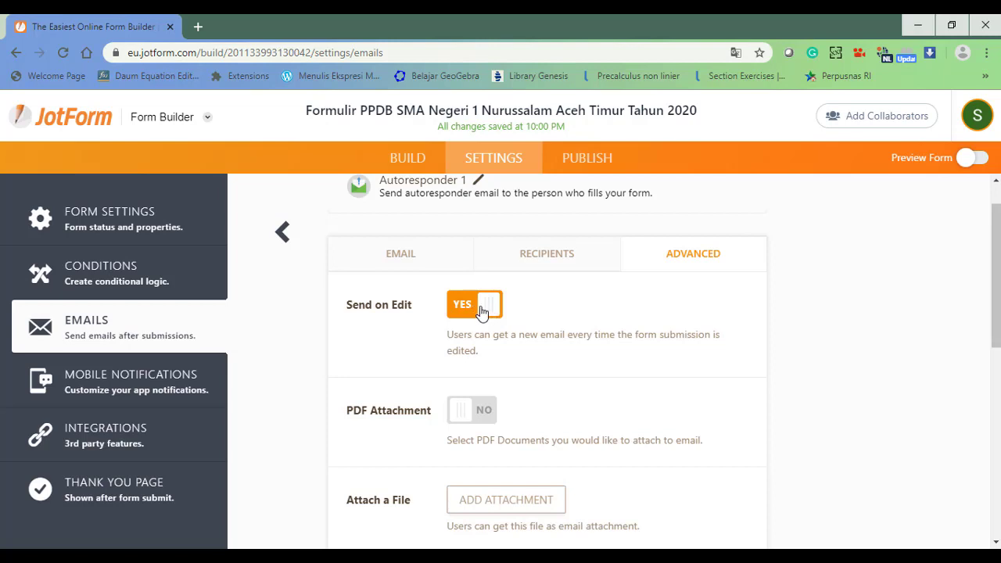
{"action": "left_click", "coordinate": [457, 415]}
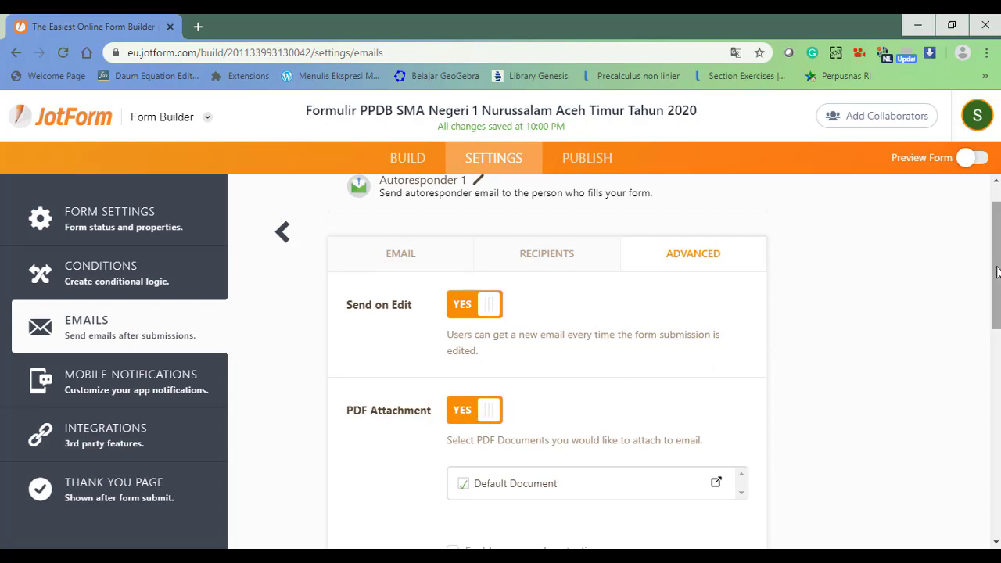
{"action": "scroll", "coordinate": [996, 274], "scroll_direction": "down", "scroll_amount": 1}
{"action": "scroll", "coordinate": [996, 278], "scroll_direction": "up", "scroll_amount": 1}
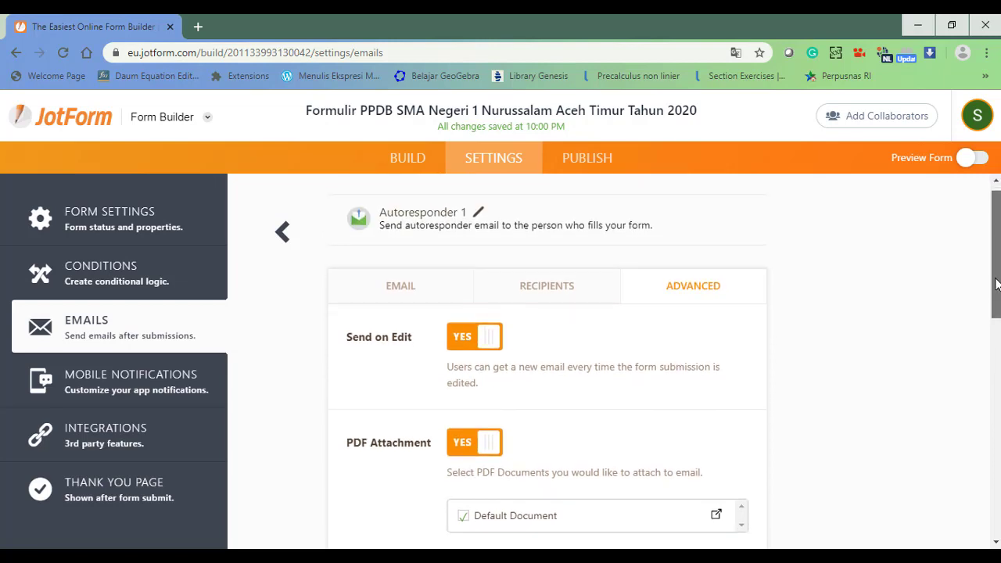
{"action": "left_click_drag", "start_coordinate": [996, 284], "coordinate": [983, 497]}
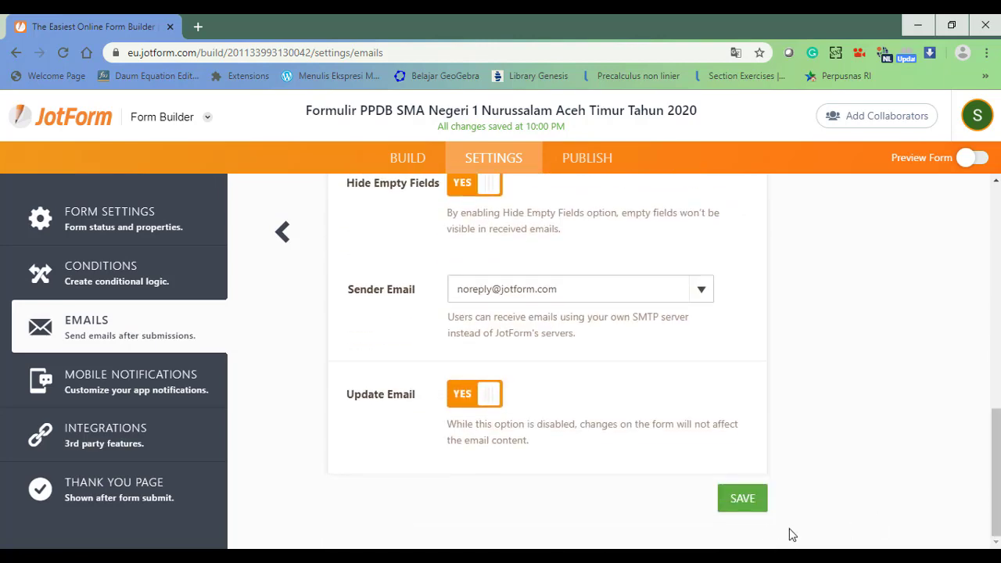
{"action": "left_click", "coordinate": [740, 501]}
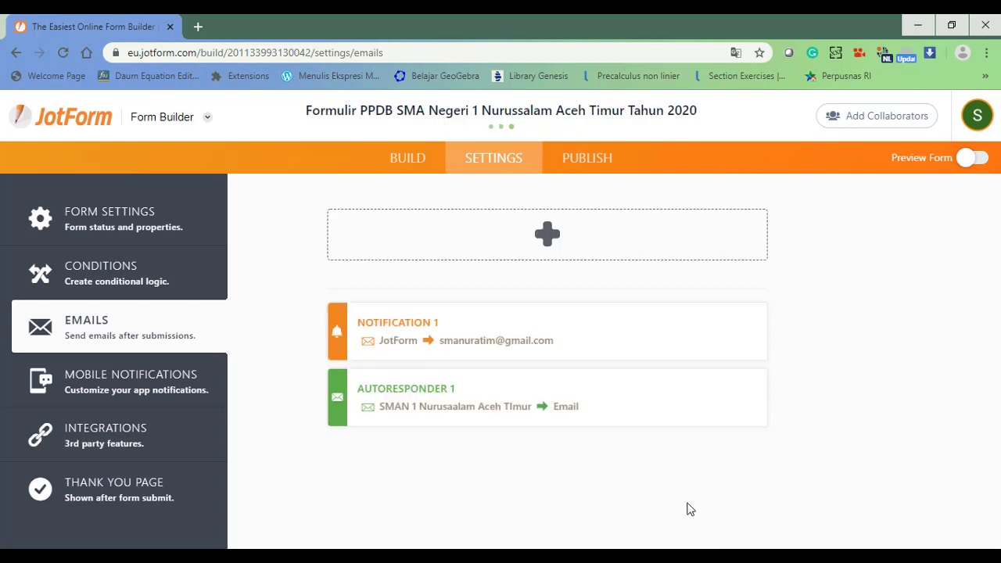
Change the Thank You page heading to 'Terimakasih!'.
{"action": "left_click", "coordinate": [147, 491]}
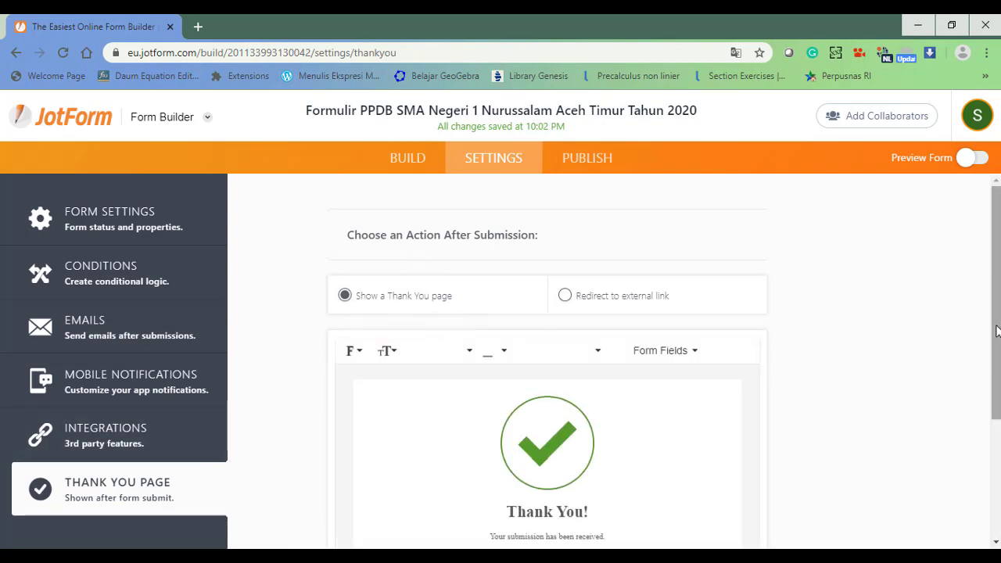
{"action": "scroll", "coordinate": [995, 375], "scroll_direction": "down", "scroll_amount": 3}
{"action": "left_click_drag", "start_coordinate": [995, 387], "coordinate": [995, 409]}
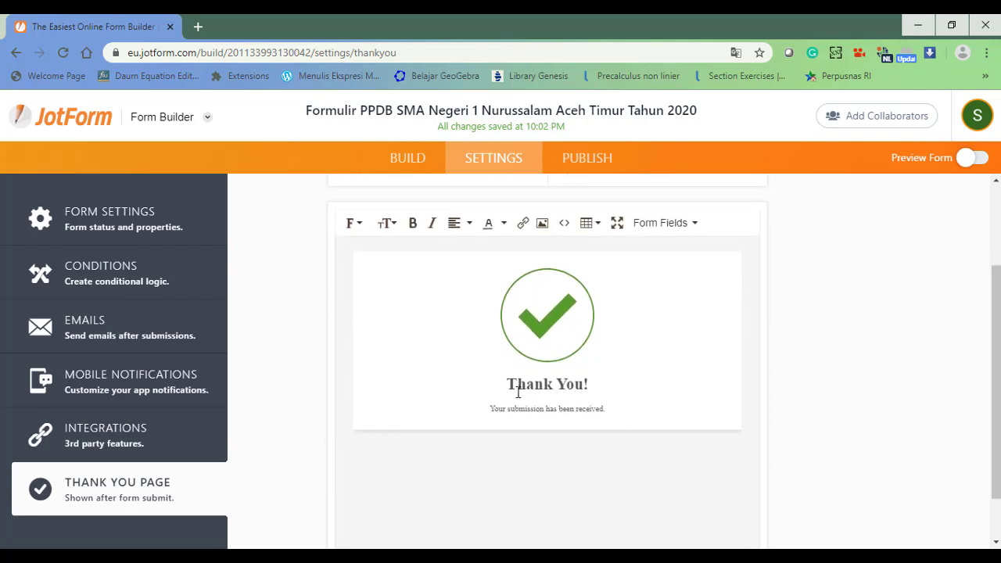
{"action": "left_click_drag", "start_coordinate": [506, 388], "coordinate": [586, 384]}
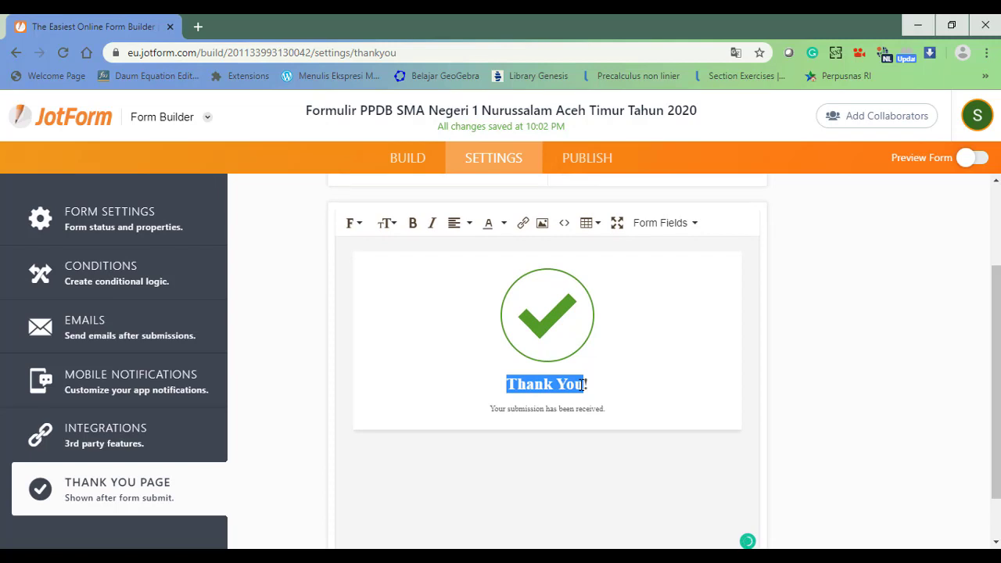
{"action": "type", "text": "Terimakas"}
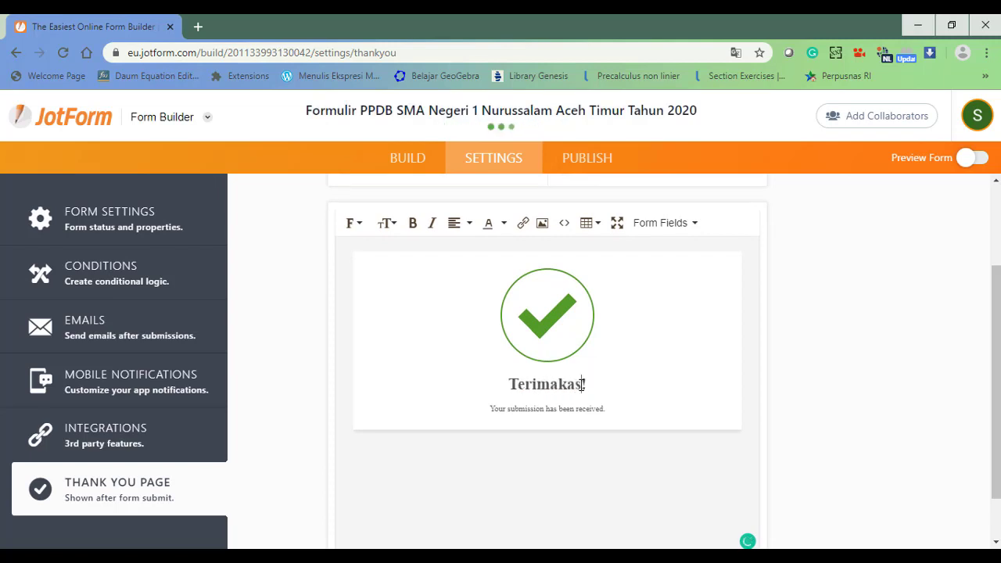
{"action": "type", "text": "ih"}
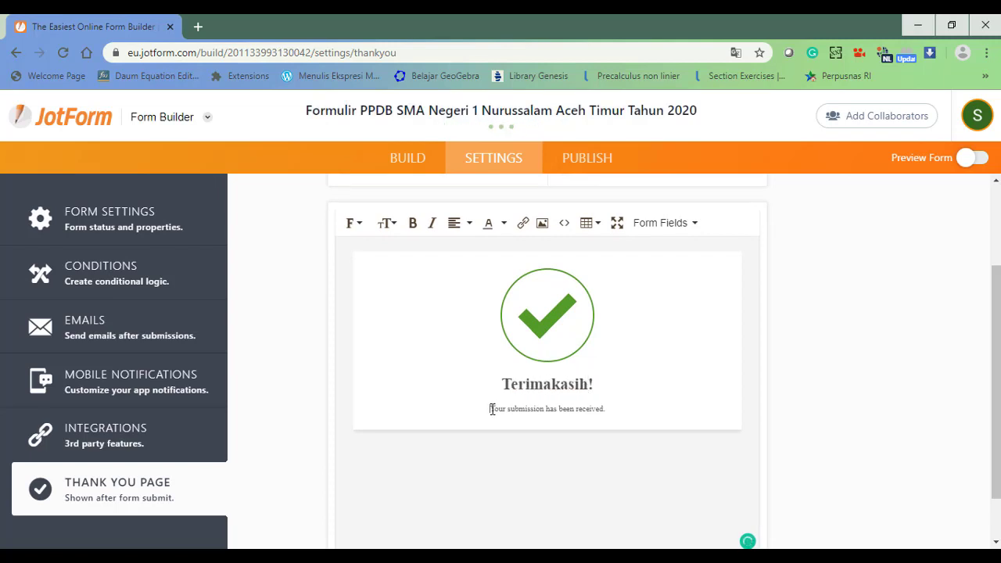
Replace the message with 'Silahkan periksa email dan cetak lampiran PDF sebagai bukti pendaftaran untuk dibawa ke sekolah saat daftar ulang'.
{"action": "left_click_drag", "start_coordinate": [491, 409], "coordinate": [607, 410]}
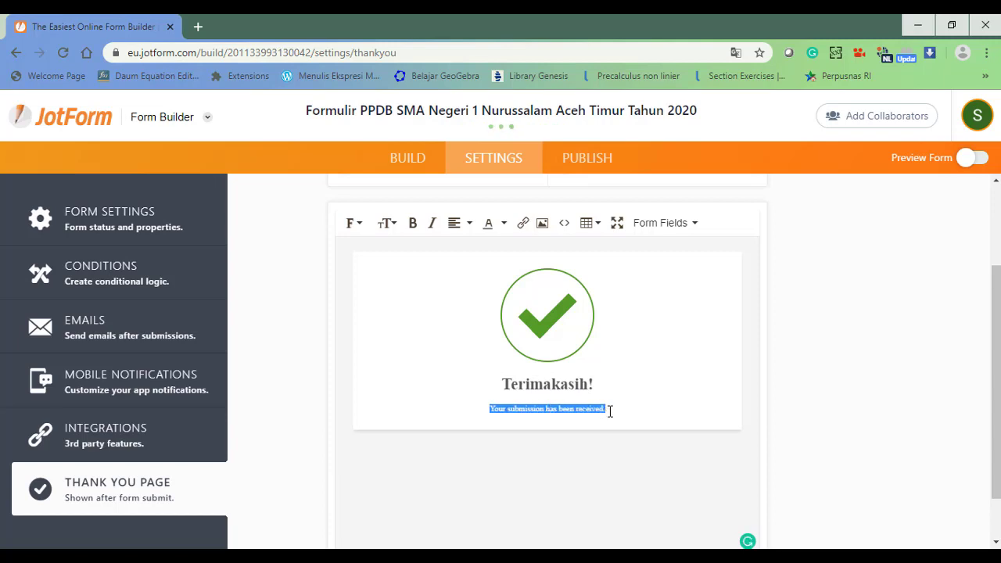
{"action": "type", "text": "Sila"}
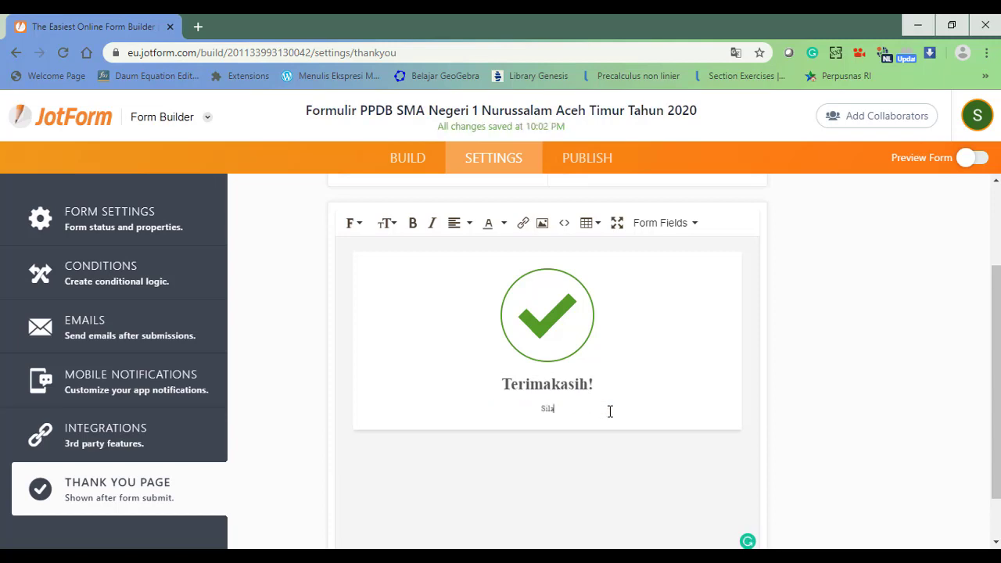
{"action": "type", "text": "hkan"}
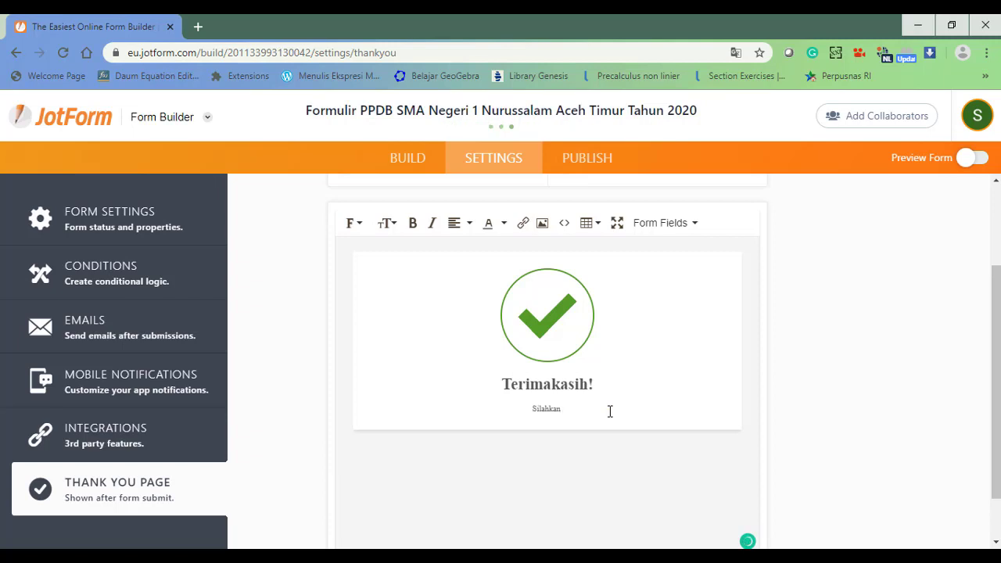
{"action": "type", "text": " periksa "}
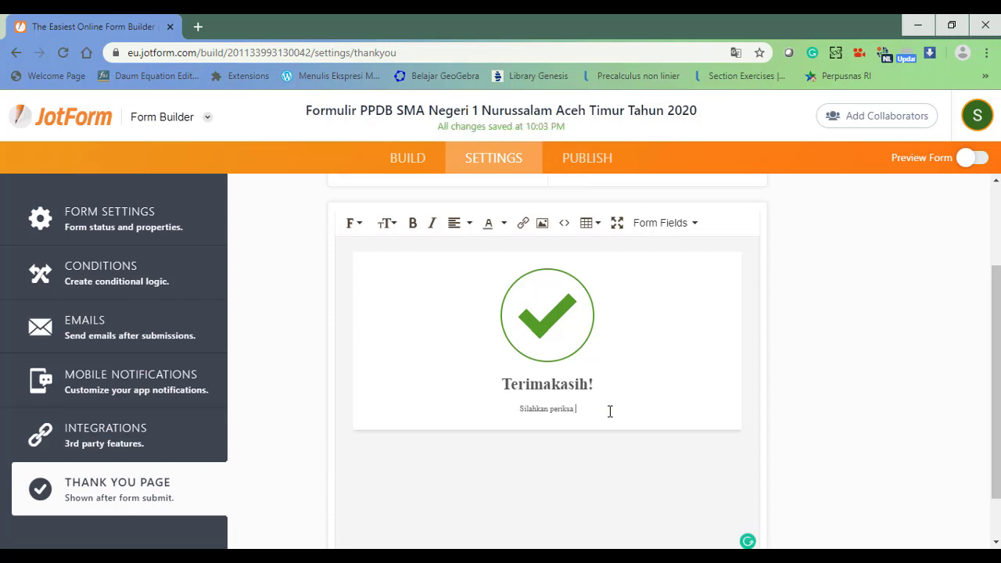
{"action": "type", "text": "email dan"}
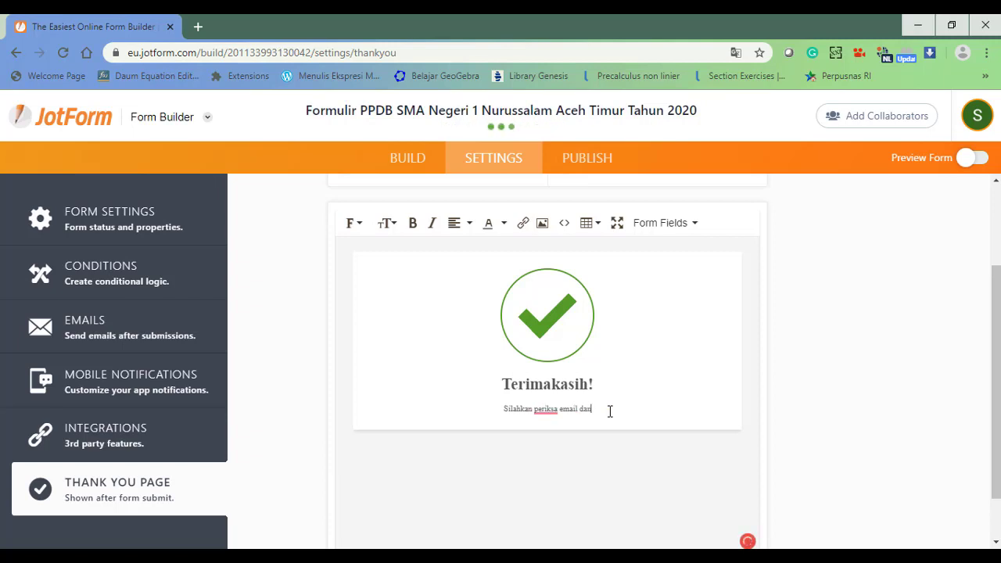
{"action": "type", "text": " cetak"}
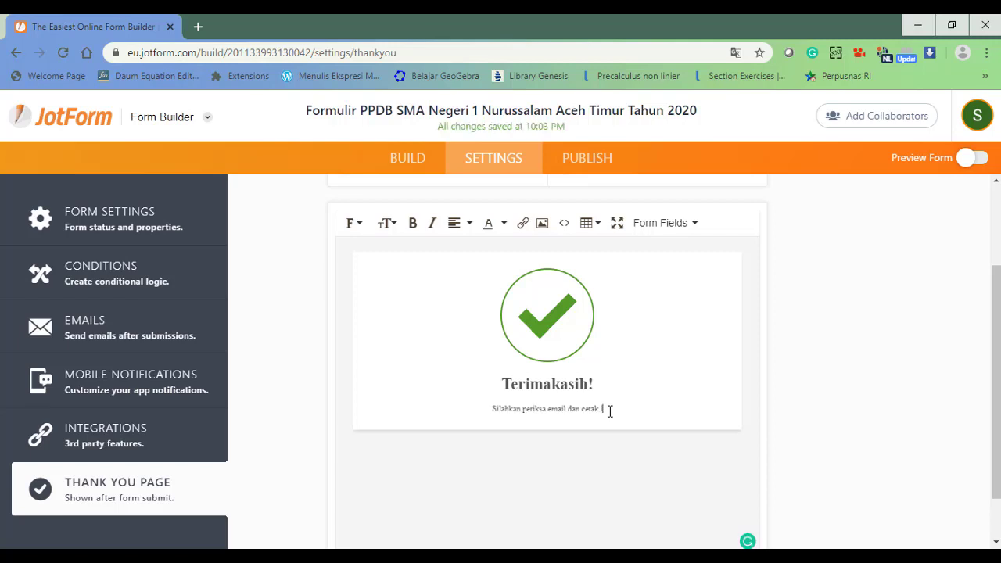
{"action": "type", "text": " lampiran"}
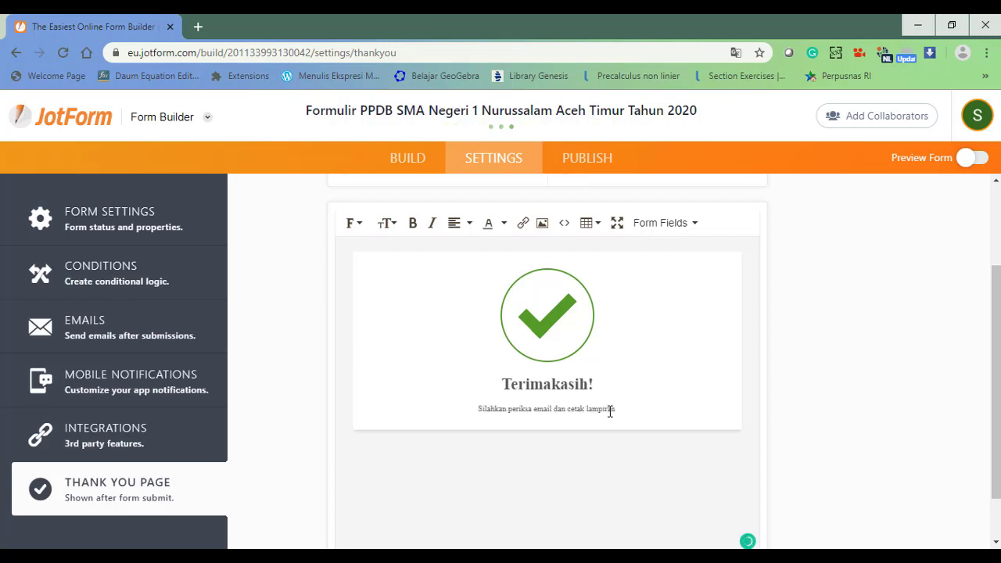
{"action": "type", "text": " PDF u"}
{"action": "key", "text": "BackSpace"}
{"action": "key", "text": "BackSpace"}
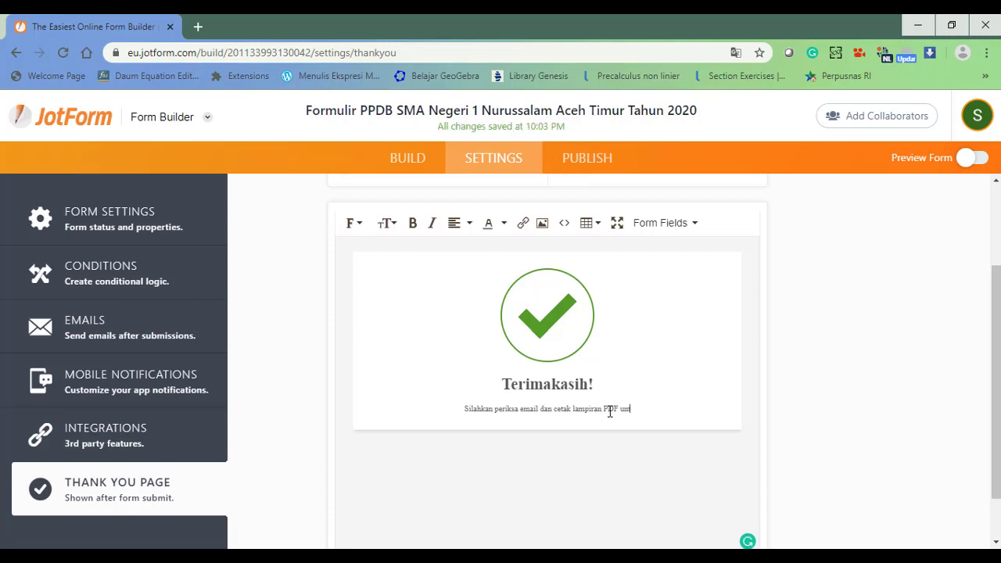
{"action": "type", "text": "sebagai"}
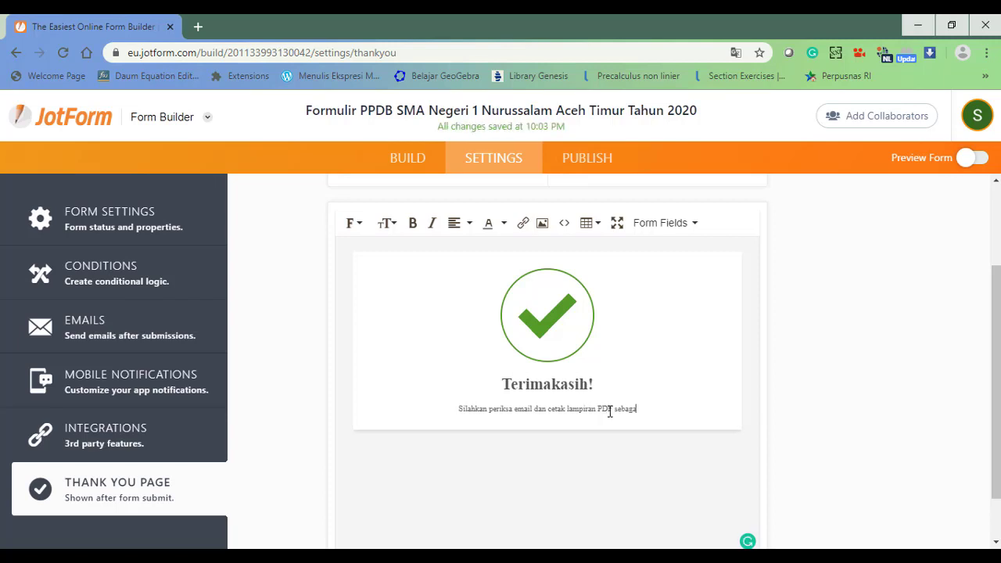
{"action": "type", "text": " buk"}
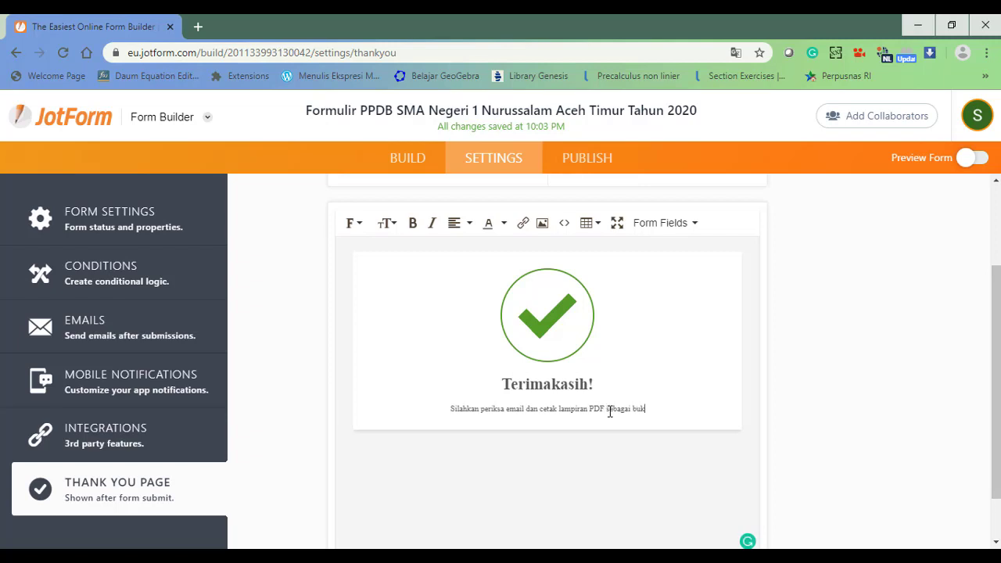
{"action": "type", "text": "ti pendaftra"}
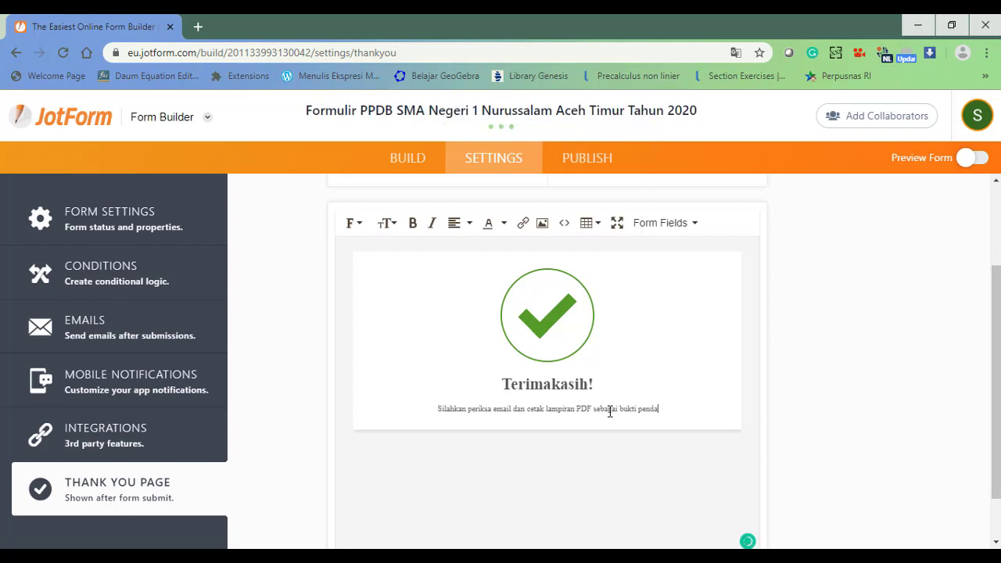
{"action": "key", "text": "BackSpace"}
{"action": "key", "text": "BackSpace"}
{"action": "type", "text": "a"}
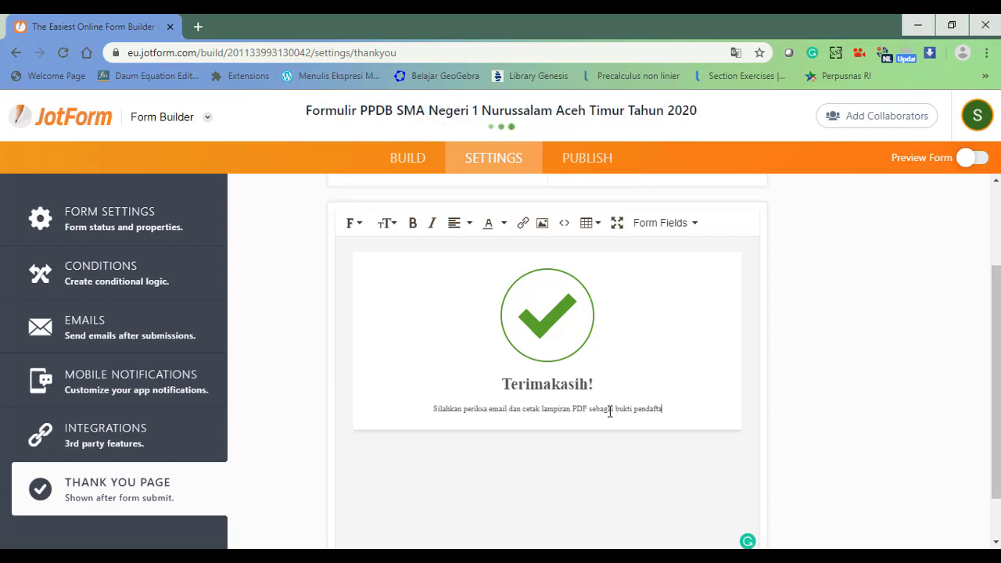
{"action": "type", "text": "ran un"}
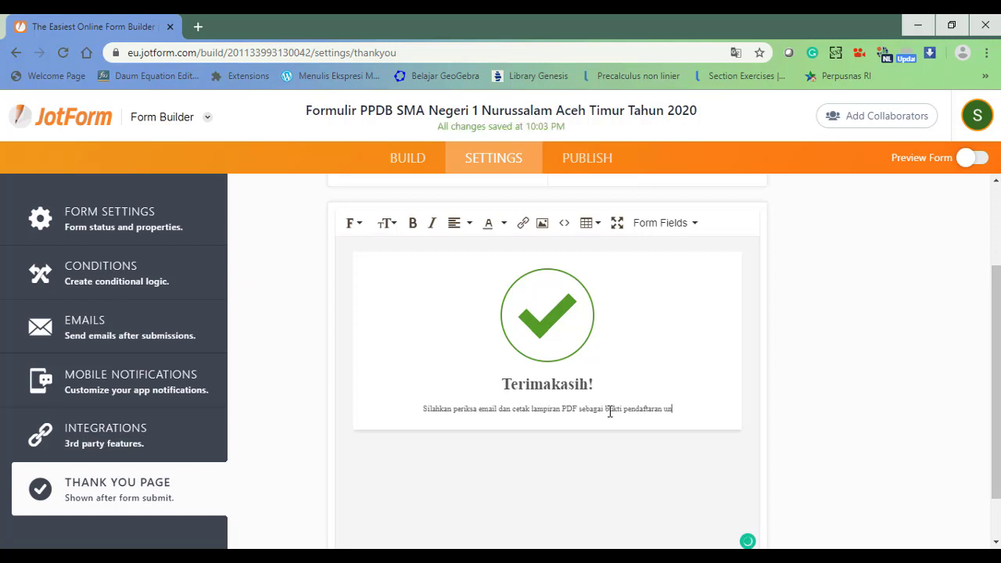
{"action": "type", "text": "tuk dibawa"}
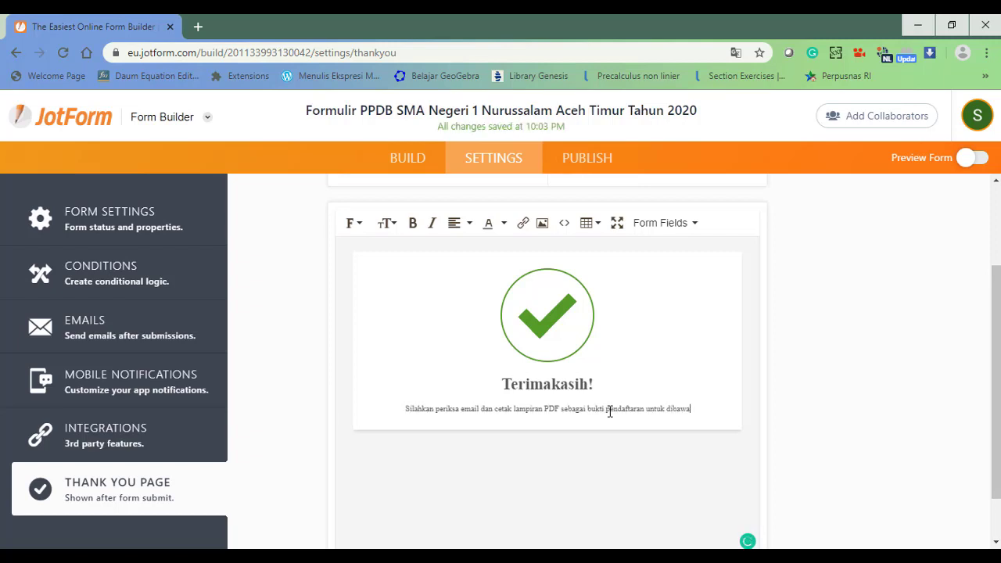
{"action": "type", "text": " k"}
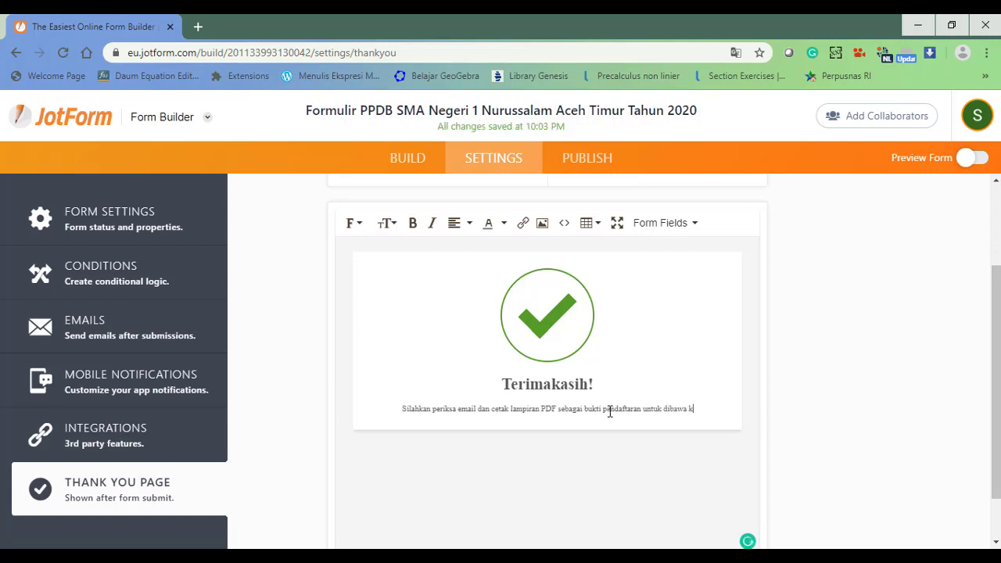
{"action": "type", "text": "e sekolah"}
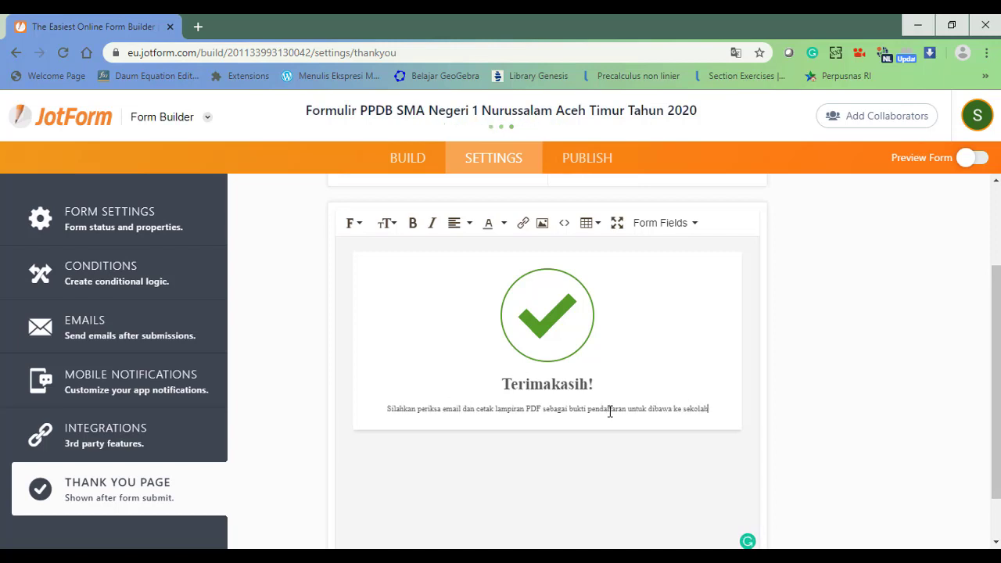
{"action": "type", "text": " saat daft"}
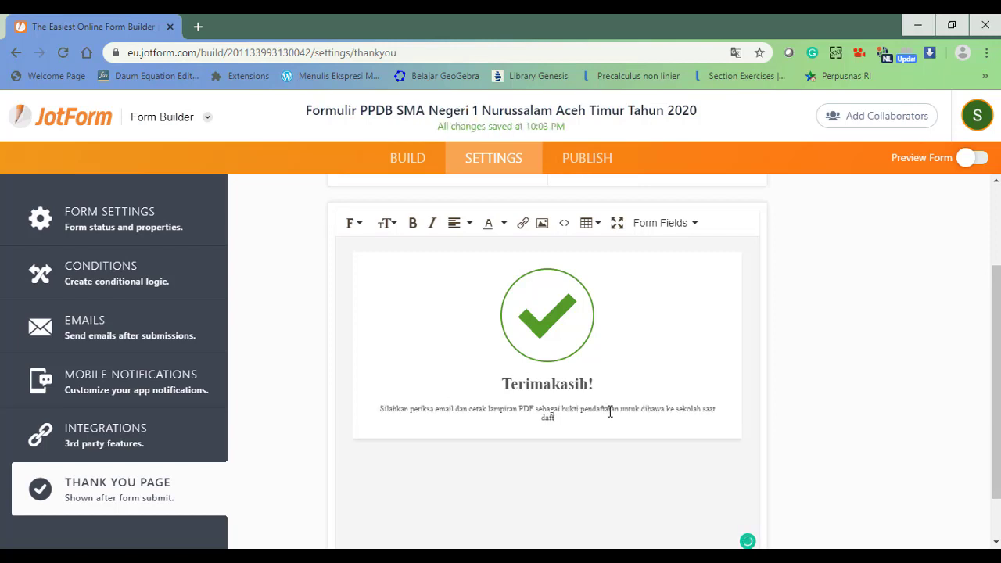
{"action": "type", "text": "ar ulang"}
{"action": "left_click_drag", "start_coordinate": [998, 388], "coordinate": [998, 427]}
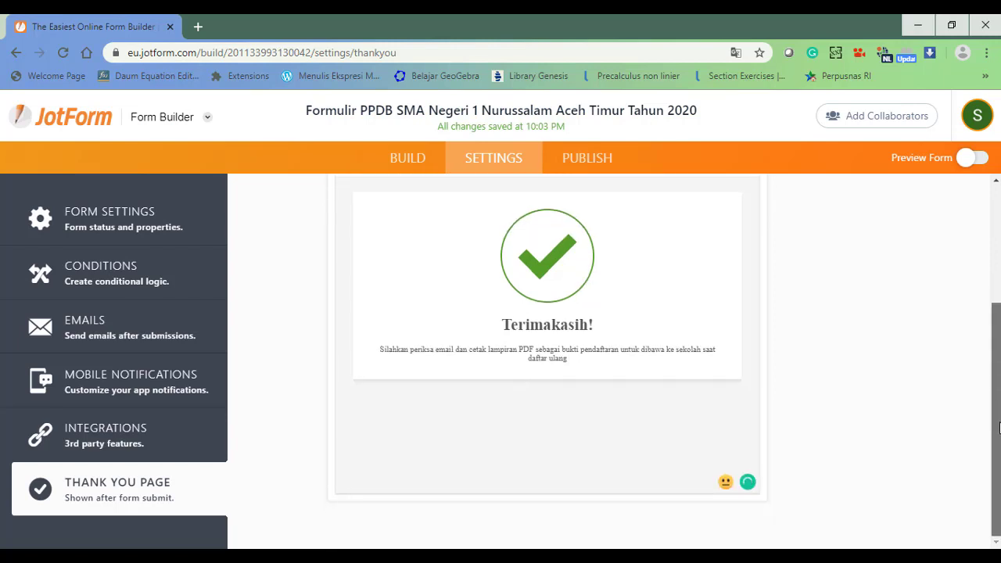
{"action": "scroll", "coordinate": [999, 427], "scroll_direction": "up", "scroll_amount": 3}
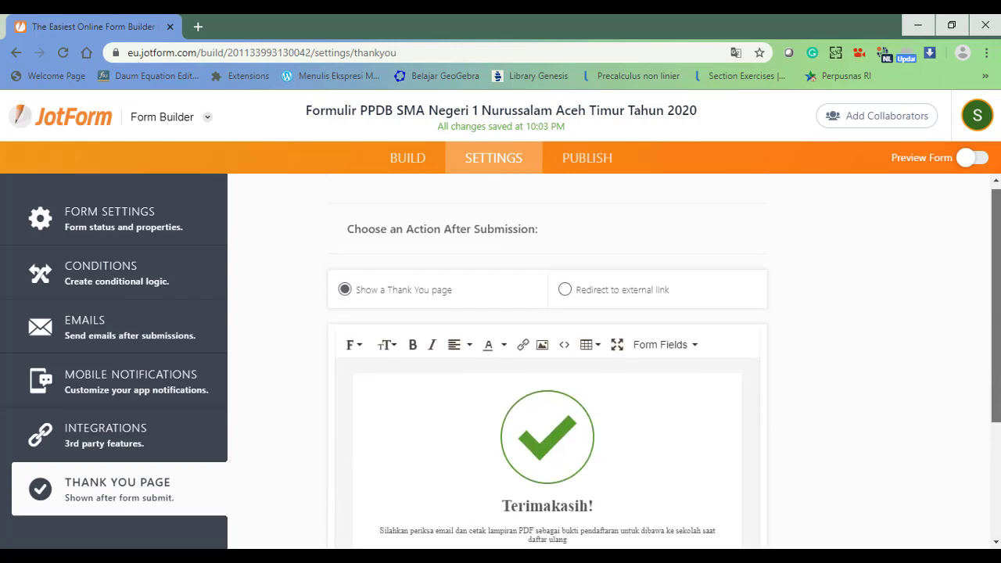
{"action": "left_click_drag", "start_coordinate": [997, 313], "coordinate": [998, 309]}
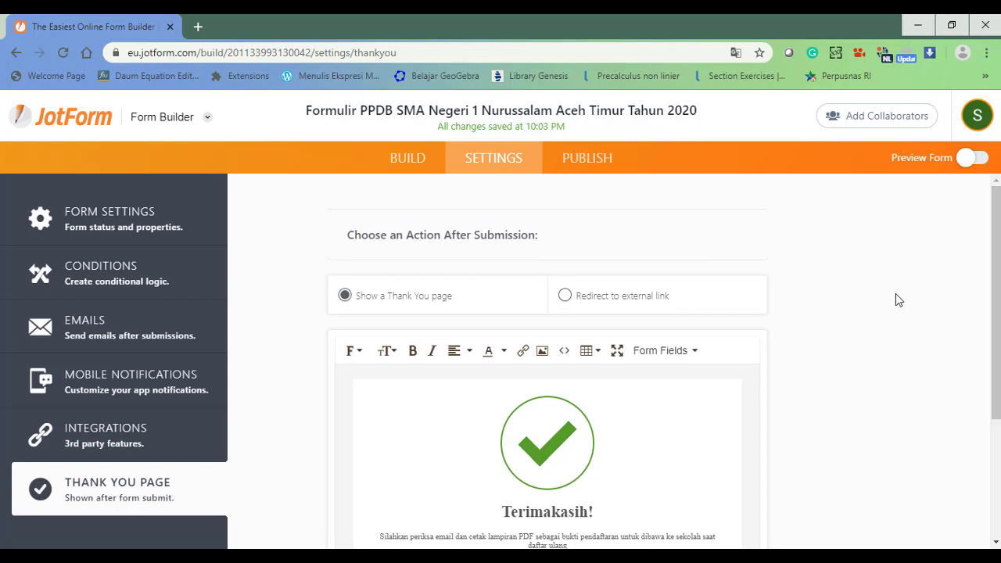
Open the Publish page and copy the form's share link.
{"action": "left_click", "coordinate": [589, 168]}
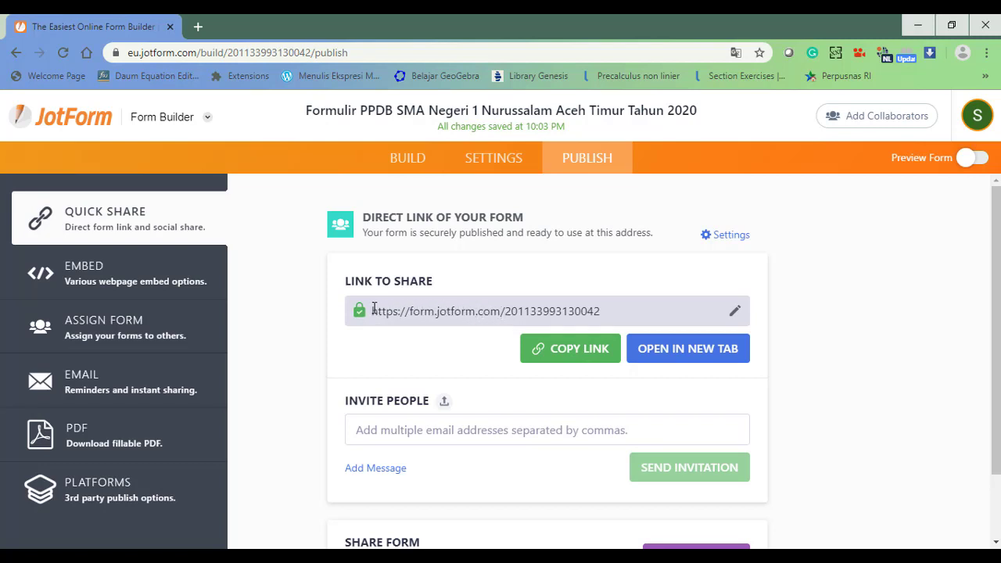
{"action": "left_click", "coordinate": [570, 354]}
{"action": "left_click", "coordinate": [208, 121]}
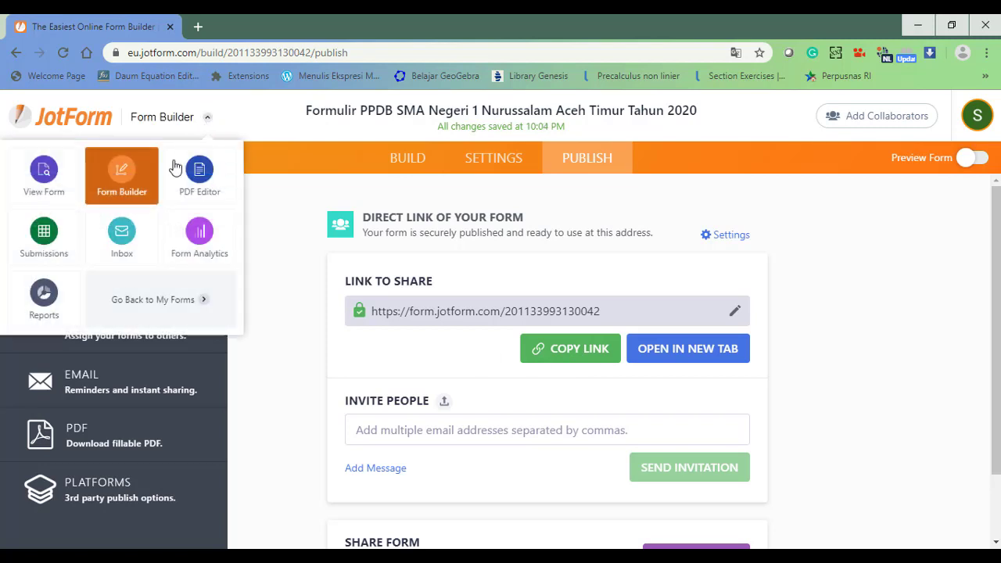
Return to the JotForm forms list and load the s.id dashboard in a new Chrome tab.
{"action": "left_click", "coordinate": [153, 303]}
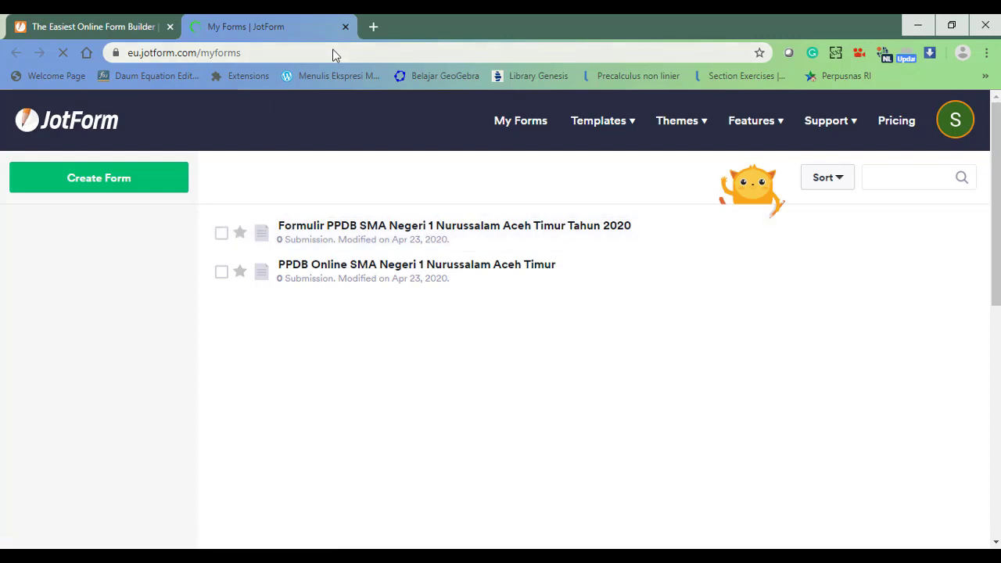
{"action": "left_click", "coordinate": [376, 29]}
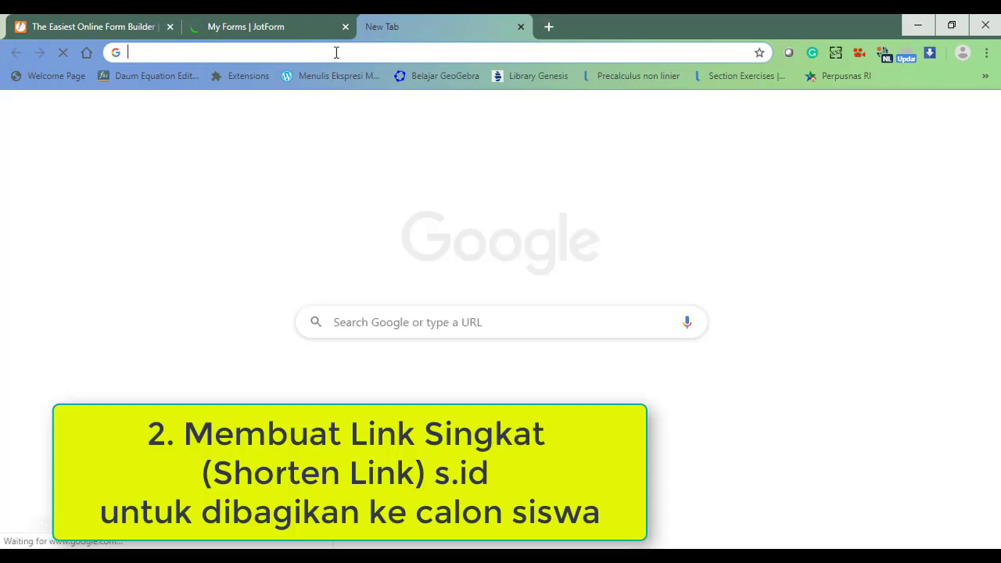
{"action": "type", "text": "s.id"}
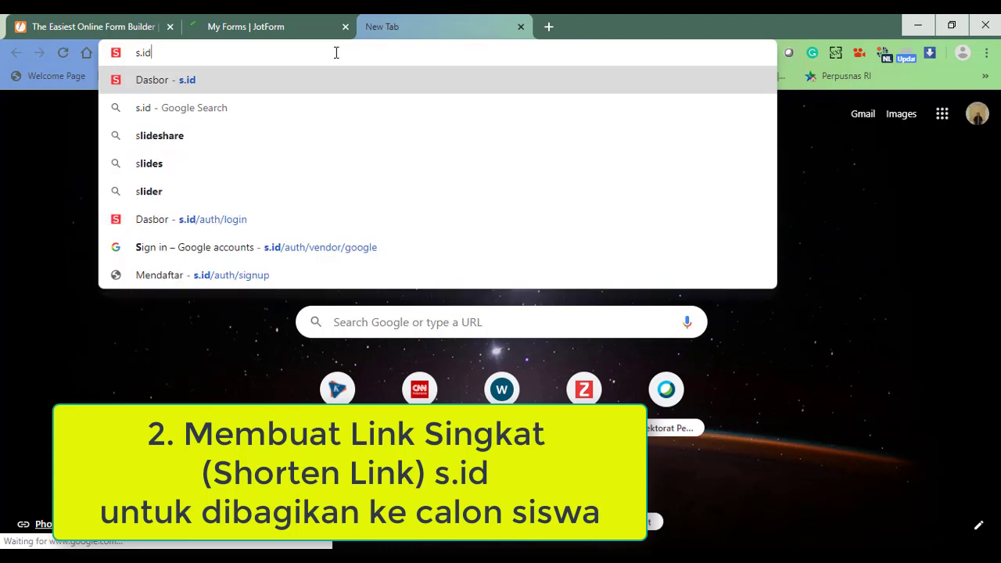
{"action": "key", "text": "Return"}
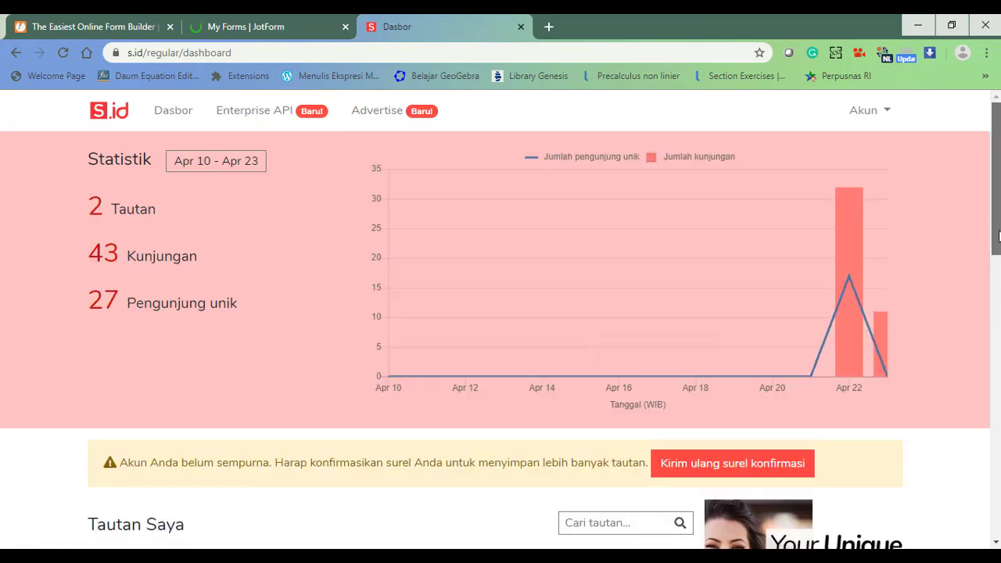
Paste the JotForm form URL into s.id and shorten it.
{"action": "left_click_drag", "start_coordinate": [998, 236], "coordinate": [999, 305]}
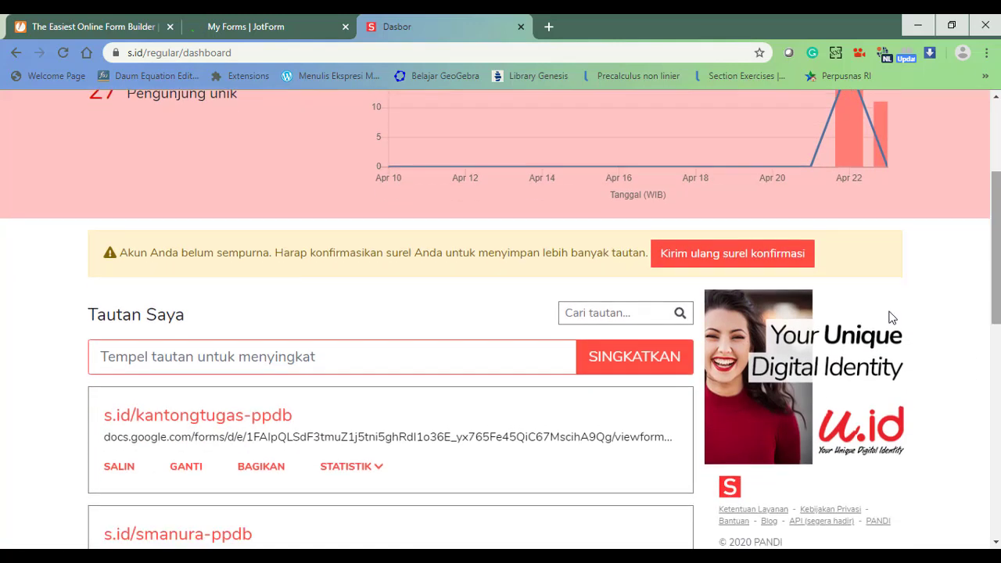
{"action": "left_click", "coordinate": [363, 358]}
{"action": "key", "text": "ctrl+v"}
{"action": "key", "text": "Return"}
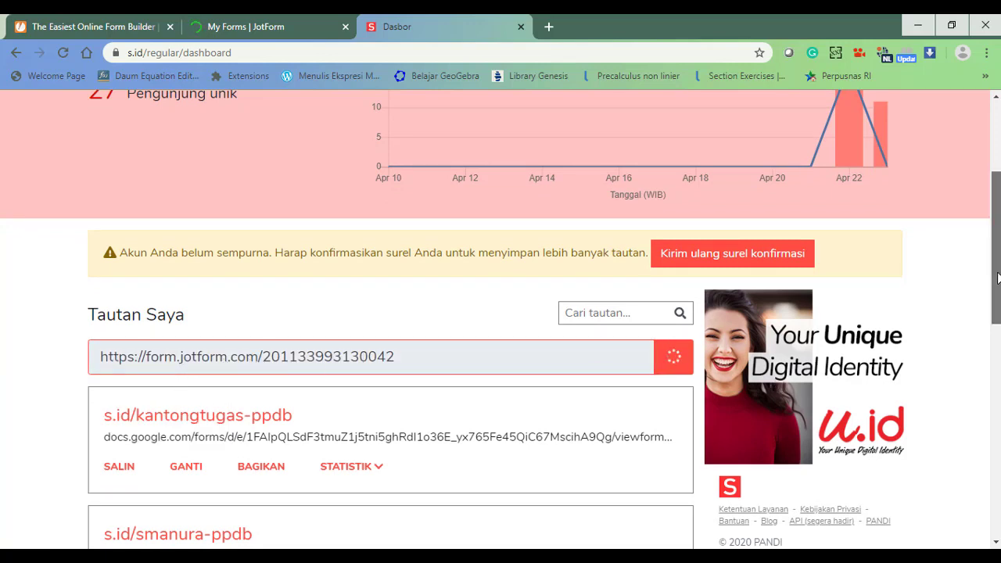
Rename the short link from gnFxG to smanurappdb-2020 and confirm the save.
{"action": "scroll", "coordinate": [998, 277], "scroll_direction": "down", "scroll_amount": 2}
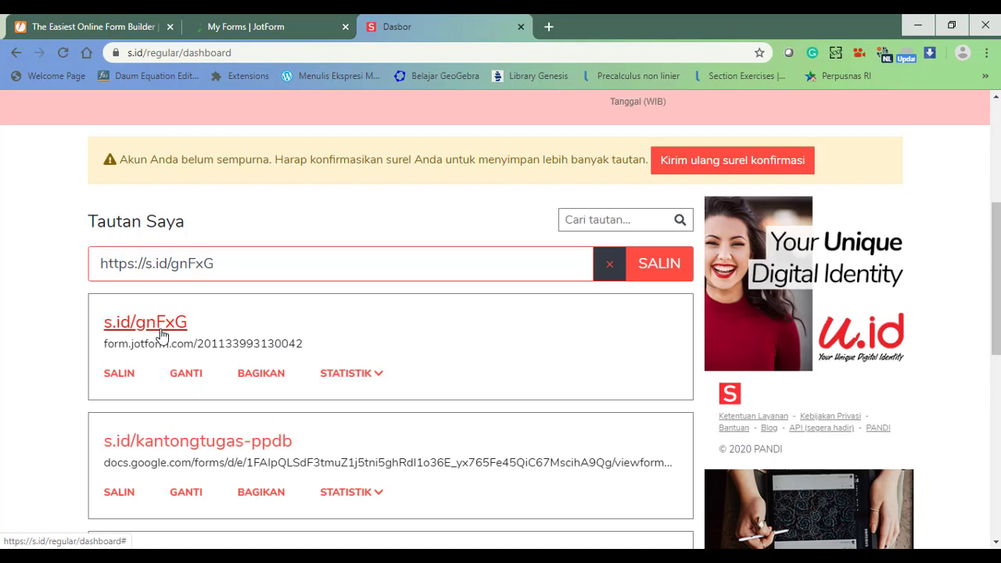
{"action": "left_click", "coordinate": [186, 375]}
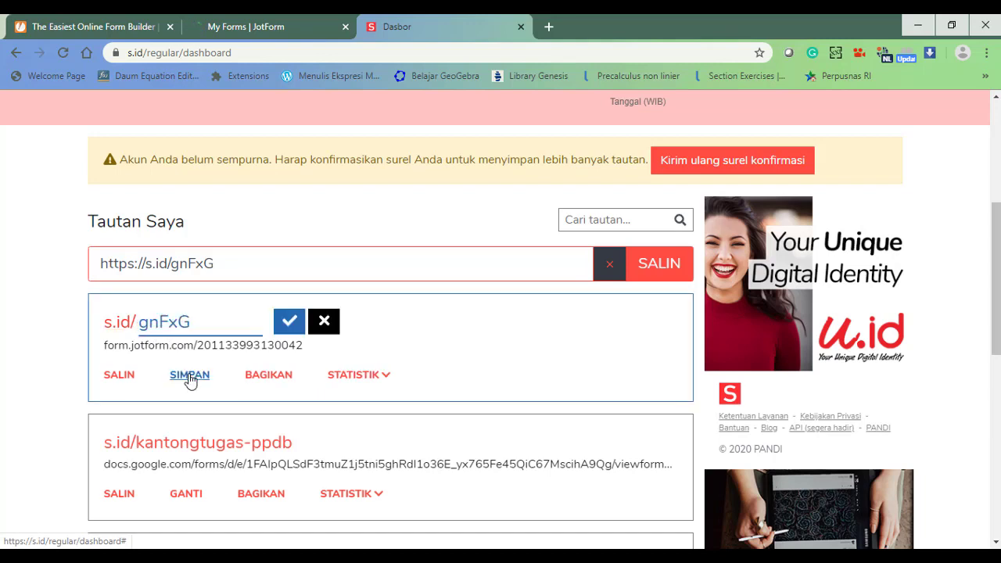
{"action": "left_click", "coordinate": [197, 321]}
{"action": "key", "text": "BackSpace"}
{"action": "key", "text": "BackSpace"}
{"action": "key", "text": "BackSpace"}
{"action": "key", "text": "BackSpace"}
{"action": "key", "text": "BackSpace"}
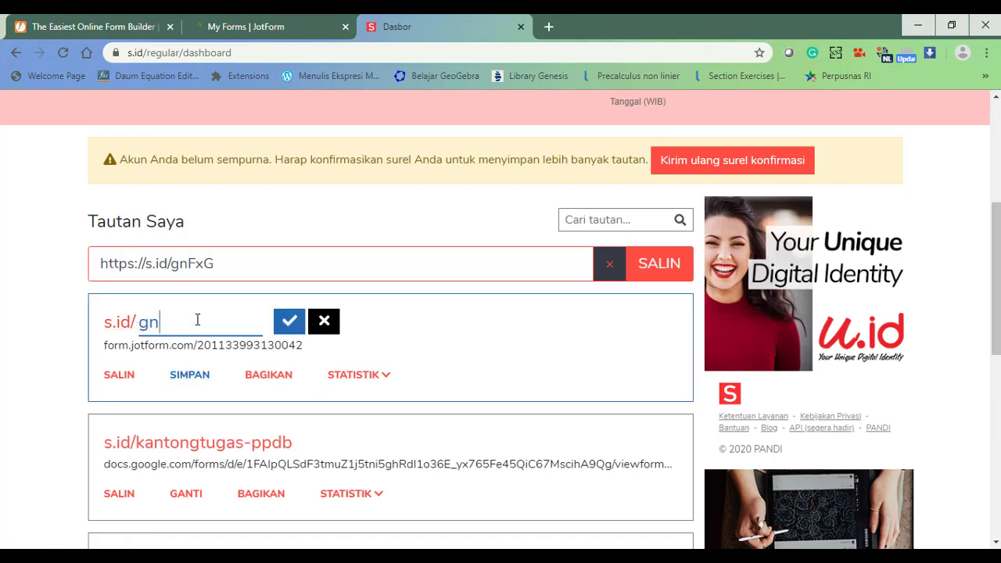
{"action": "type", "text": "smanurappdb"}
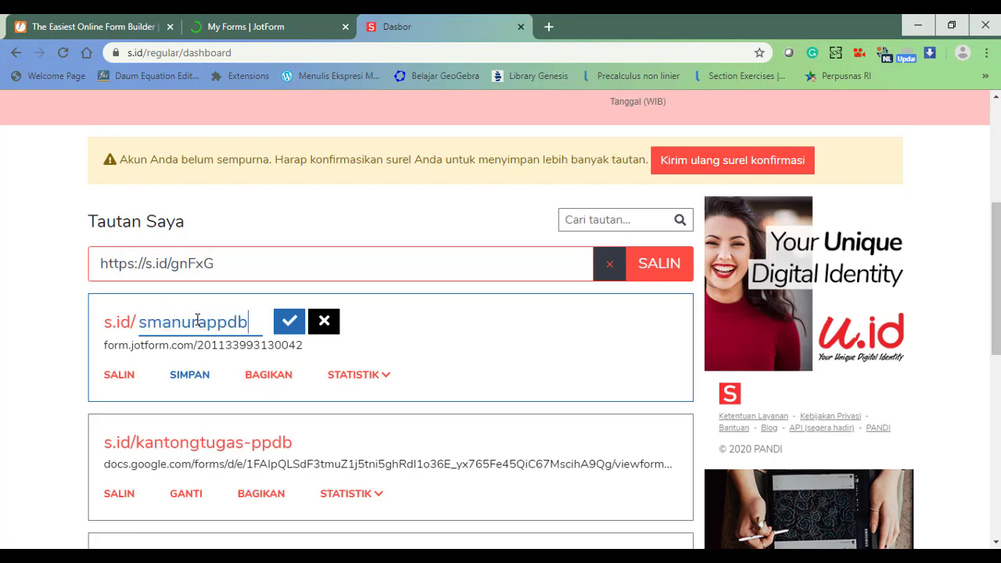
{"action": "type", "text": "-2020"}
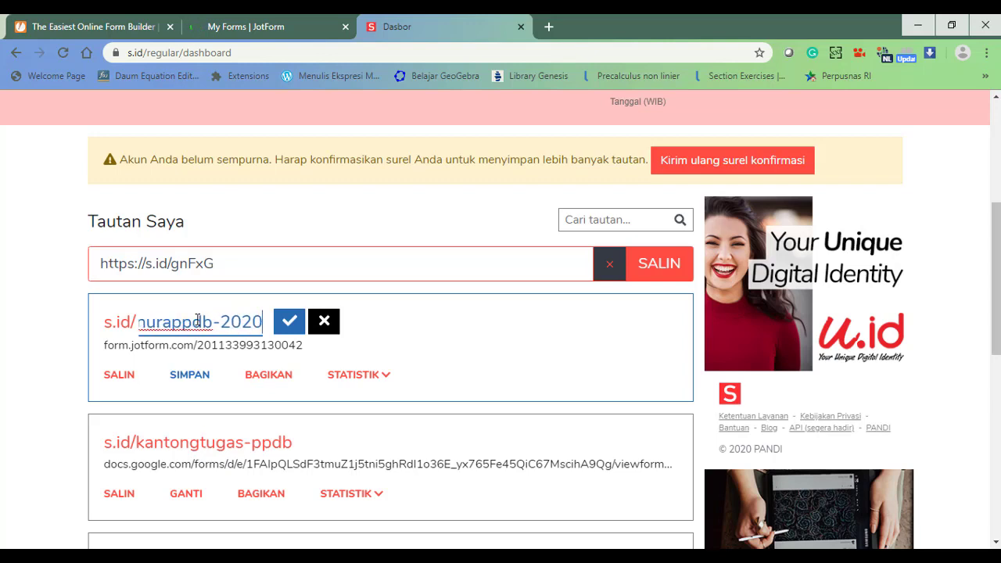
{"action": "left_click", "coordinate": [290, 323]}
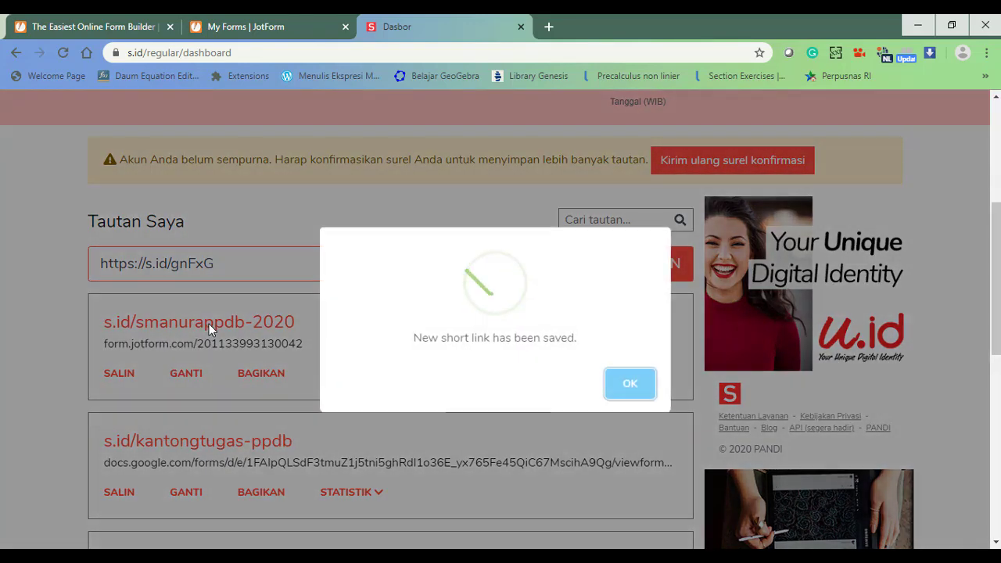
{"action": "left_click", "coordinate": [632, 385]}
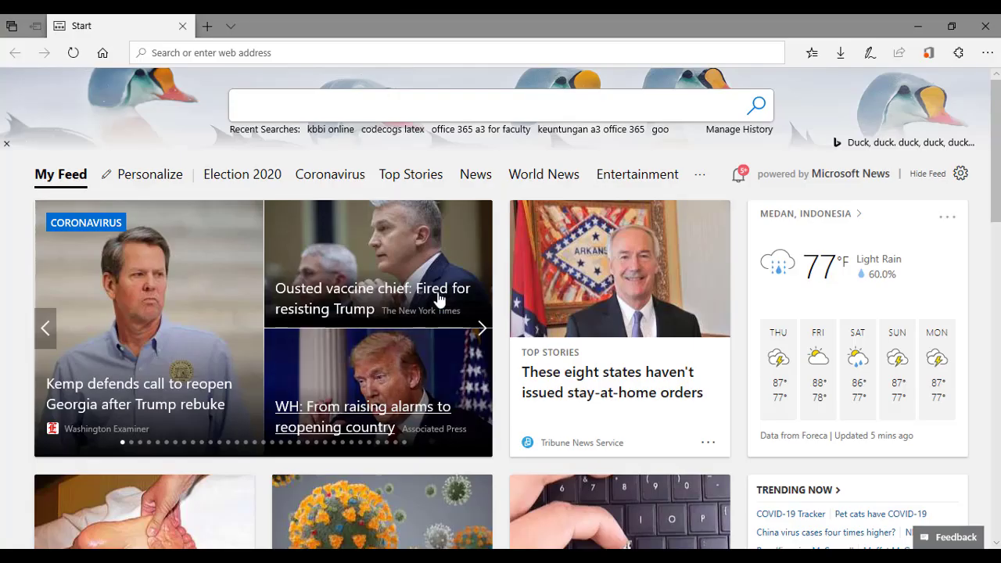
Go to s.id/smanurappdb-2020 in Edge to load the live PPDB form.
{"action": "left_click", "coordinate": [396, 50]}
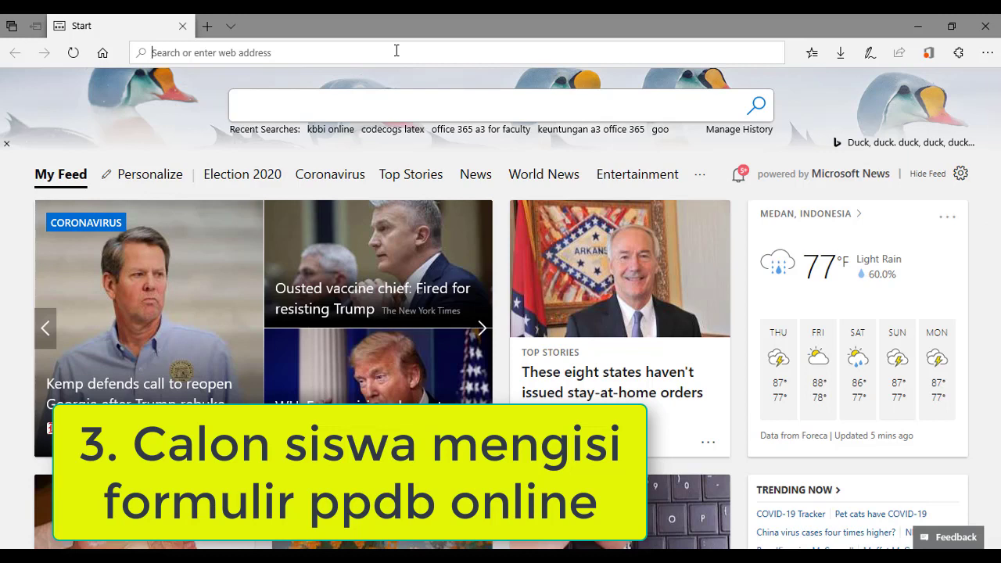
{"action": "type", "text": "s.id"}
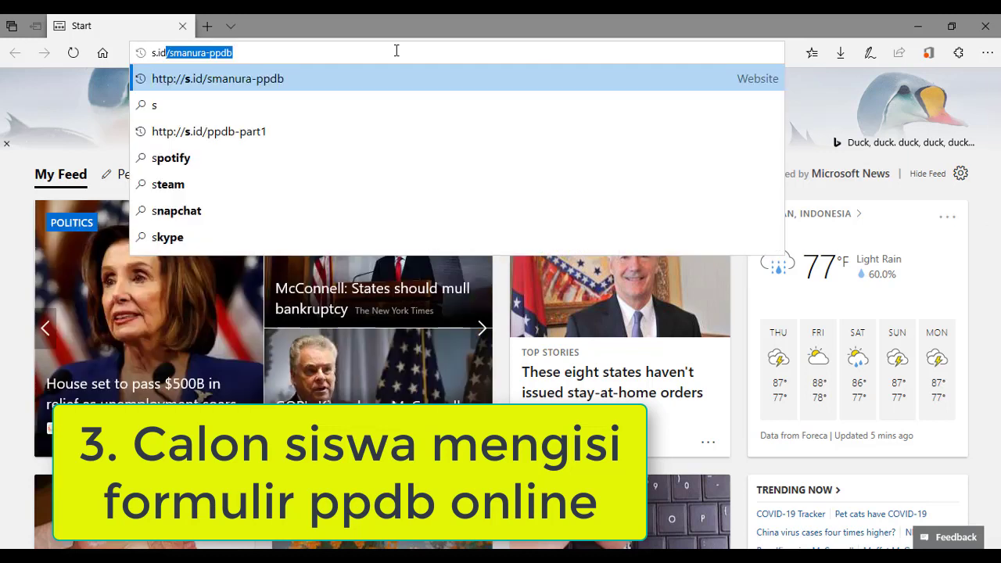
{"action": "type", "text": "/"}
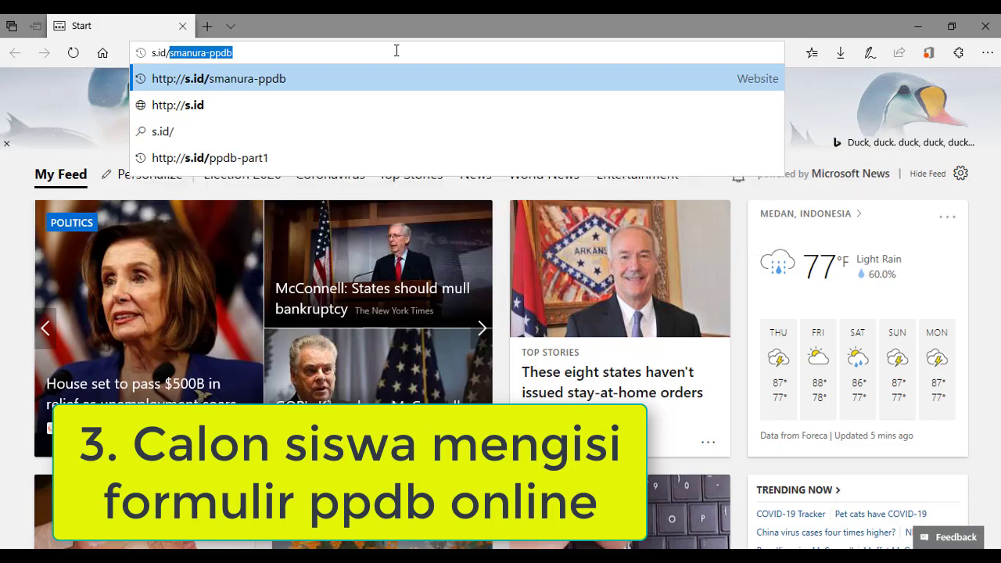
{"action": "type", "text": "sman"}
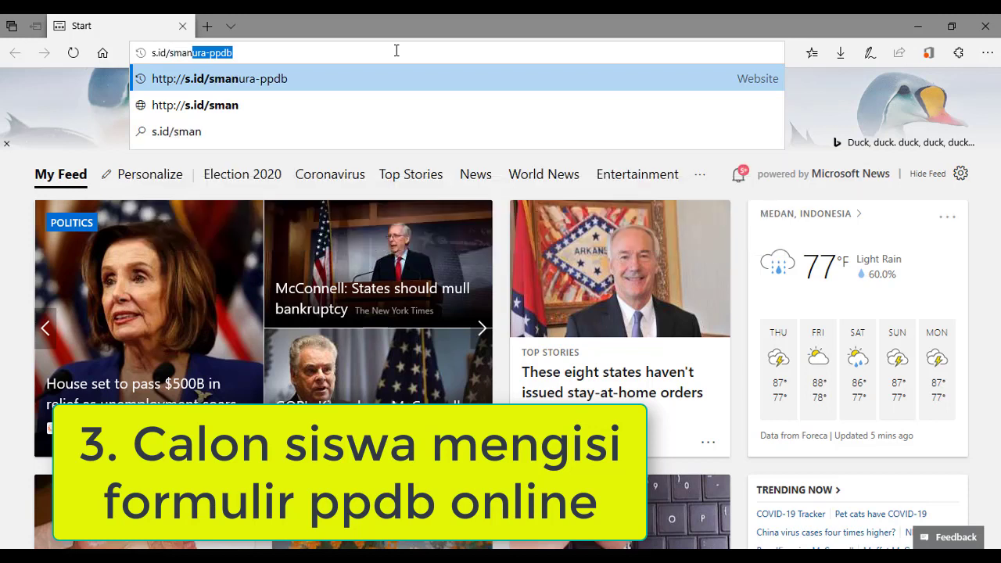
{"action": "type", "text": "urappd"}
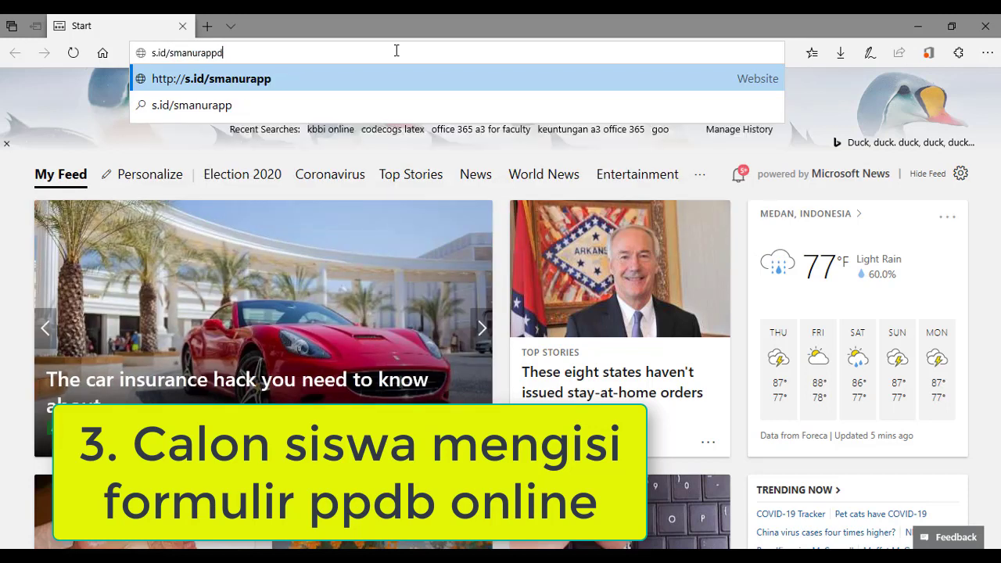
{"action": "type", "text": "b-2020"}
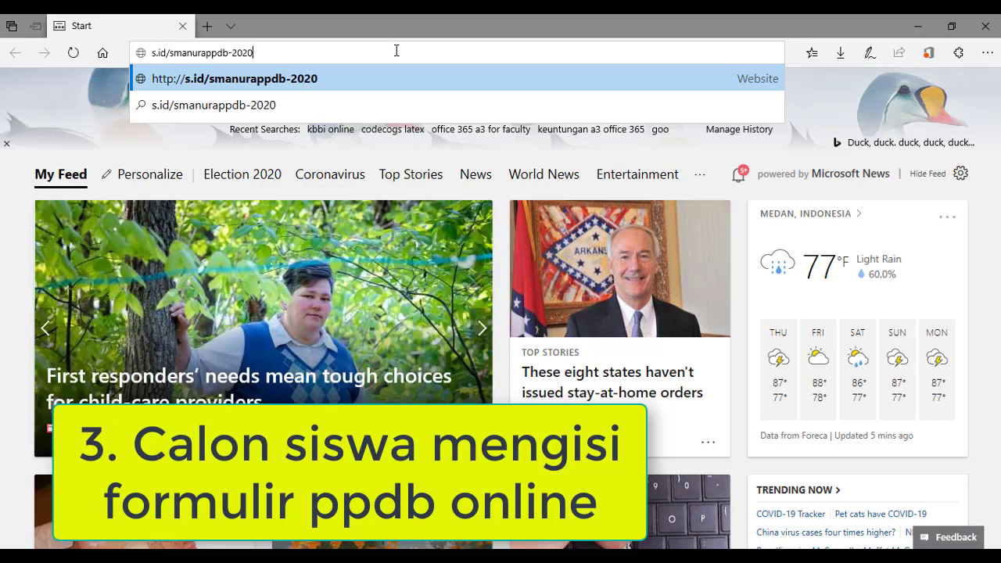
{"action": "key", "text": "Return"}
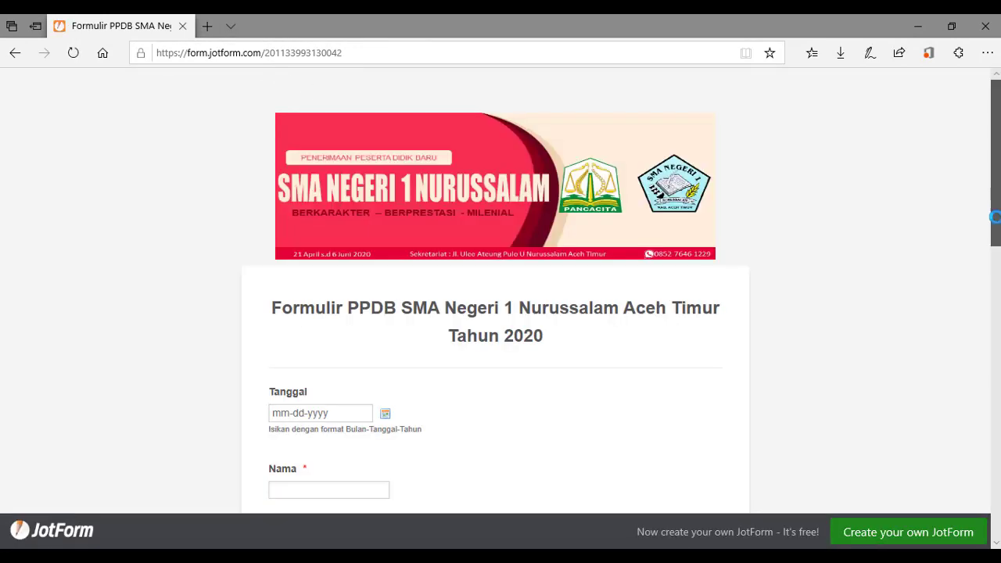
Set Tanggal to April 23, 2020 and enter the student's full name.
{"action": "scroll", "coordinate": [998, 239], "scroll_direction": "down", "scroll_amount": 1}
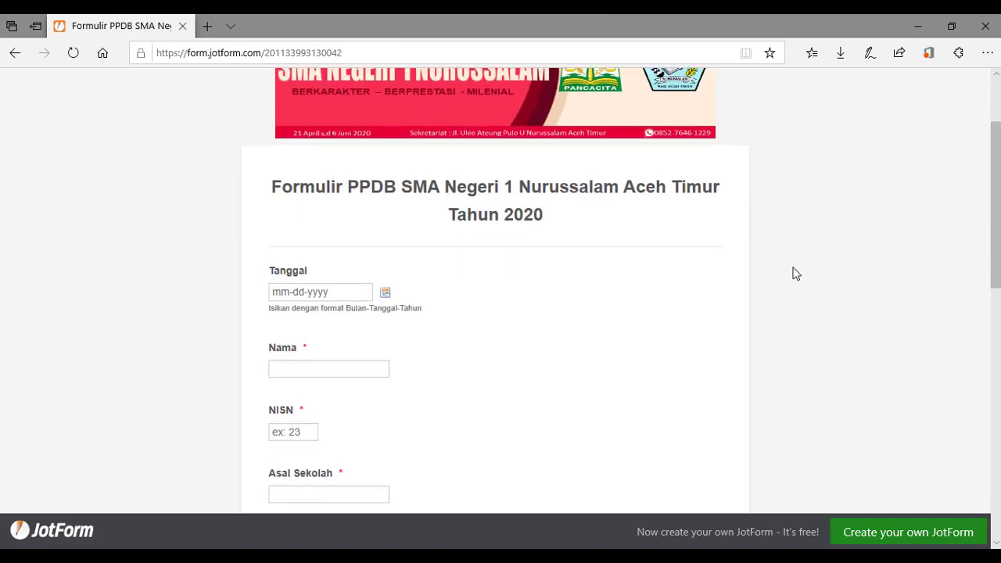
{"action": "left_click", "coordinate": [386, 295]}
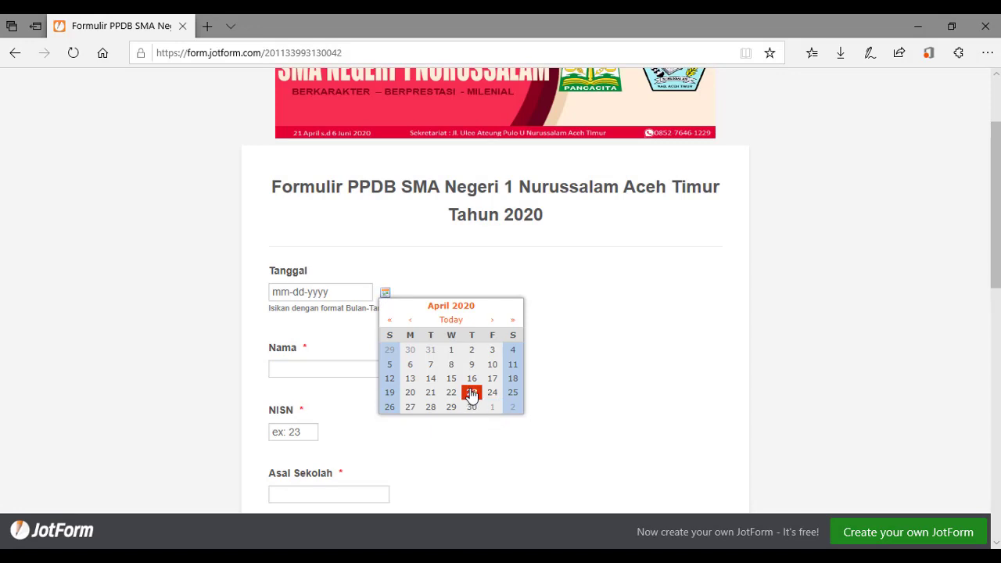
{"action": "left_click", "coordinate": [472, 393]}
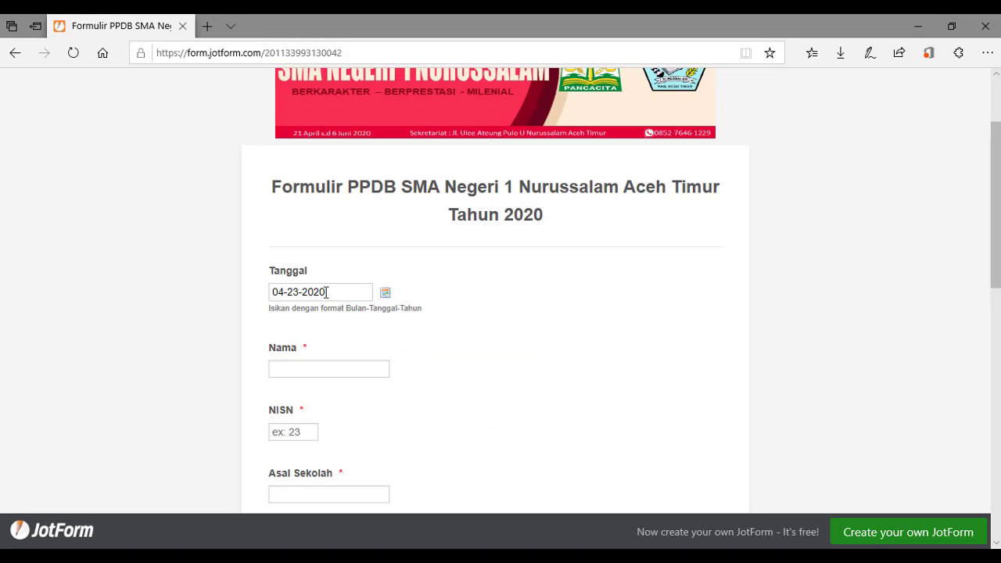
{"action": "left_click", "coordinate": [296, 370]}
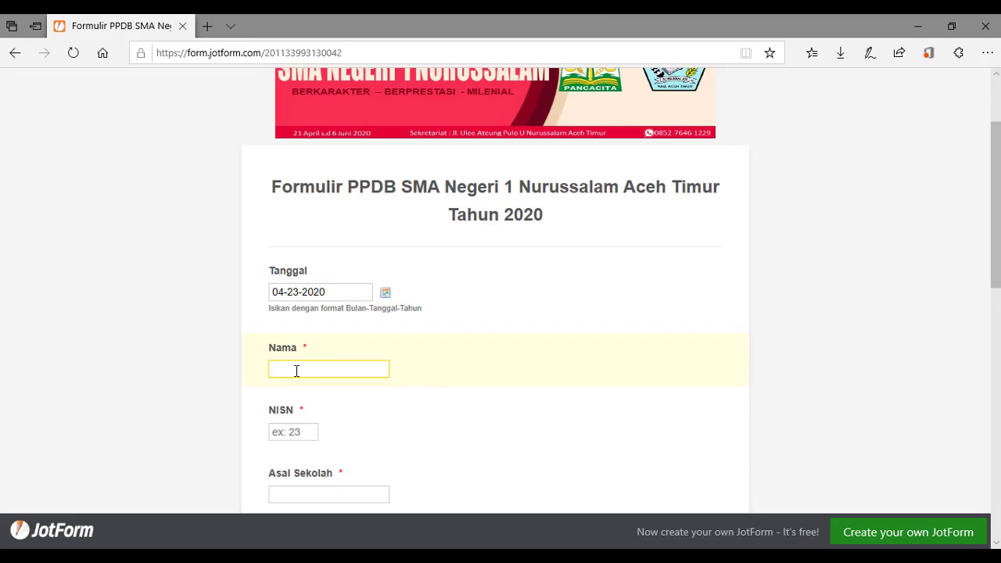
Fill in the student's NISN, Asal Sekolah 'SMP Negeri 1 Matangkuli', and home address.
{"action": "left_click", "coordinate": [304, 434]}
{"action": "type", "text": "1234"}
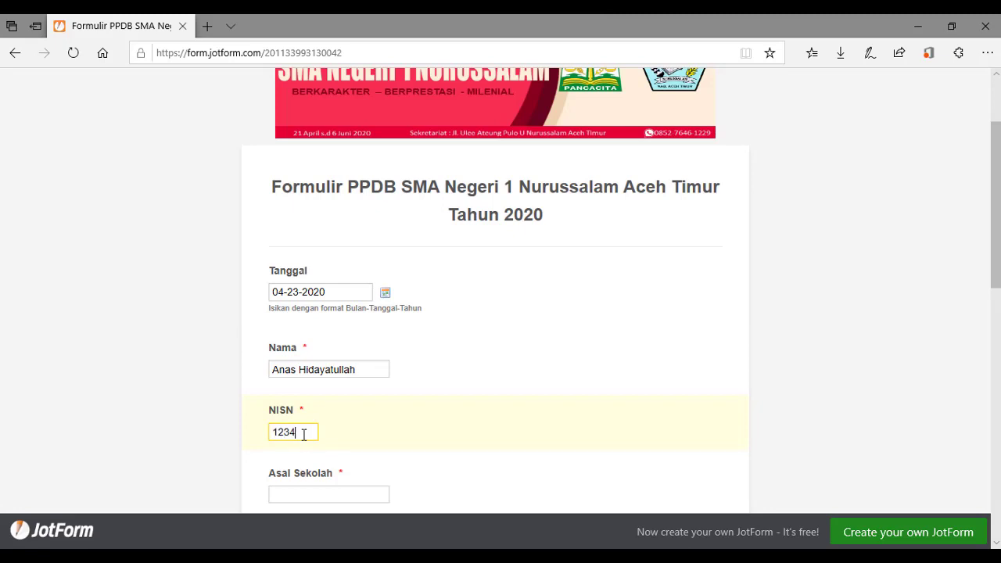
{"action": "type", "text": "56789"}
{"action": "left_click_drag", "start_coordinate": [998, 278], "coordinate": [990, 334]}
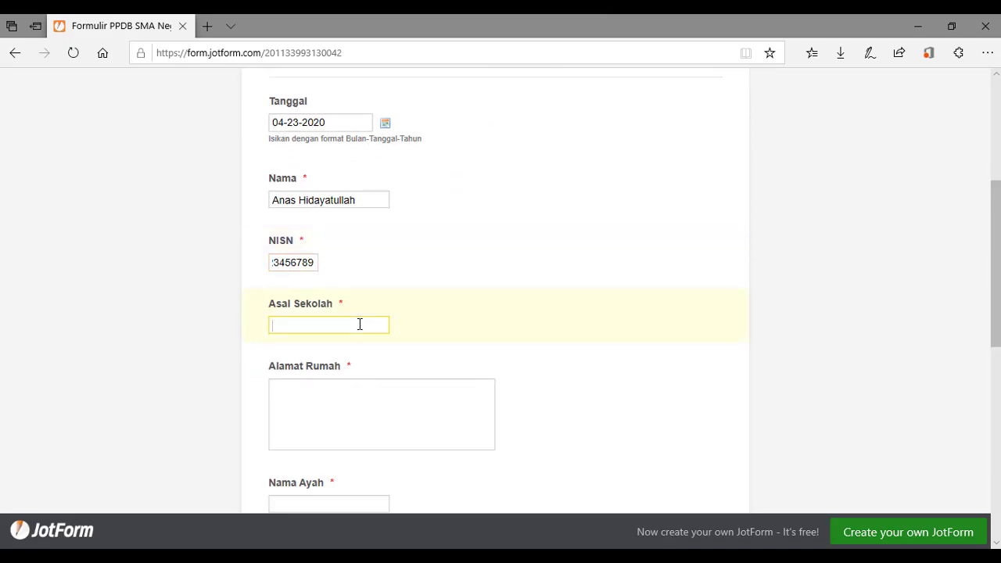
{"action": "type", "text": "SM"}
{"action": "type", "text": "P Negeri"}
{"action": "type", "text": " 1 M"}
{"action": "type", "text": "atangkuli"}
{"action": "left_click", "coordinate": [353, 413]}
{"action": "type", "text": "De"}
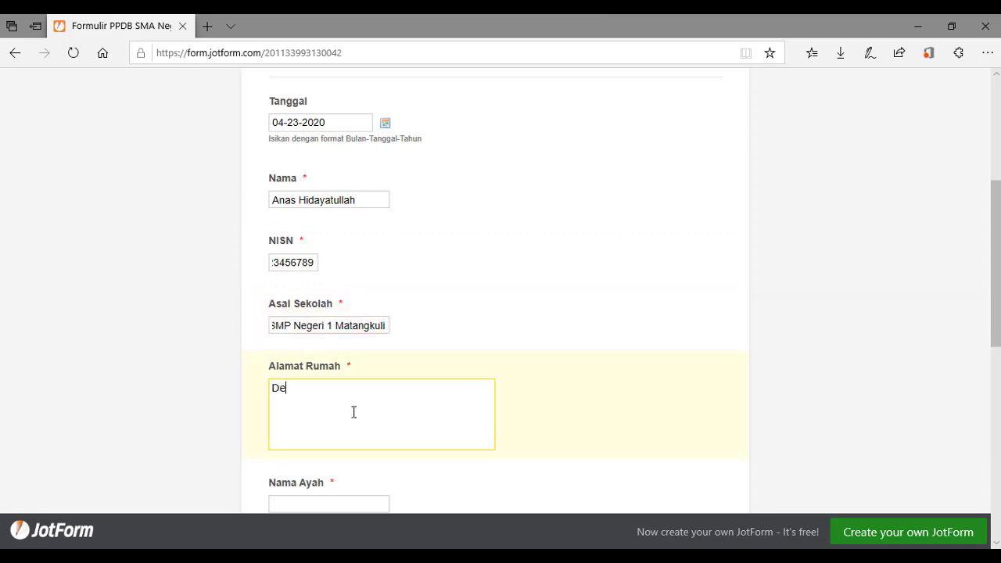
{"action": "type", "text": "sa Blang Matangkuli"}
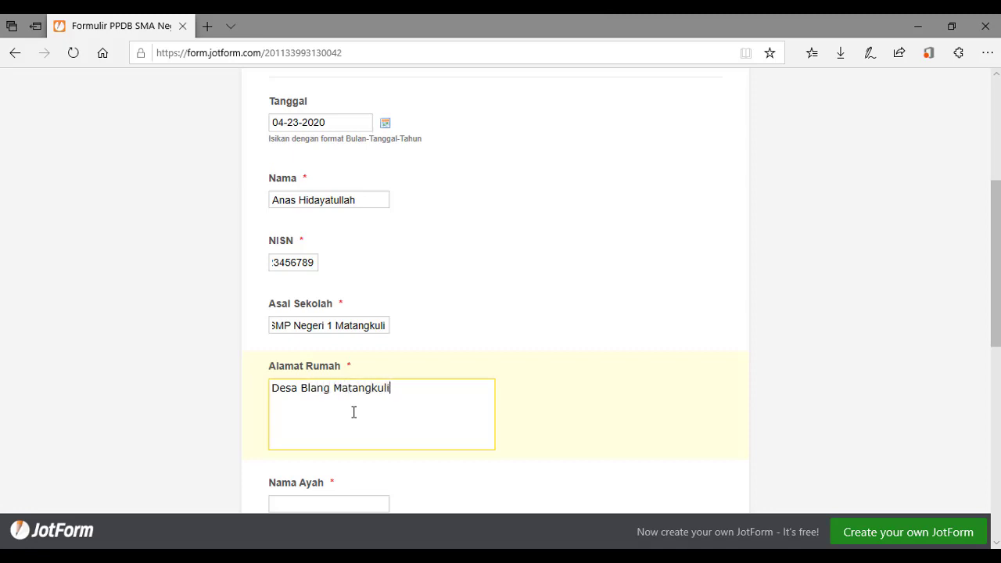
{"action": "type", "text": " Aceh Utara"}
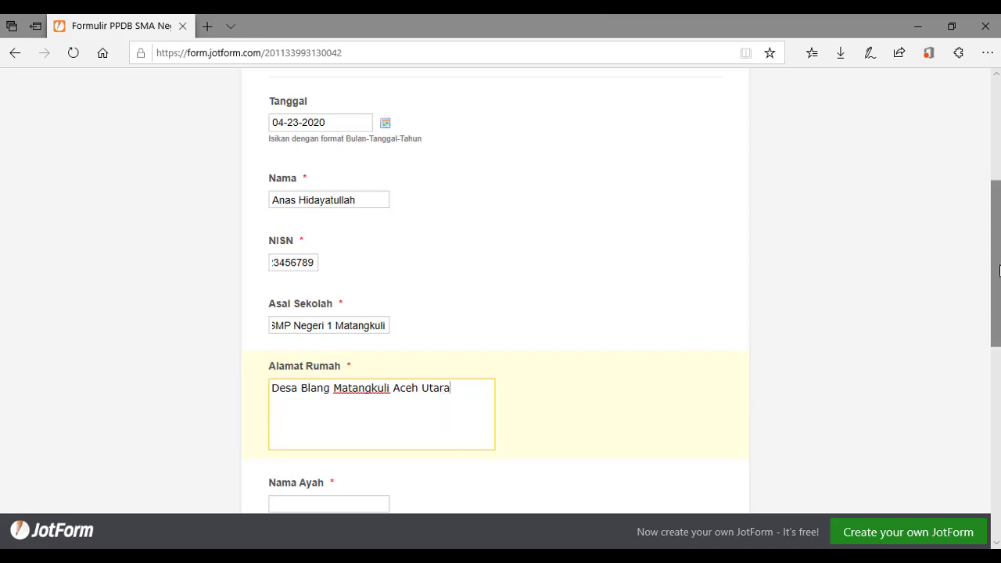
Enter the father's name, phone value 0, and the autofilled e-mail address.
{"action": "left_click_drag", "start_coordinate": [999, 271], "coordinate": [998, 394]}
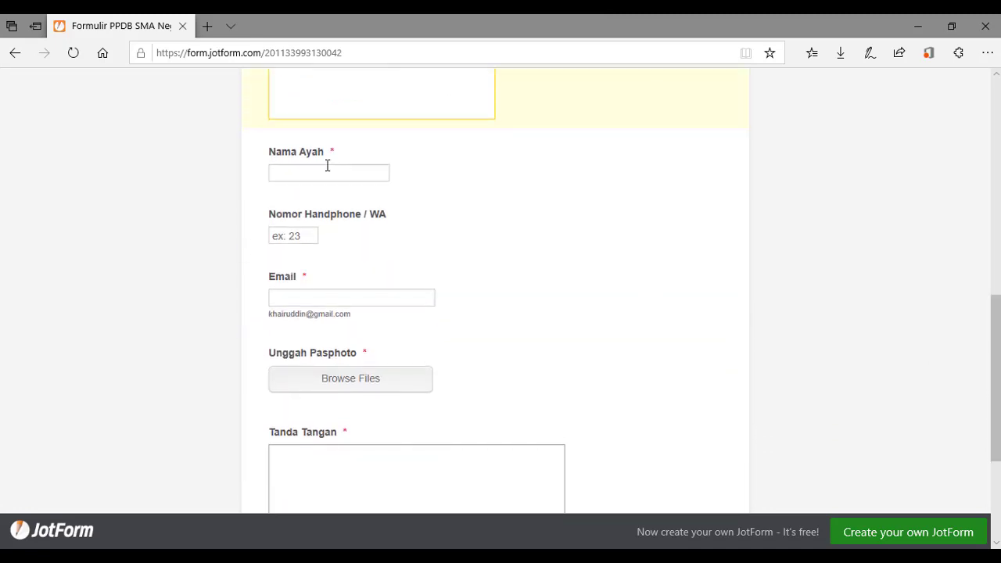
{"action": "left_click", "coordinate": [329, 168]}
{"action": "type", "text": "Khairuddin"}
{"action": "type", "text": "0"}
{"action": "key", "text": "Tab"}
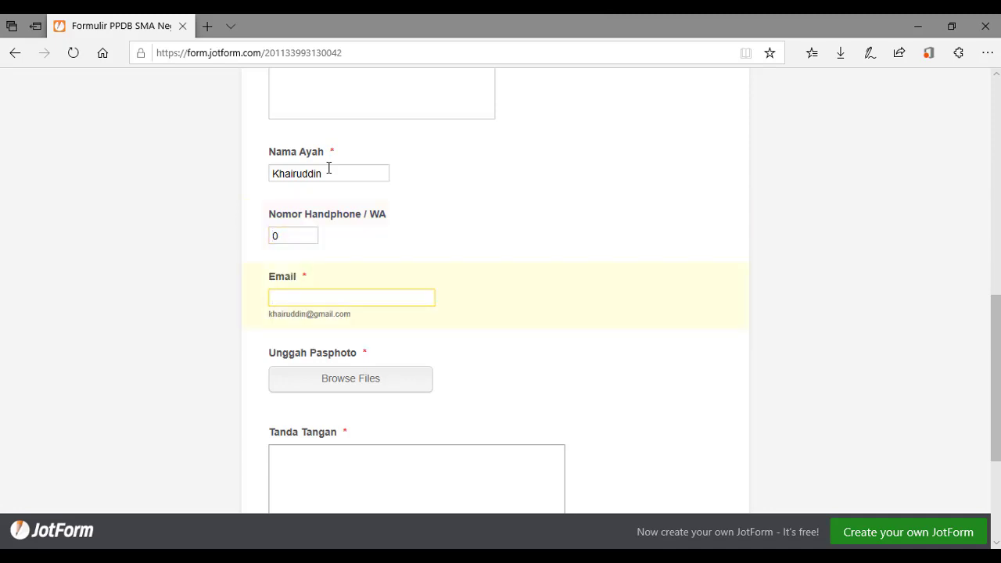
{"action": "type", "text": "her"}
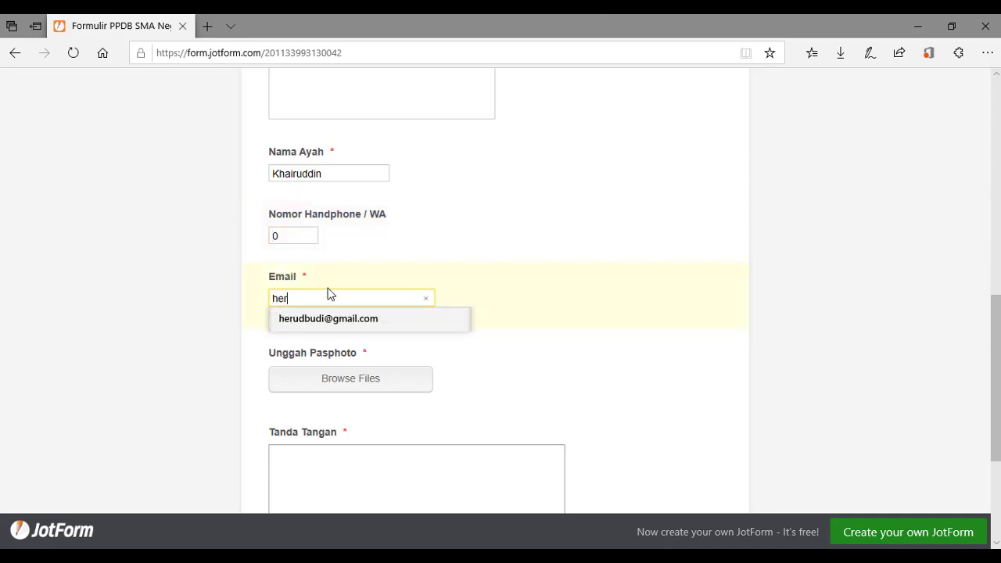
{"action": "left_click", "coordinate": [333, 319]}
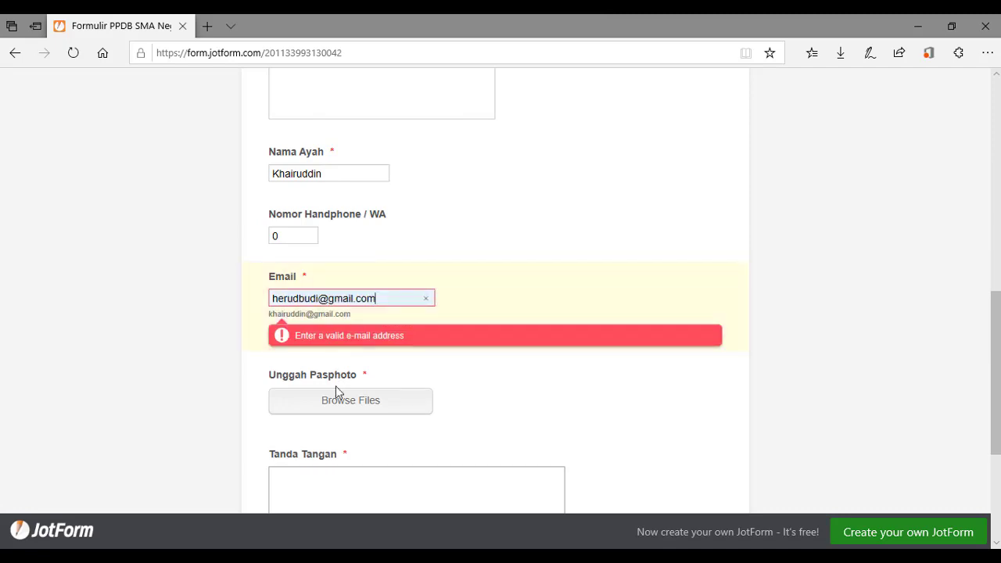
{"action": "left_click", "coordinate": [338, 411]}
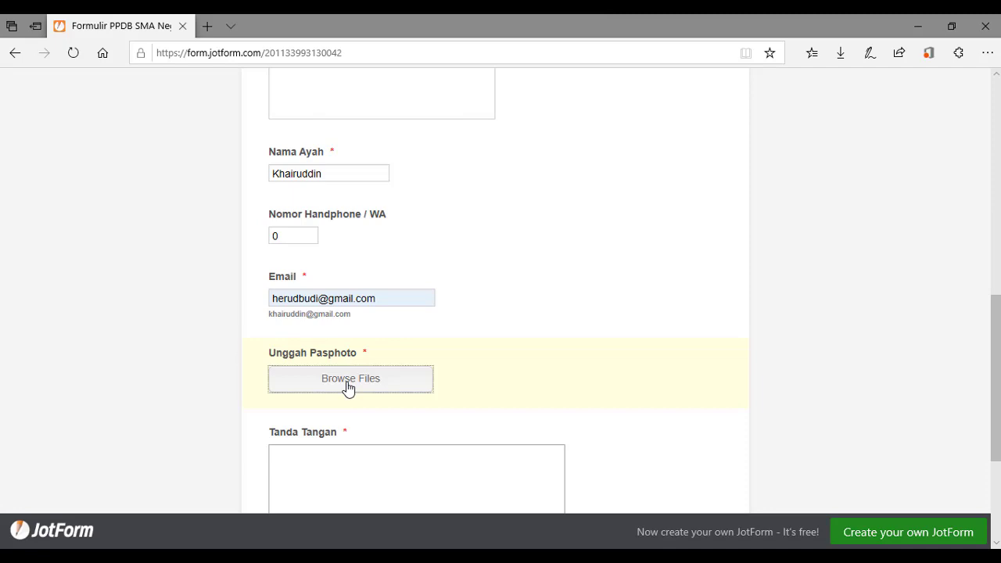
Upload pasphoto from D:\SMANURA\PPDB to the Unggah Pasphoto field.
{"action": "left_click", "coordinate": [349, 387]}
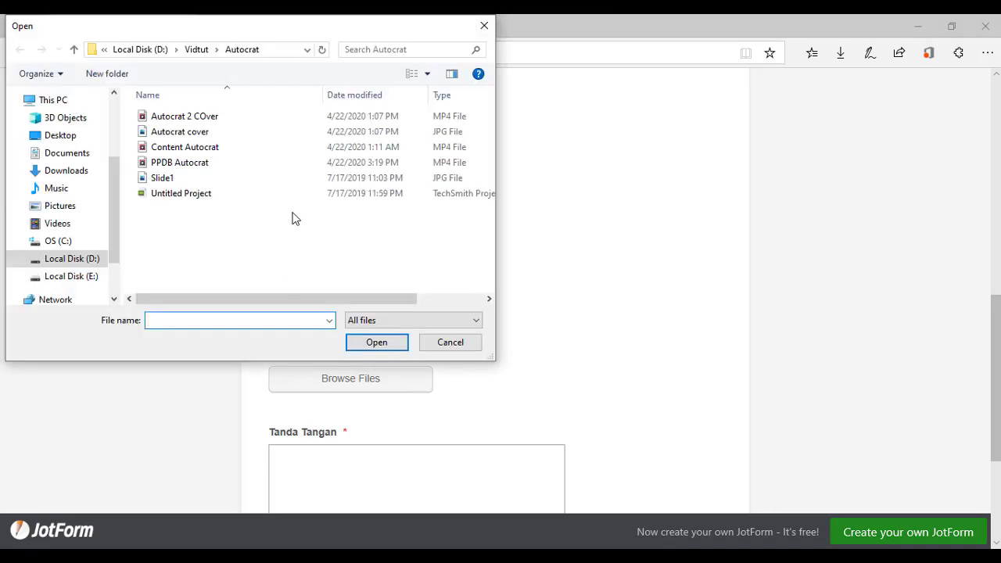
{"action": "left_click", "coordinate": [86, 260]}
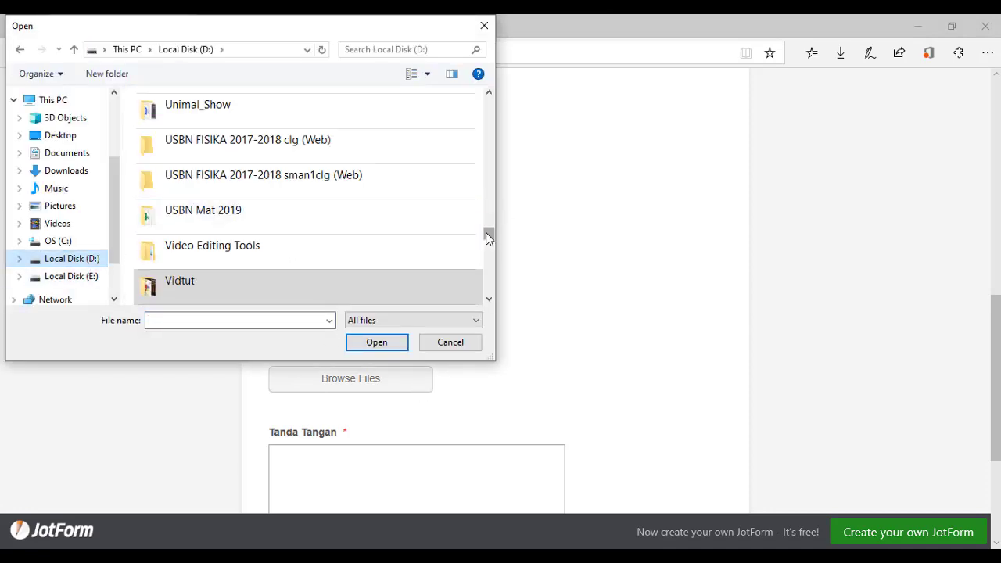
{"action": "mouse_move", "coordinate": [491, 231]}
{"action": "left_mouse_down"}
{"action": "mouse_move", "coordinate": [491, 244]}
{"action": "mouse_move", "coordinate": [488, 222]}
{"action": "left_mouse_up"}
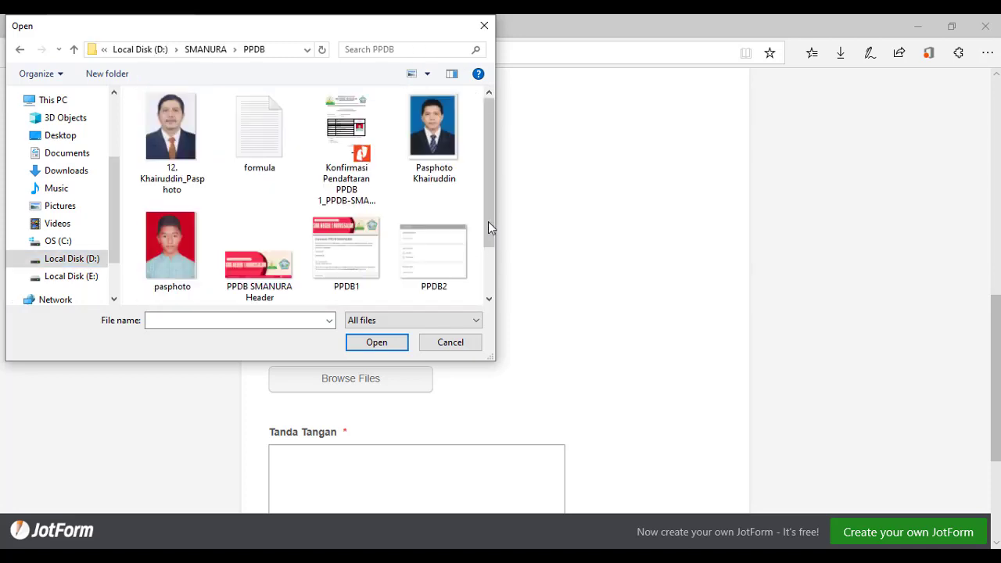
{"action": "left_click", "coordinate": [185, 259]}
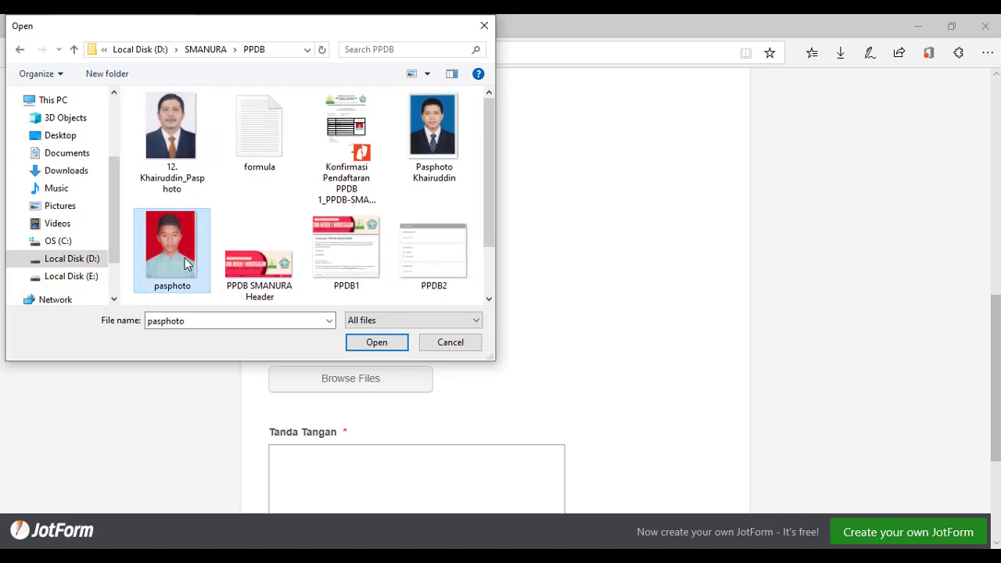
{"action": "left_click", "coordinate": [397, 342]}
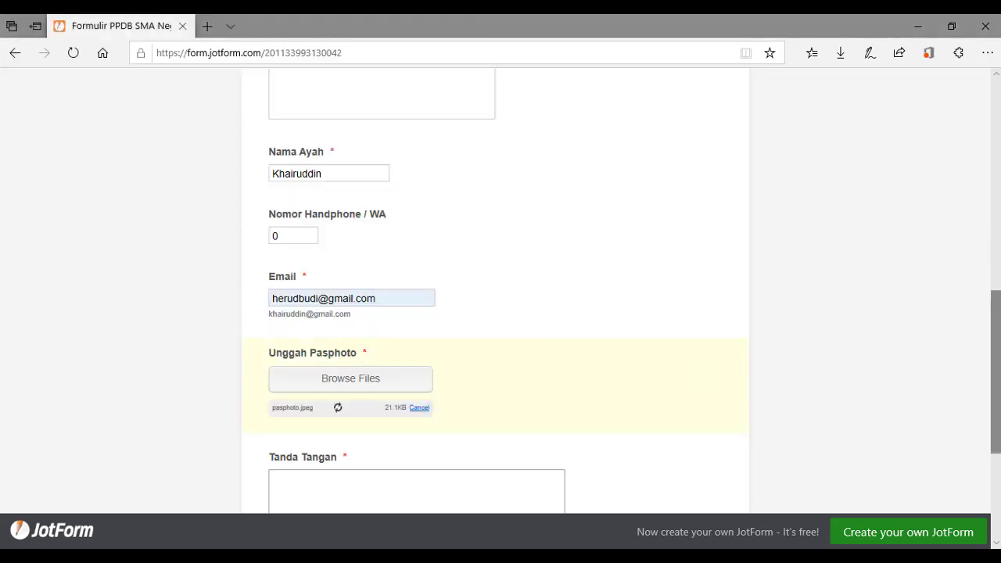
Draw a signature in the Tanda Tangan box and submit the form to reach Terimakasih.
{"action": "scroll", "coordinate": [597, 404], "scroll_direction": "down", "scroll_amount": 2}
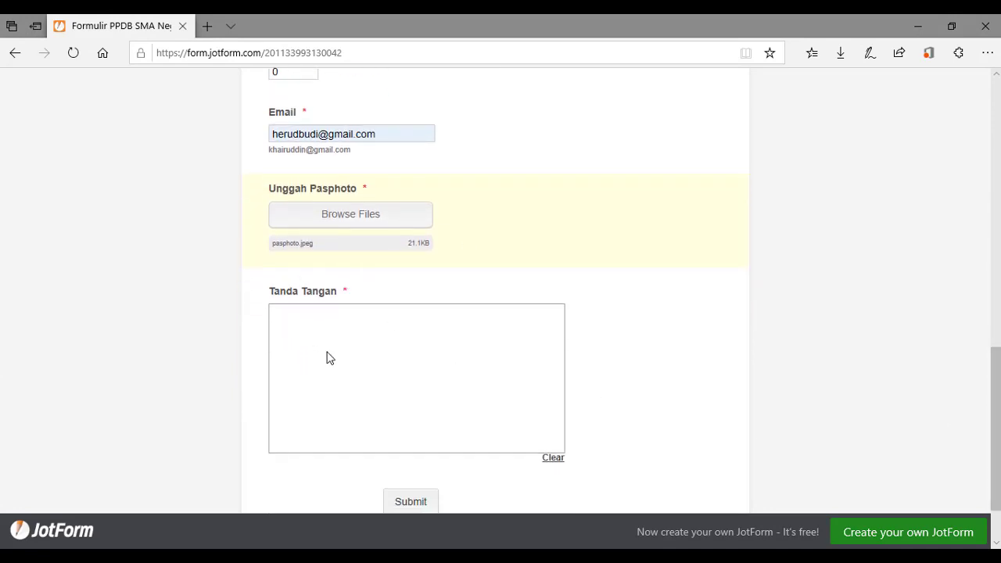
{"action": "mouse_move", "coordinate": [327, 356]}
{"action": "left_mouse_down"}
{"action": "mouse_move", "coordinate": [329, 368]}
{"action": "mouse_move", "coordinate": [336, 335]}
{"action": "mouse_move", "coordinate": [357, 414]}
{"action": "mouse_move", "coordinate": [330, 391]}
{"action": "mouse_move", "coordinate": [365, 384]}
{"action": "mouse_move", "coordinate": [360, 373]}
{"action": "mouse_move", "coordinate": [373, 389]}
{"action": "mouse_move", "coordinate": [376, 373]}
{"action": "mouse_move", "coordinate": [382, 391]}
{"action": "mouse_move", "coordinate": [380, 365]}
{"action": "mouse_move", "coordinate": [391, 359]}
{"action": "mouse_move", "coordinate": [394, 377]}
{"action": "left_mouse_up"}
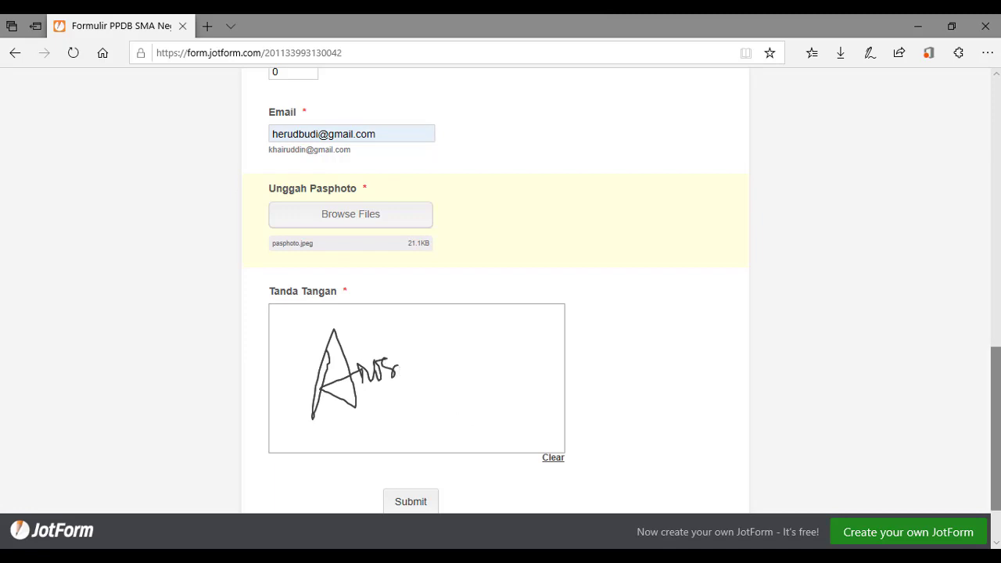
{"action": "scroll", "coordinate": [998, 379], "scroll_direction": "down", "scroll_amount": 2}
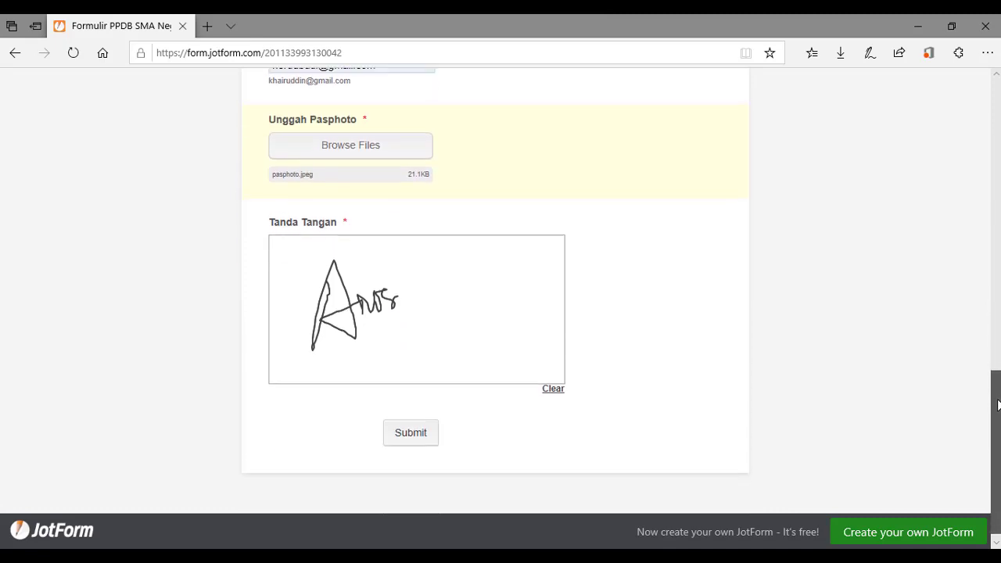
{"action": "left_click", "coordinate": [419, 433]}
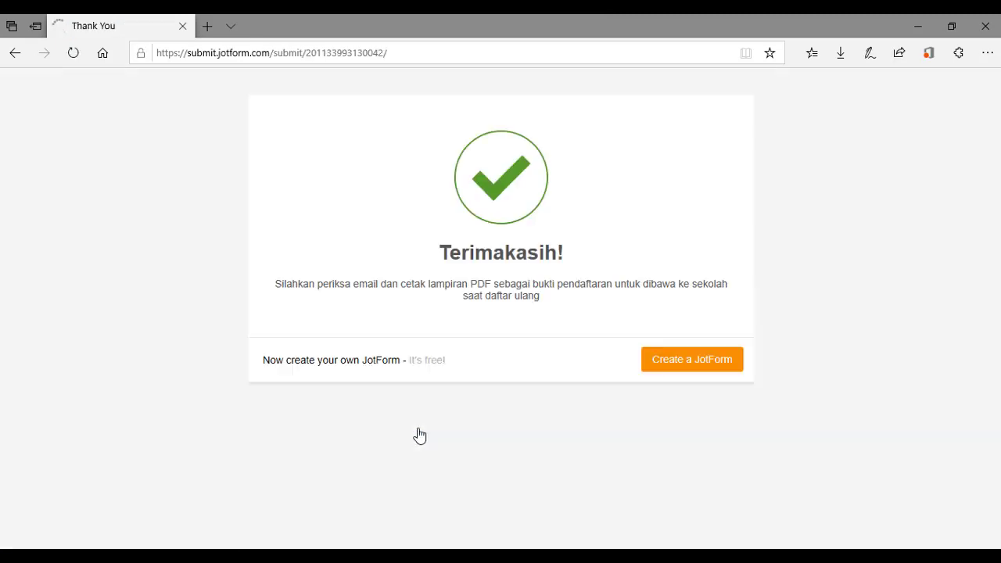
{"action": "left_click_drag", "start_coordinate": [418, 435], "coordinate": [297, 246]}
{"action": "left_click", "coordinate": [299, 247]}
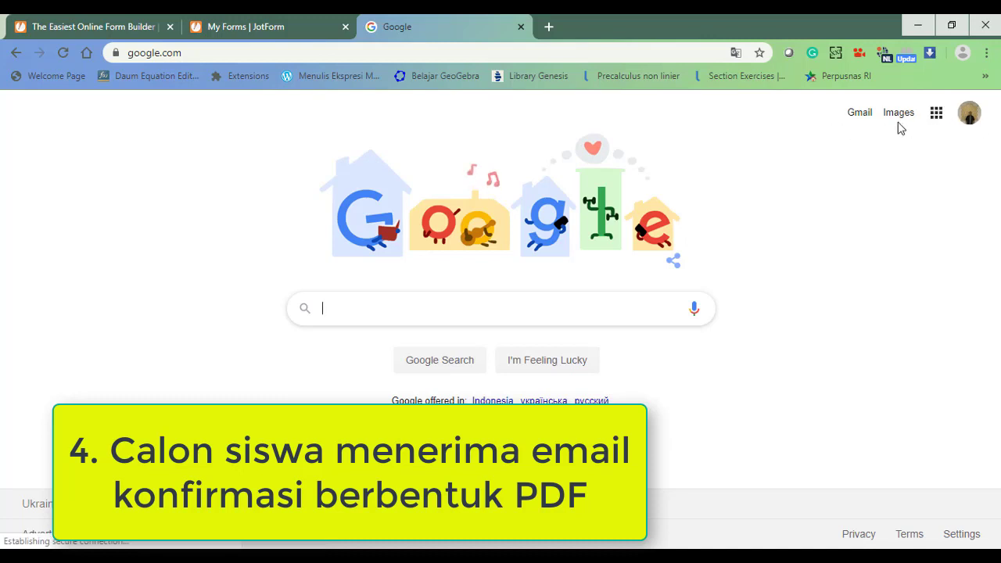
Open Gmail from the Google homepage and dismiss the subscriber notification.
{"action": "left_click", "coordinate": [862, 122]}
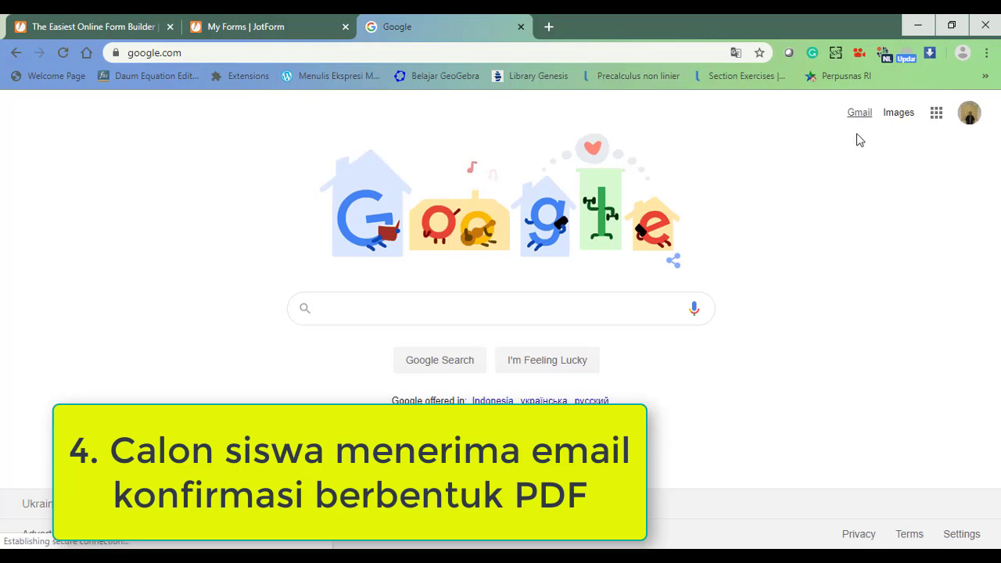
{"action": "left_click", "coordinate": [861, 122]}
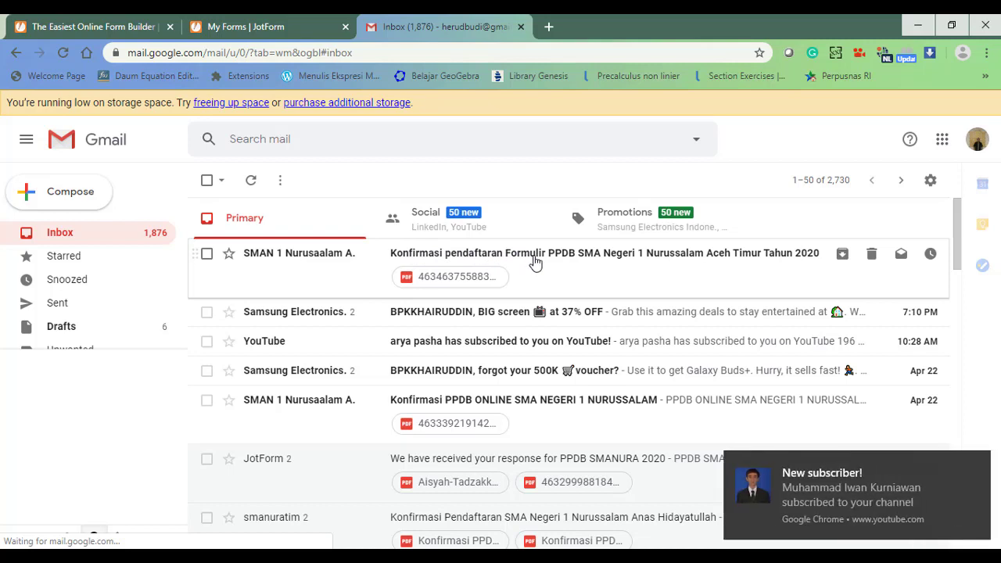
{"action": "left_click", "coordinate": [978, 463]}
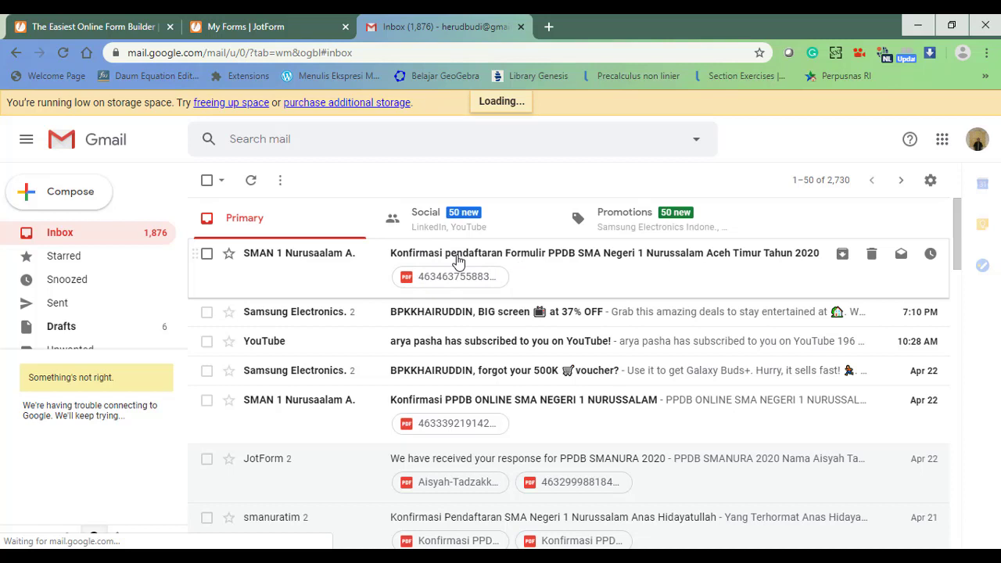
Open the PPDB confirmation email and download its 62 KB PDF attachment.
{"action": "left_click", "coordinate": [532, 271]}
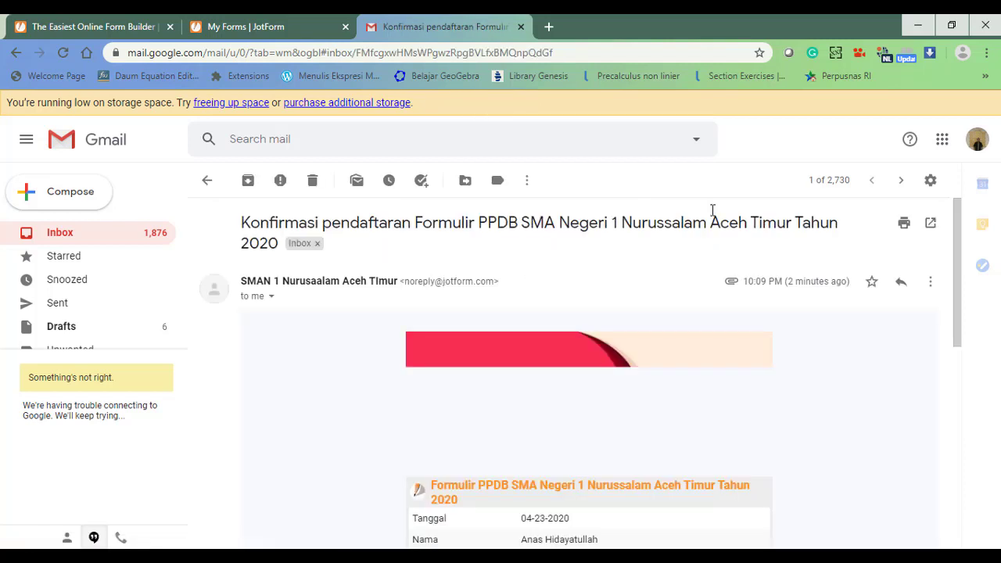
{"action": "left_click_drag", "start_coordinate": [957, 220], "coordinate": [965, 405]}
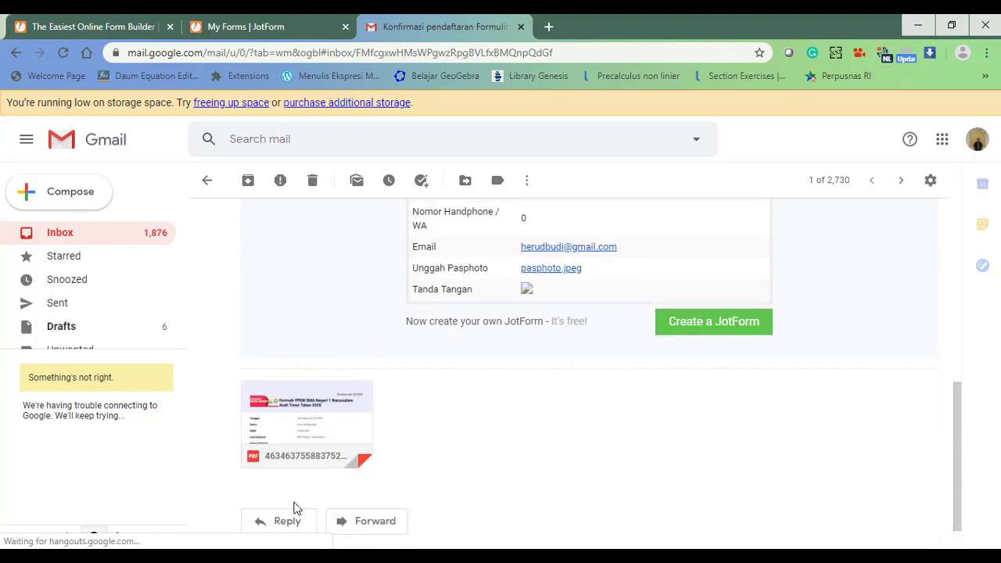
{"action": "mouse_move", "coordinate": [304, 452]}
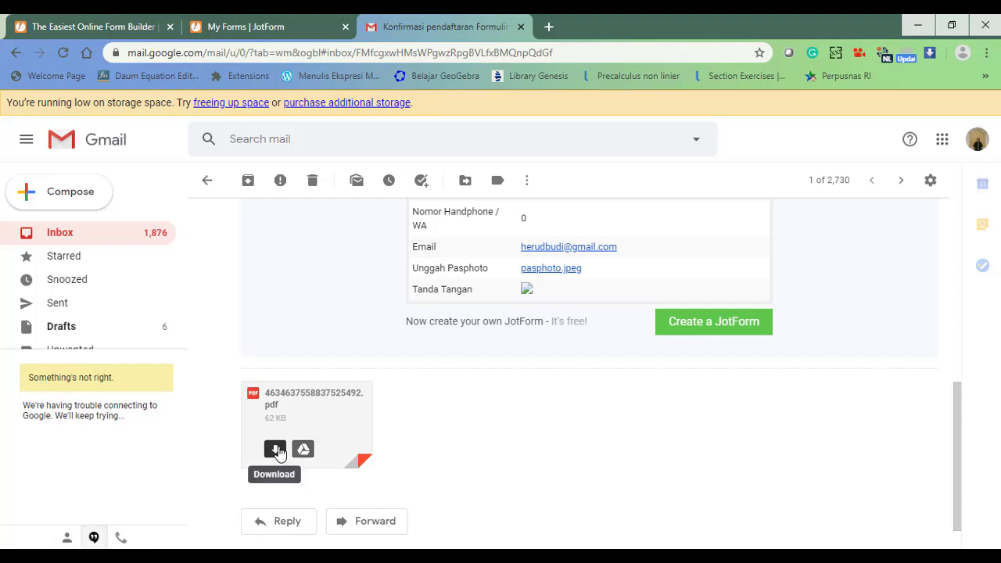
{"action": "left_click", "coordinate": [279, 452]}
{"action": "left_click", "coordinate": [274, 451]}
{"action": "left_click", "coordinate": [275, 450]}
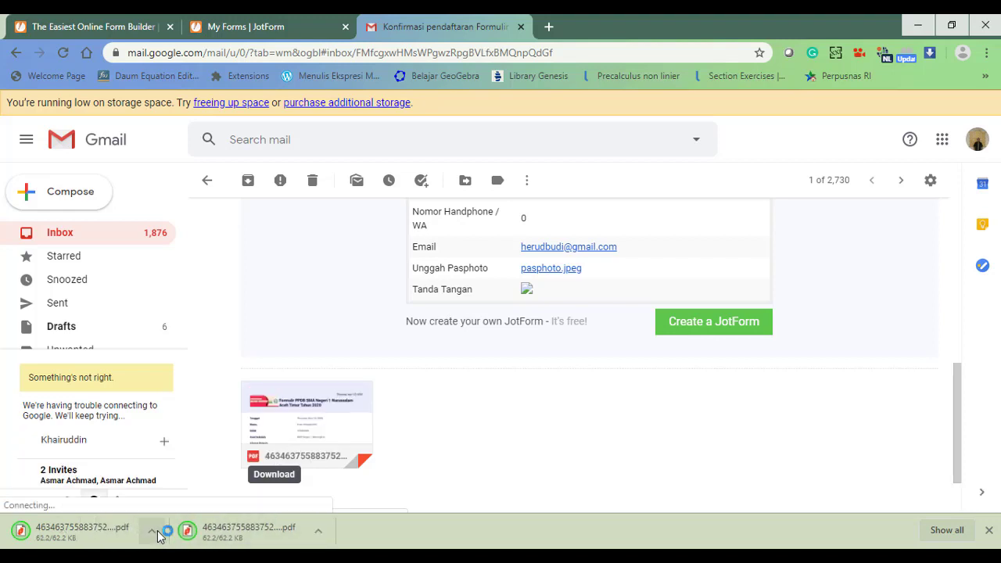
{"action": "left_click", "coordinate": [156, 535]}
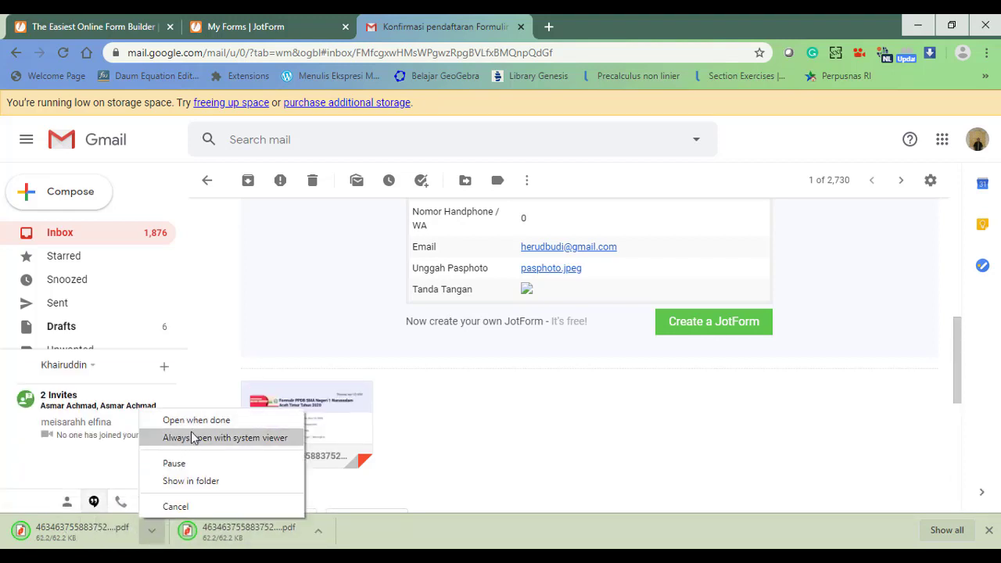
Show the downloaded confirmation PDF in the Downloads folder, then minimize that window.
{"action": "left_click", "coordinate": [187, 481]}
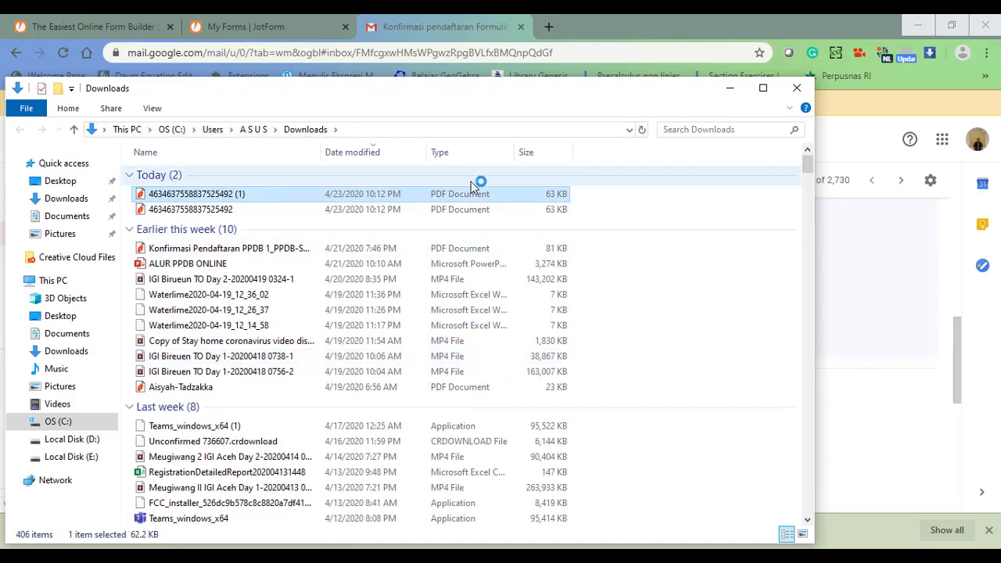
{"action": "left_click", "coordinate": [733, 88]}
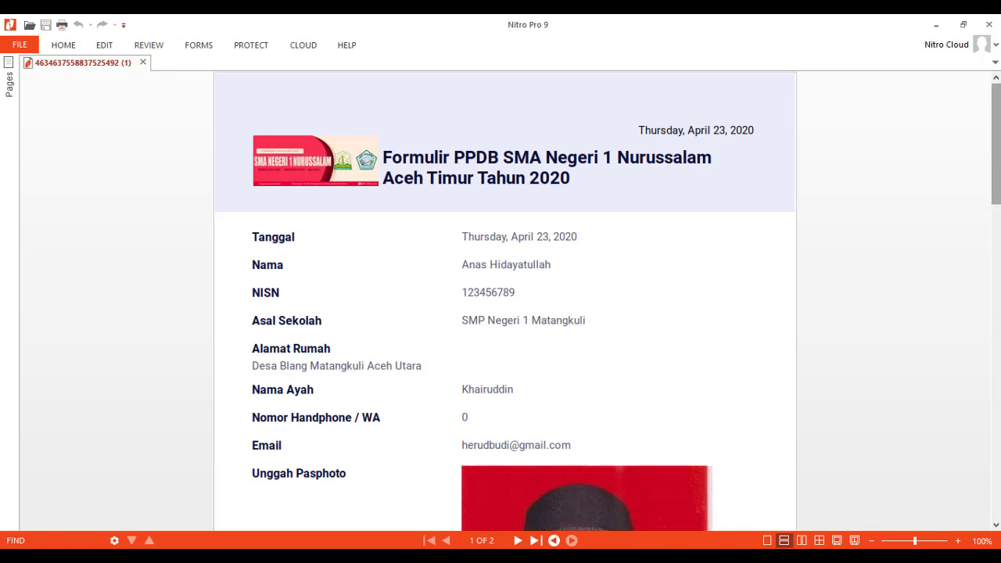
{"action": "scroll", "coordinate": [505, 305], "scroll_direction": "down", "scroll_amount": 3}
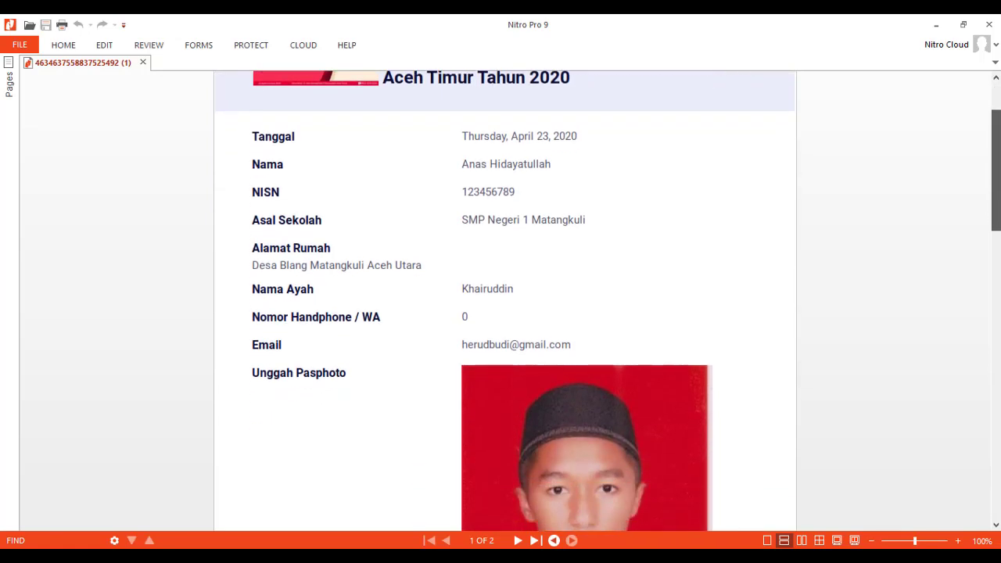
{"action": "left_click_drag", "start_coordinate": [994, 202], "coordinate": [993, 386]}
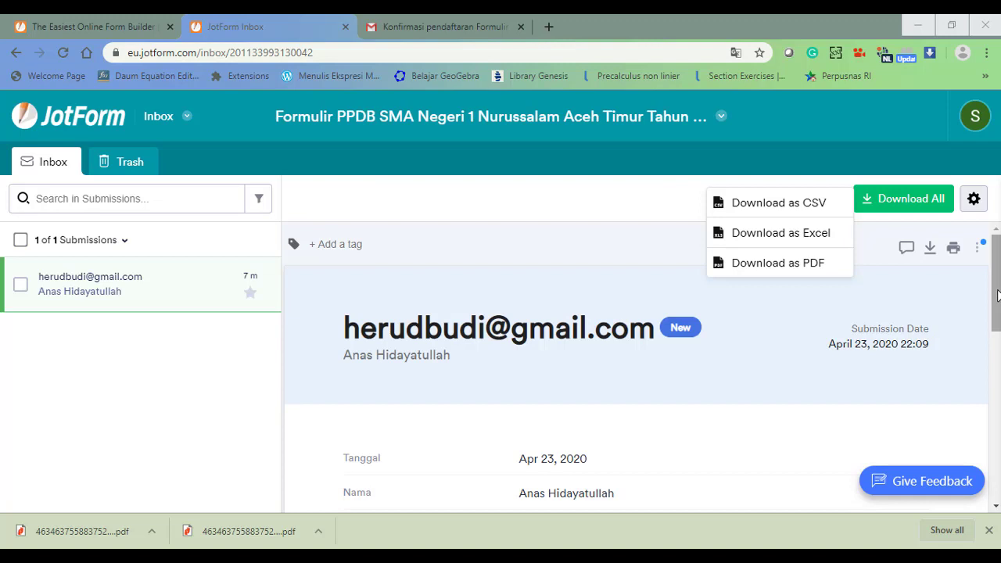
Scroll through the single Inbox submission and bring up its Download as PDF option.
{"action": "left_click_drag", "start_coordinate": [998, 295], "coordinate": [998, 440]}
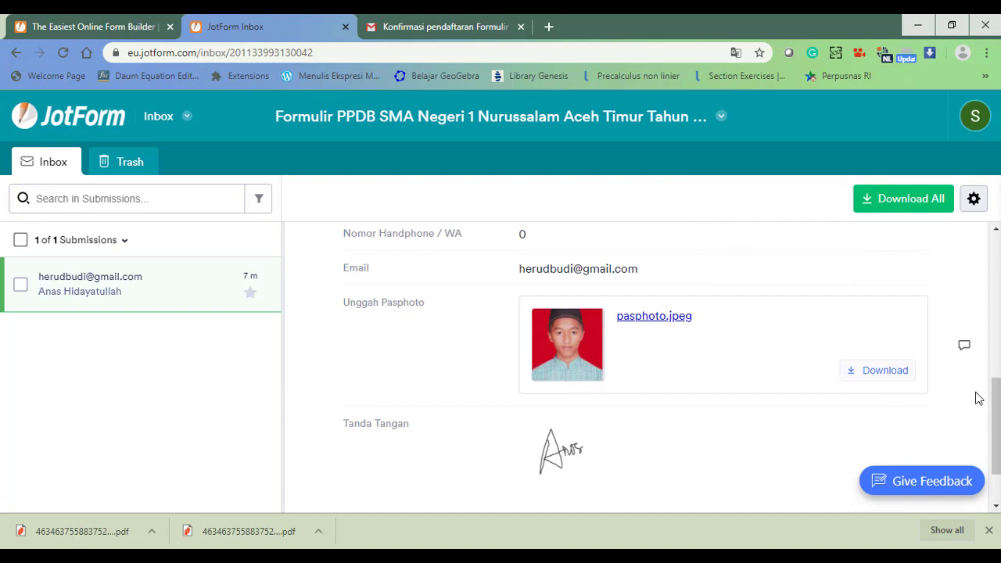
{"action": "left_click_drag", "start_coordinate": [998, 411], "coordinate": [998, 268]}
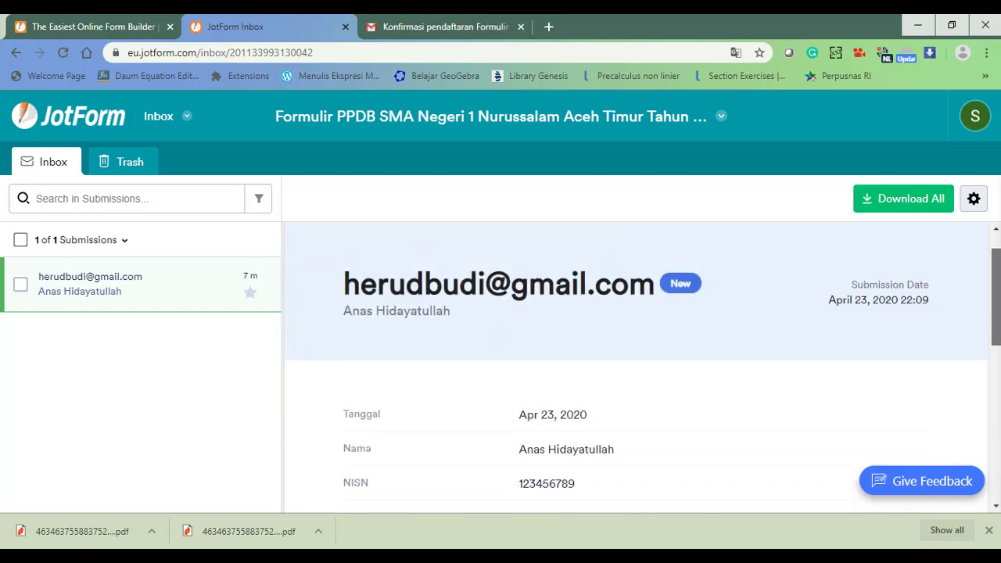
{"action": "left_click", "coordinate": [901, 205]}
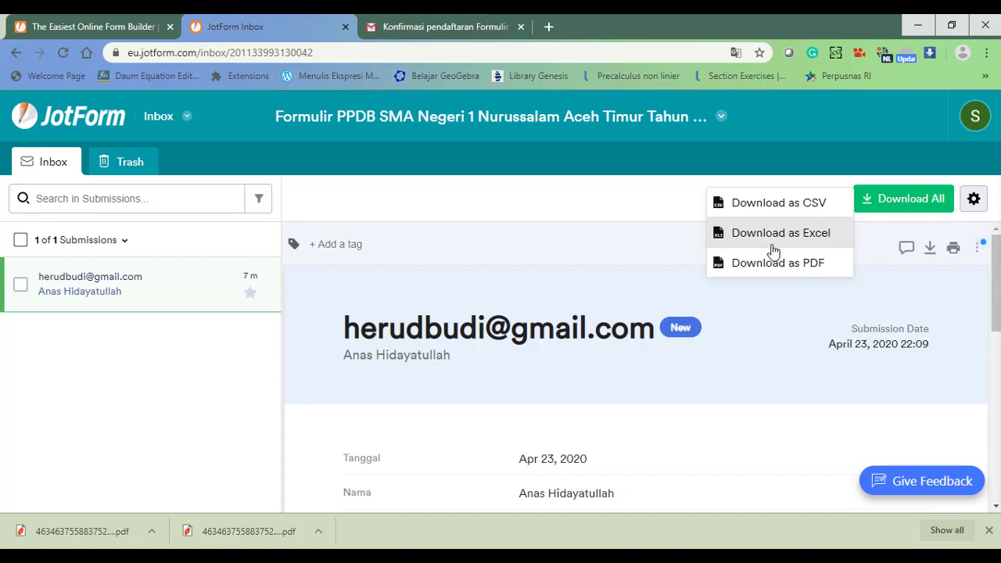
{"action": "mouse_move", "coordinate": [756, 271]}
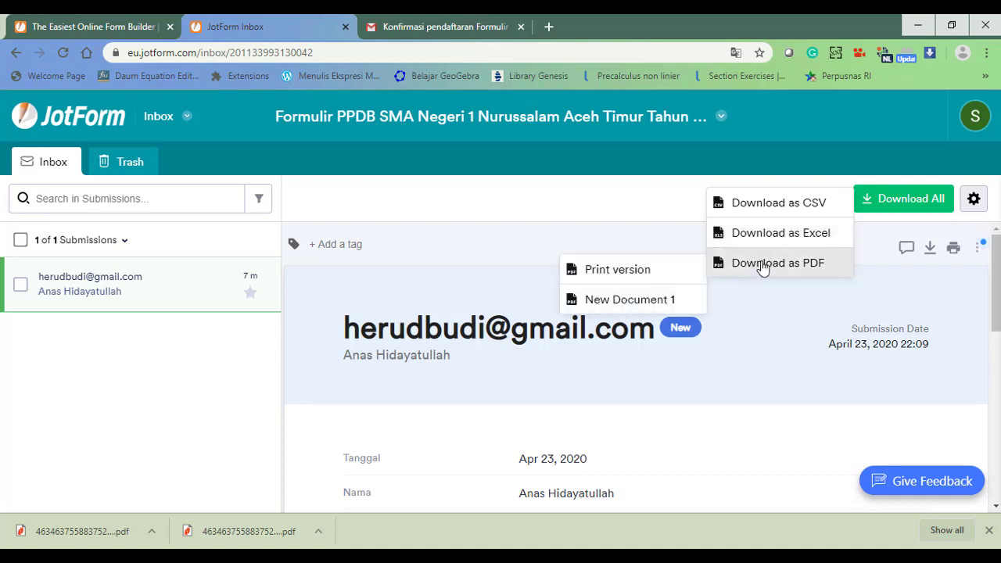